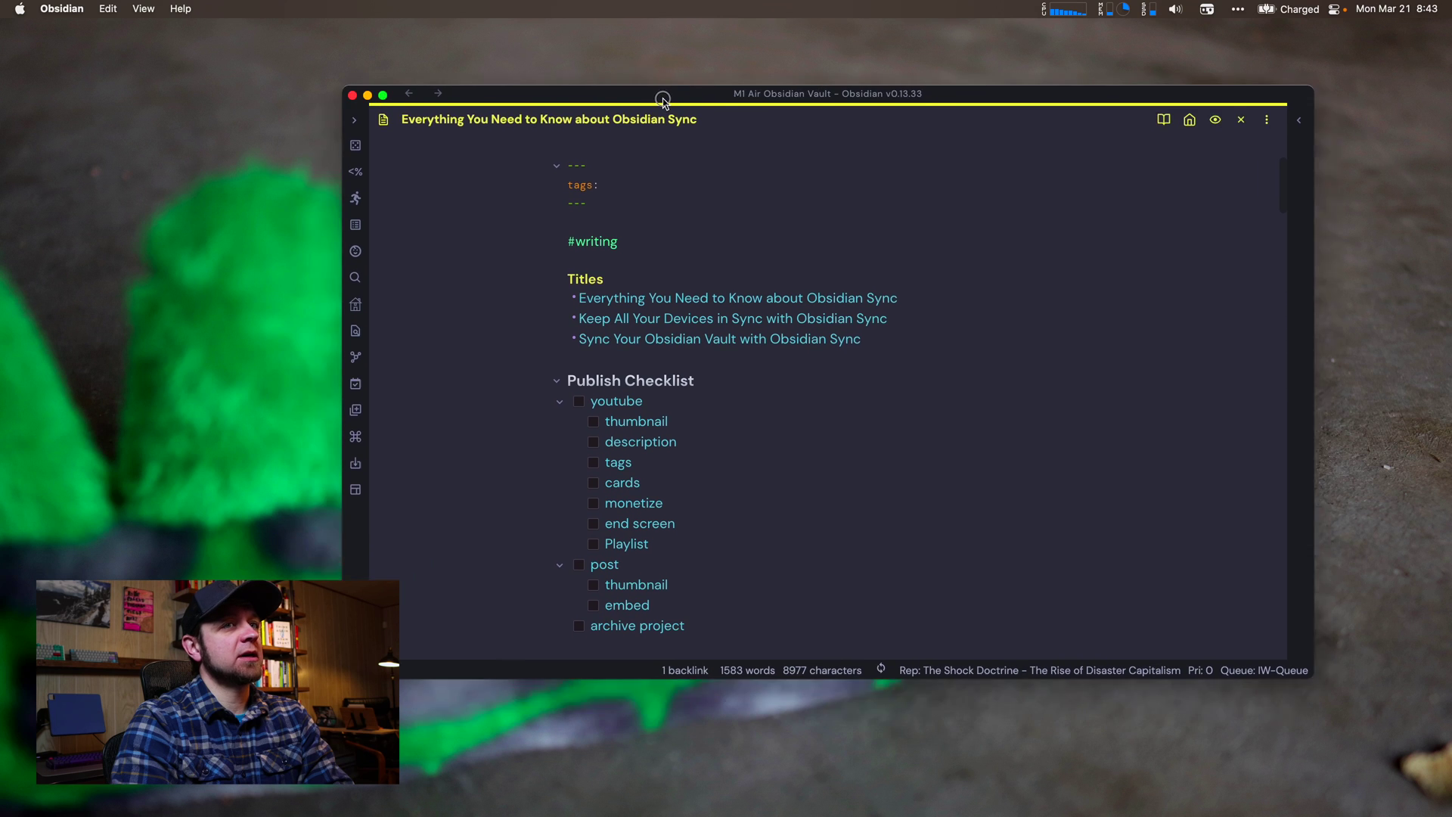
Step: Start a new vault from the vault chooser and name it 'Sync Test'
drag(662, 98, 758, 37)
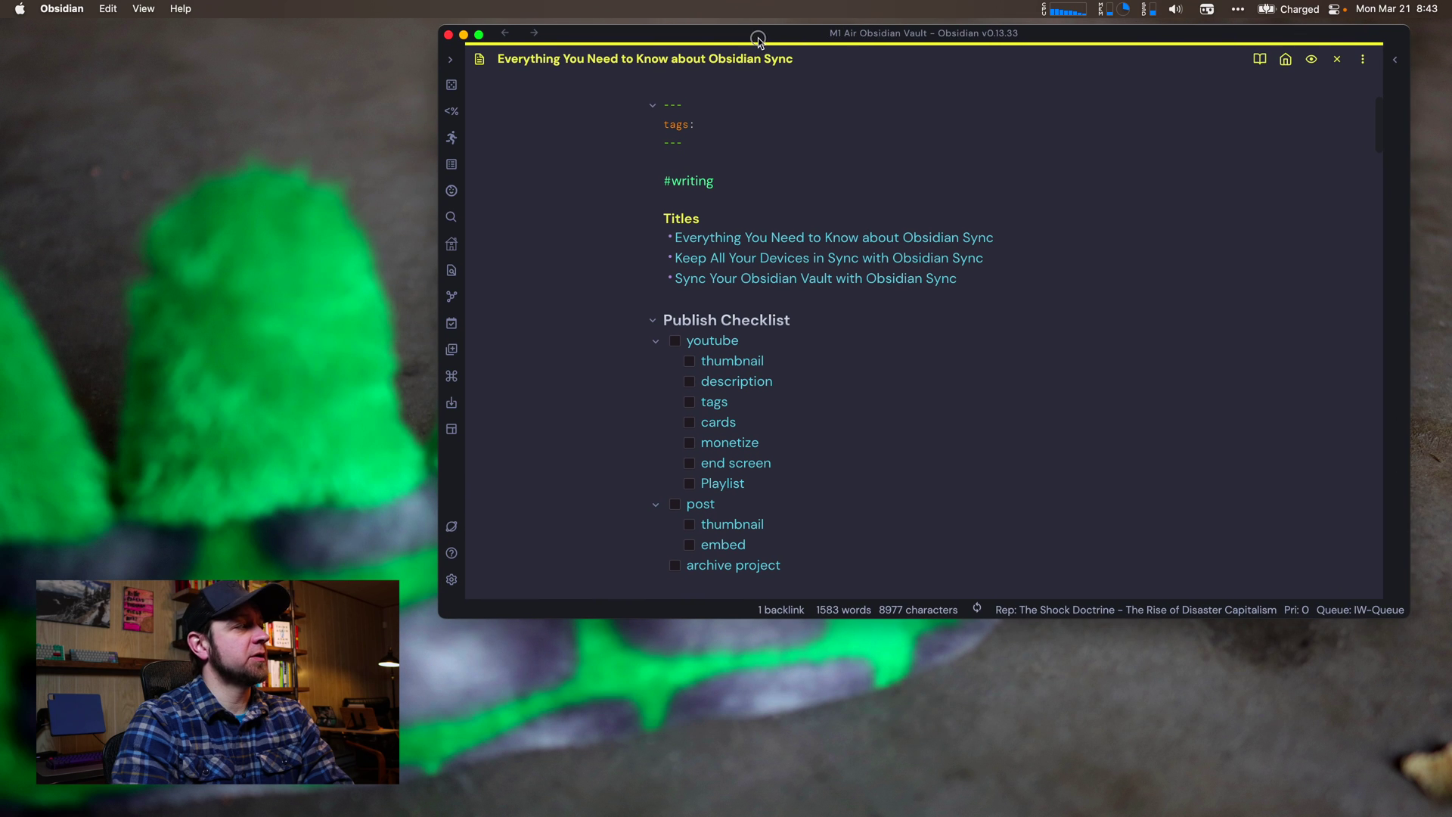
click(451, 531)
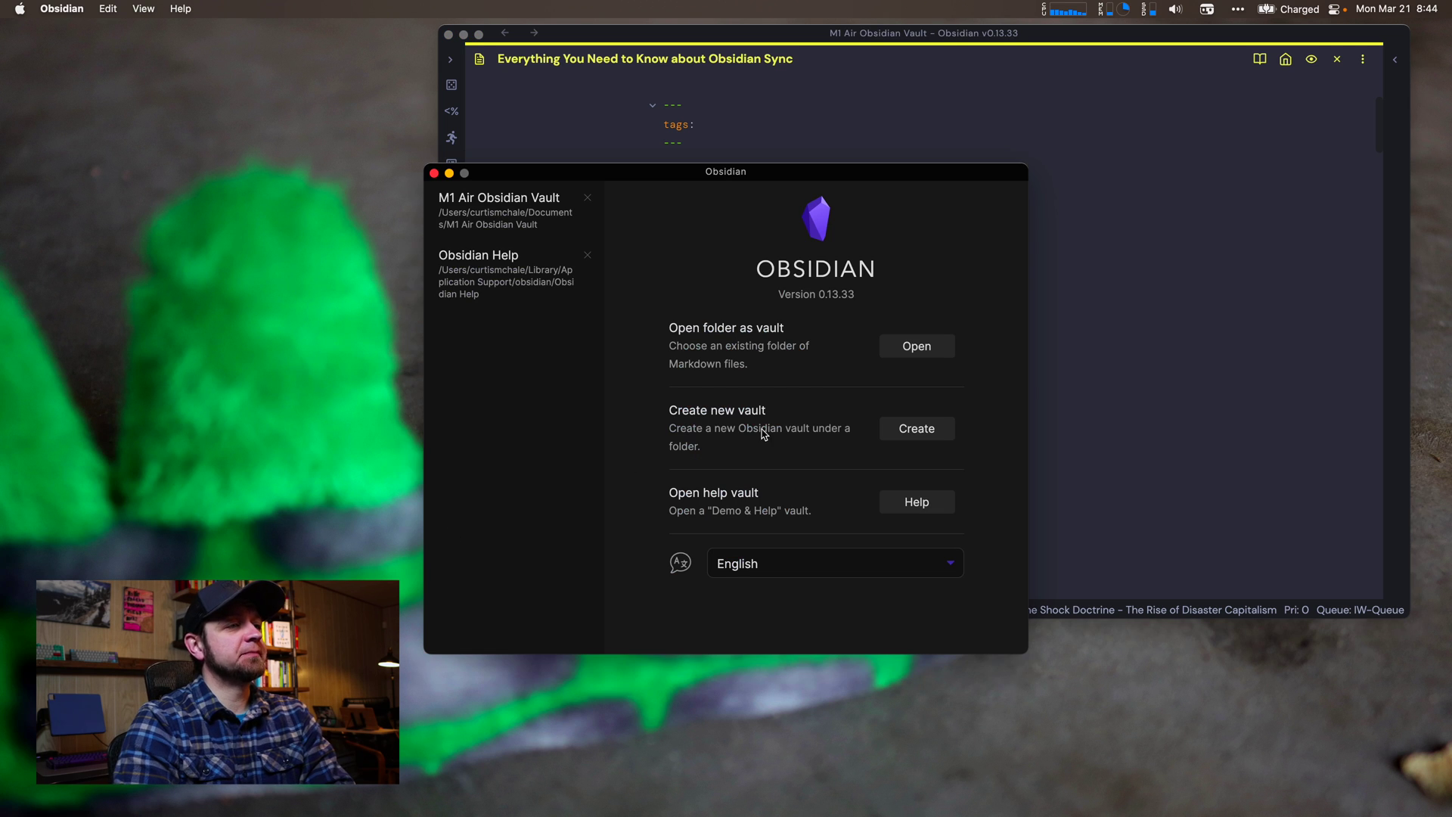
drag(831, 172, 865, 102)
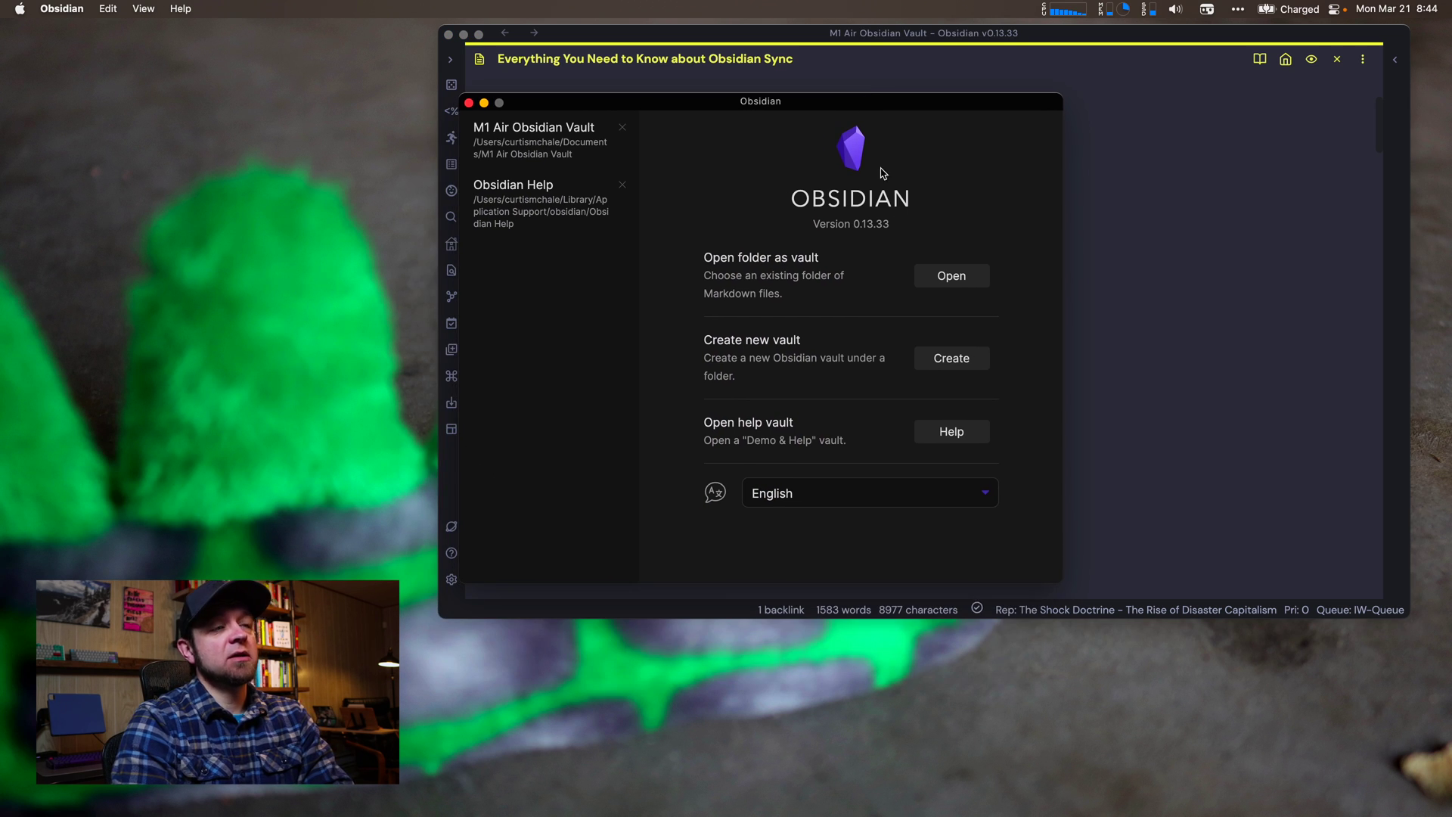
click(934, 363)
click(934, 299)
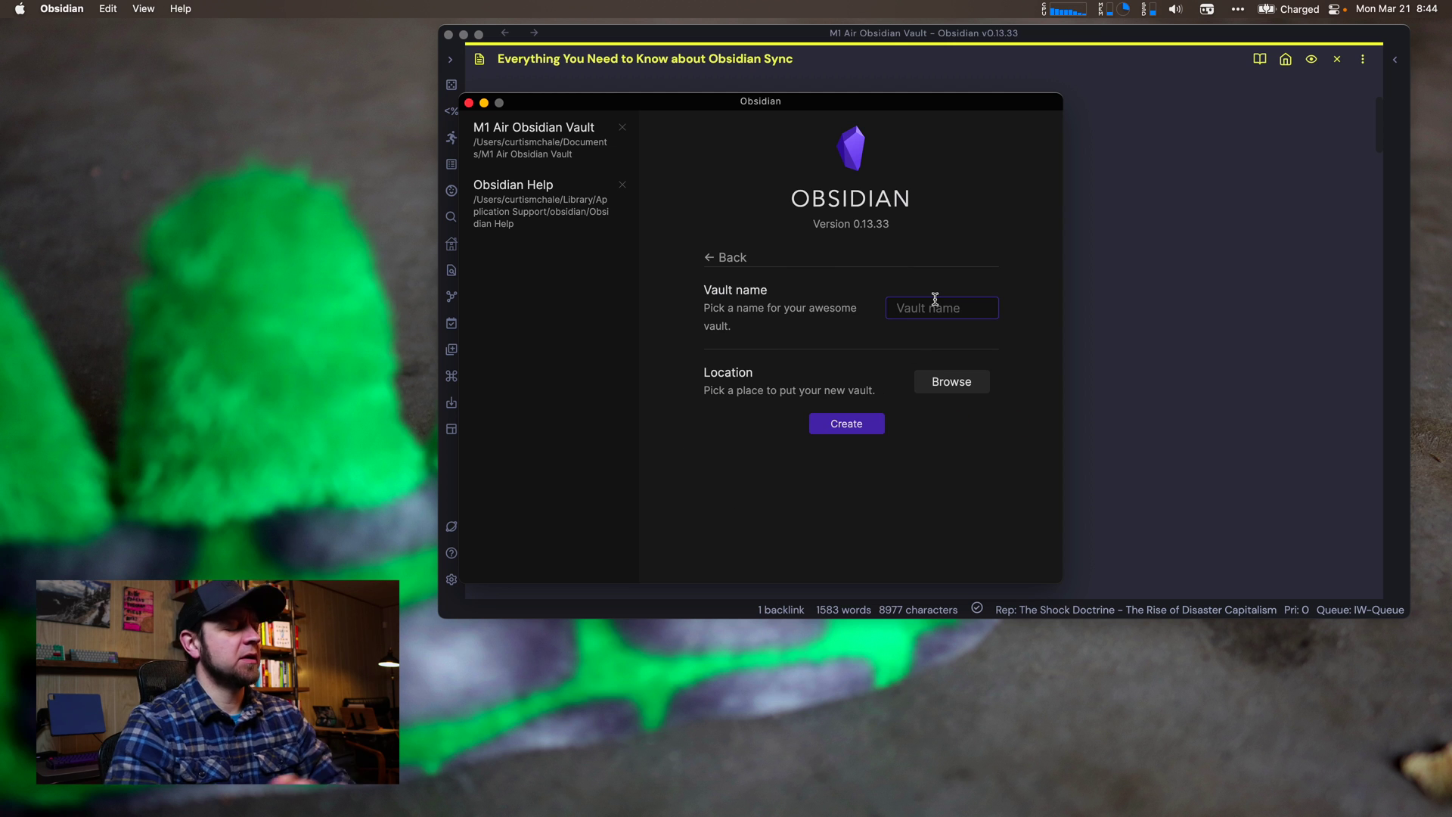
text(Sync Test)
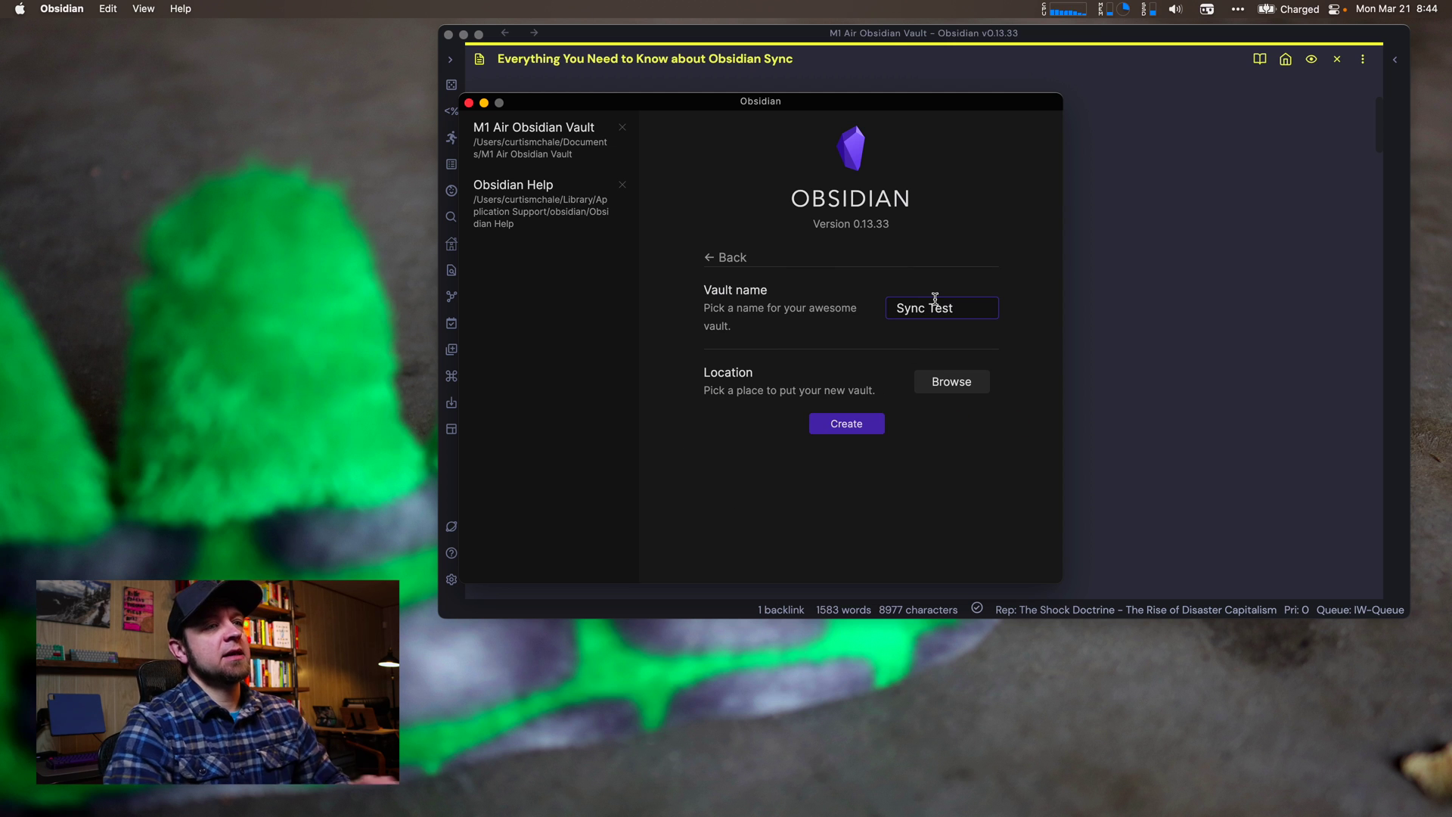
Step: Store the vault in a new 'sync test' folder under Documents and create it
click(943, 397)
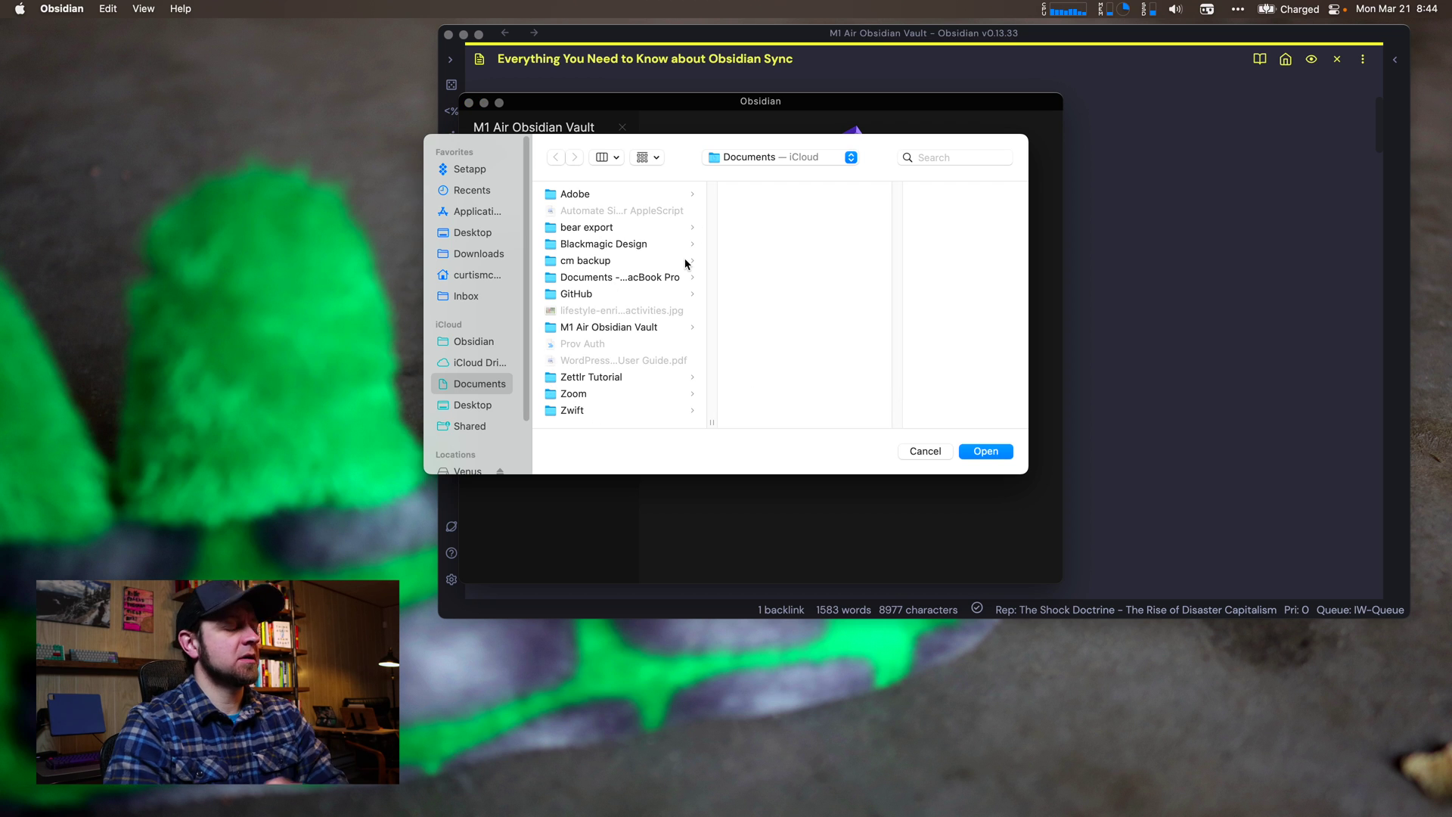
key(super+shift+n)
text(sync test)
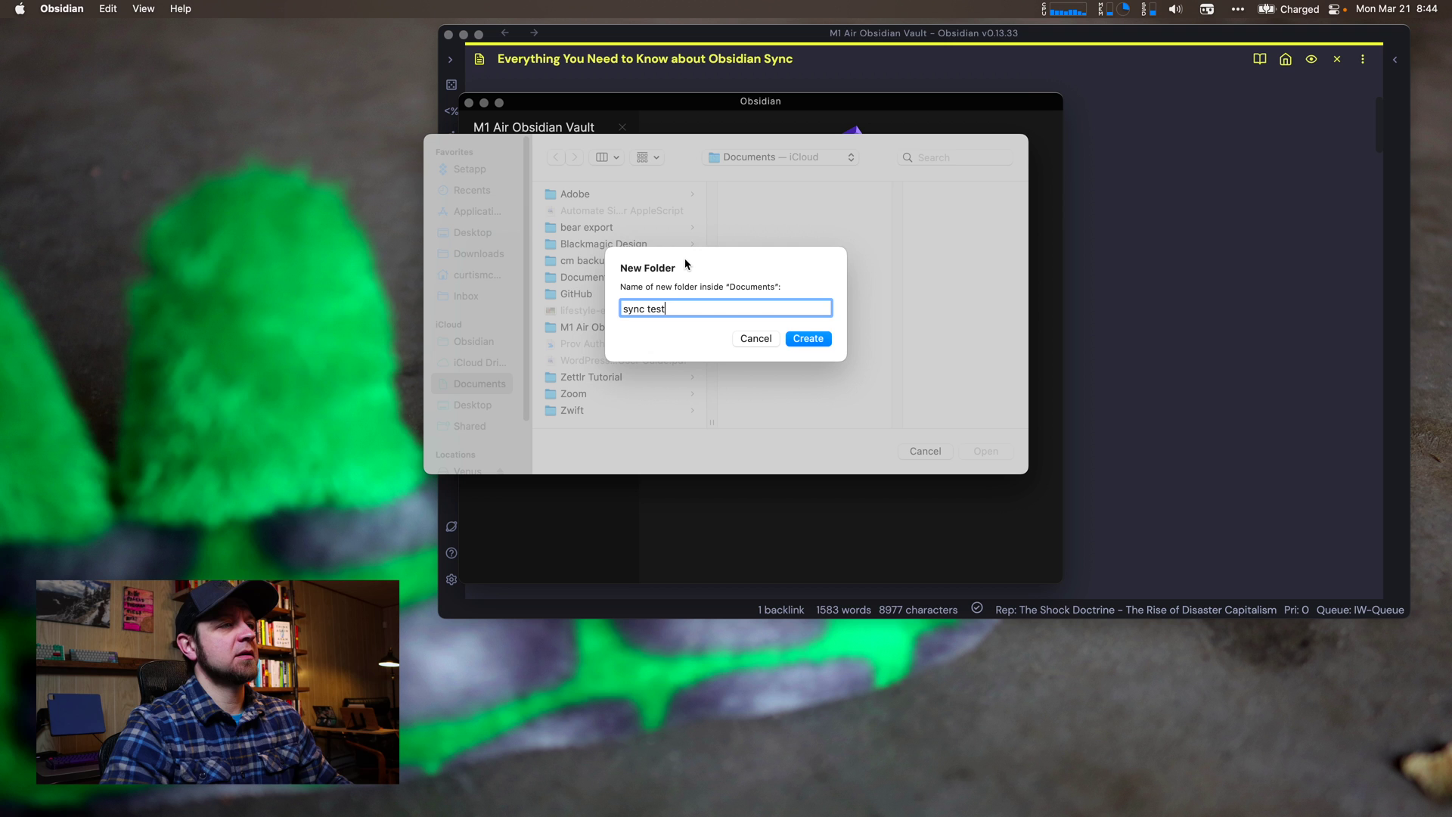
key(Return)
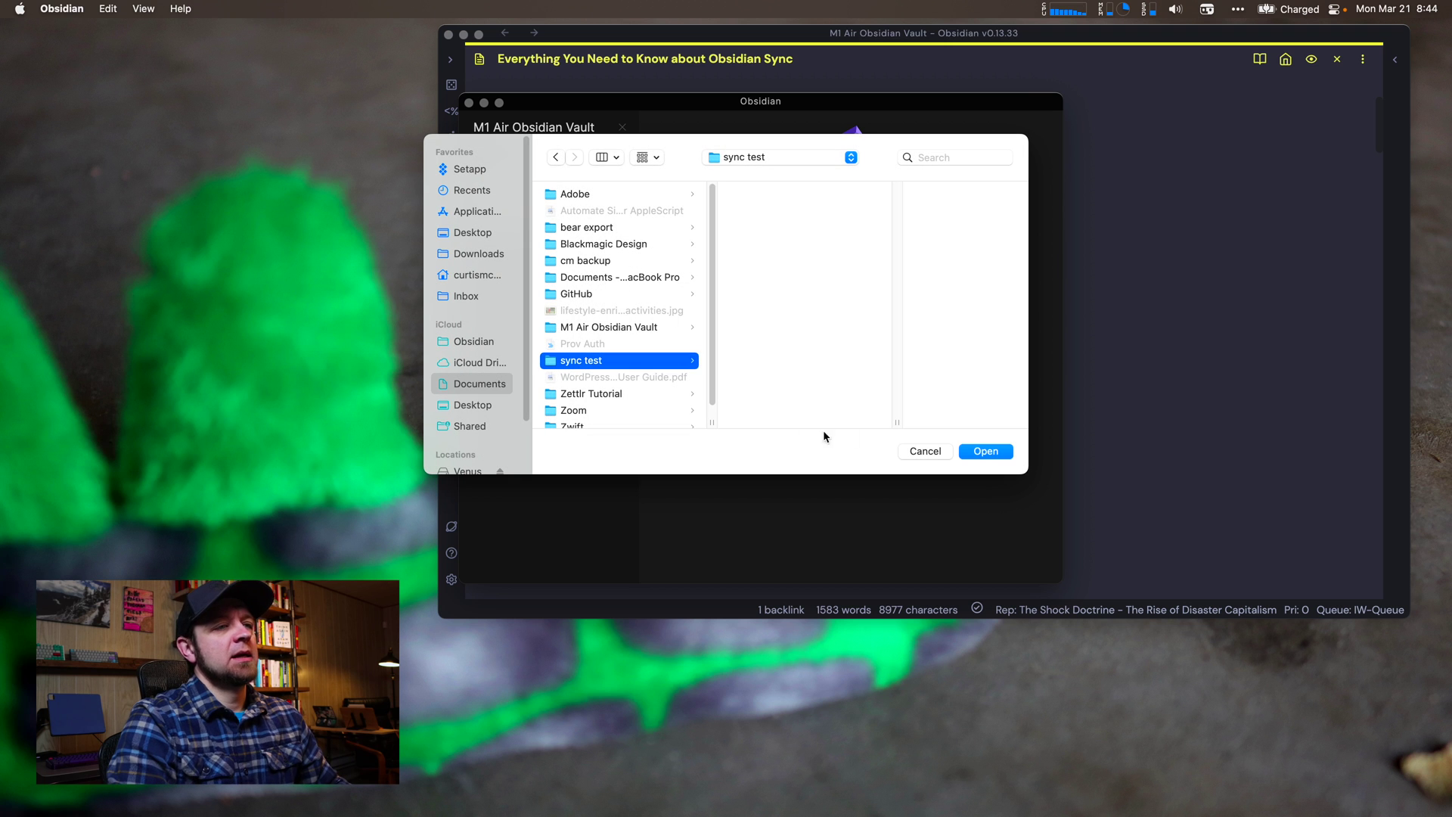
click(1002, 450)
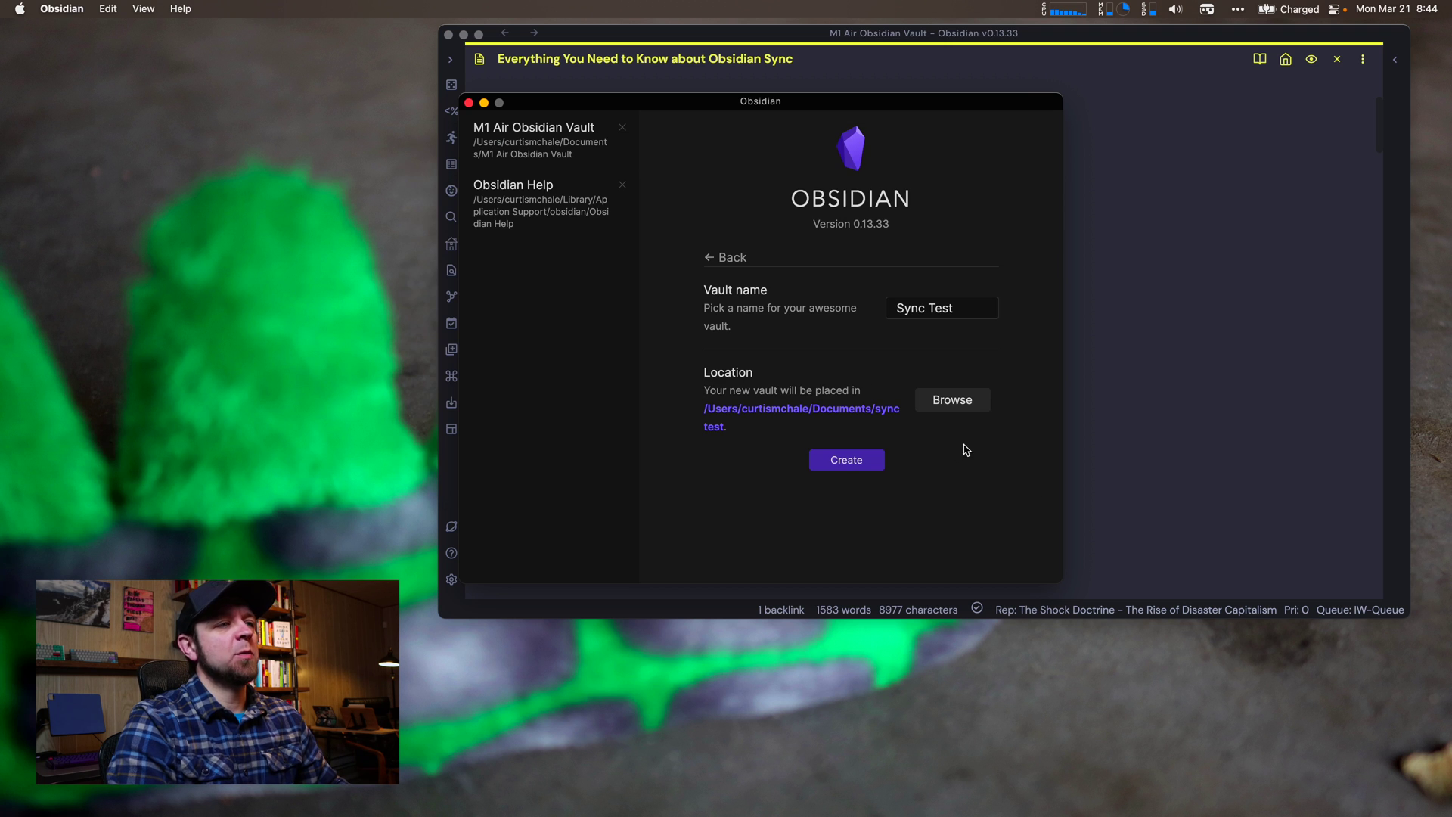
click(843, 466)
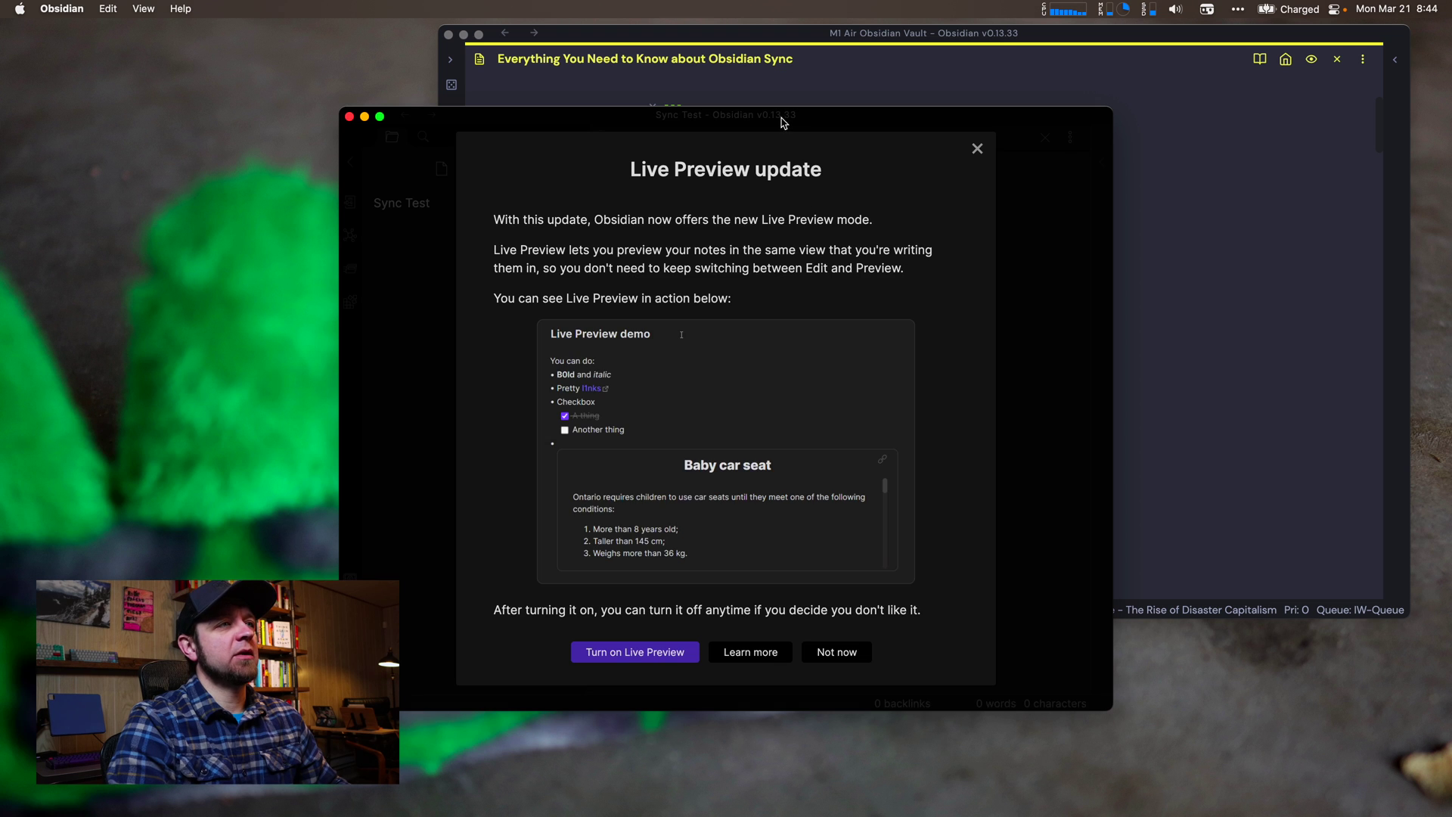
Step: Dismiss the Live Preview notice and add note 'Test Sync File' saying 'This is the best file to sync with testing stuff'
drag(771, 122, 849, 84)
key(Escape)
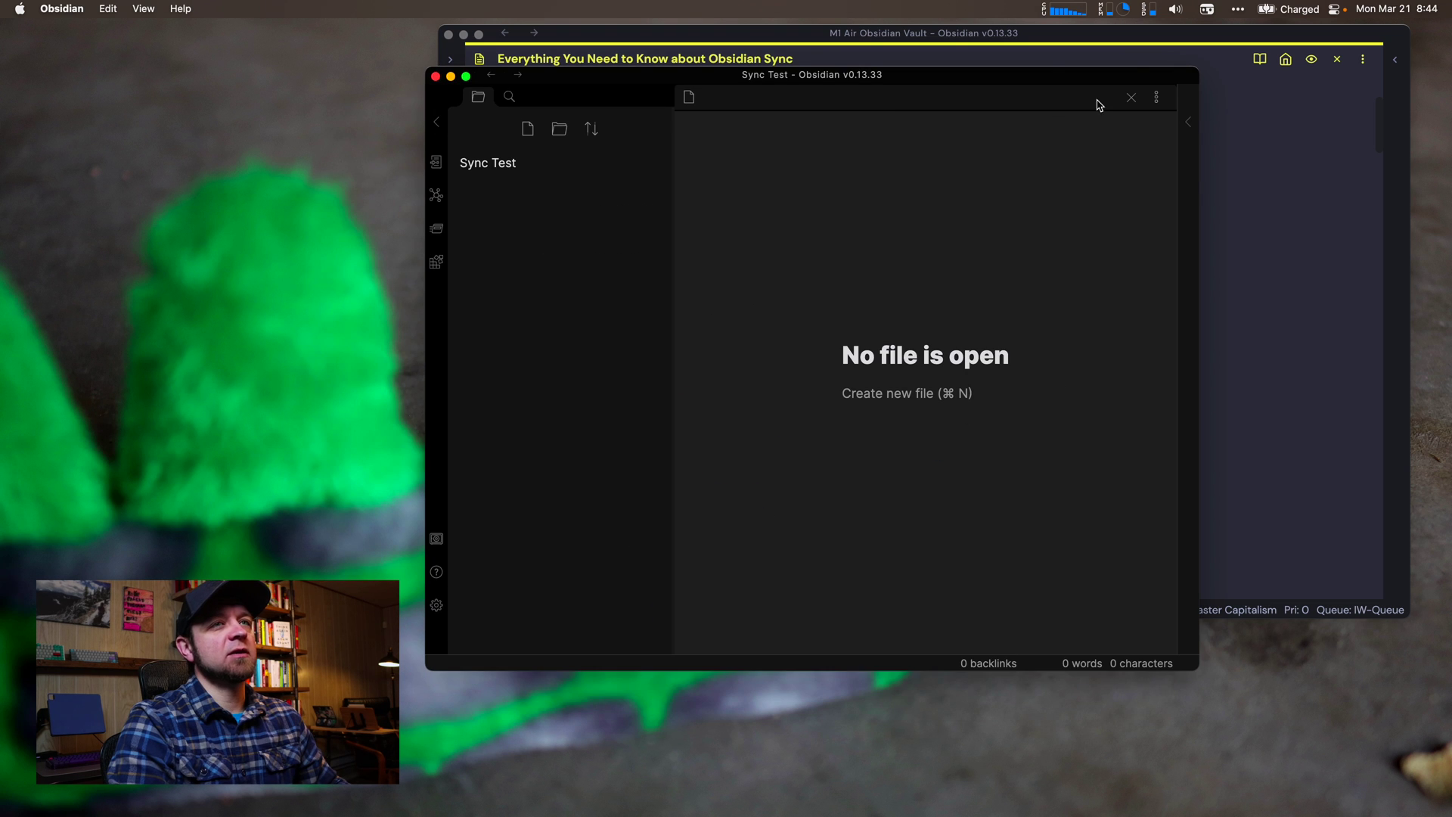
click(1058, 43)
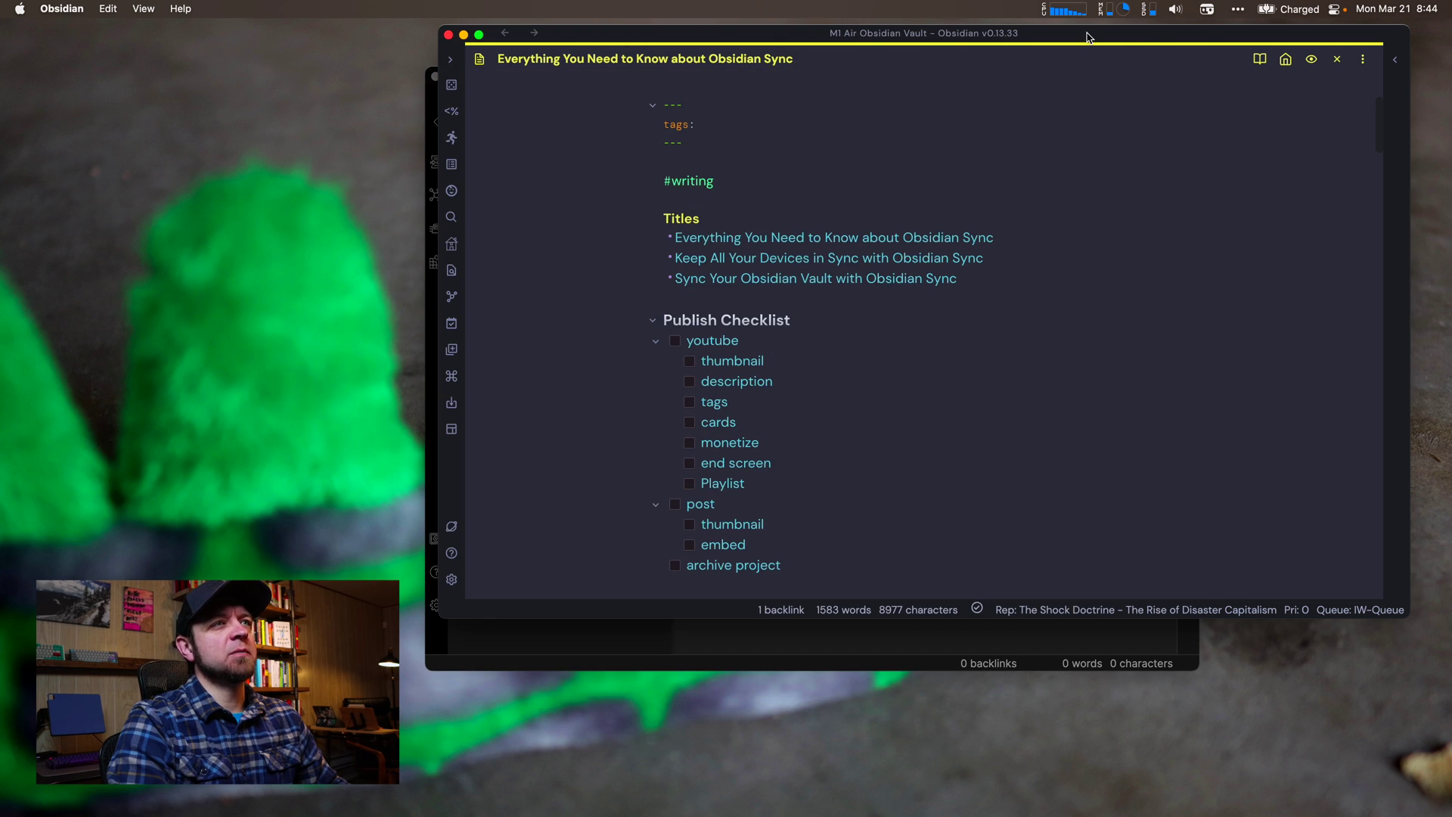
drag(1086, 35, 0, 144)
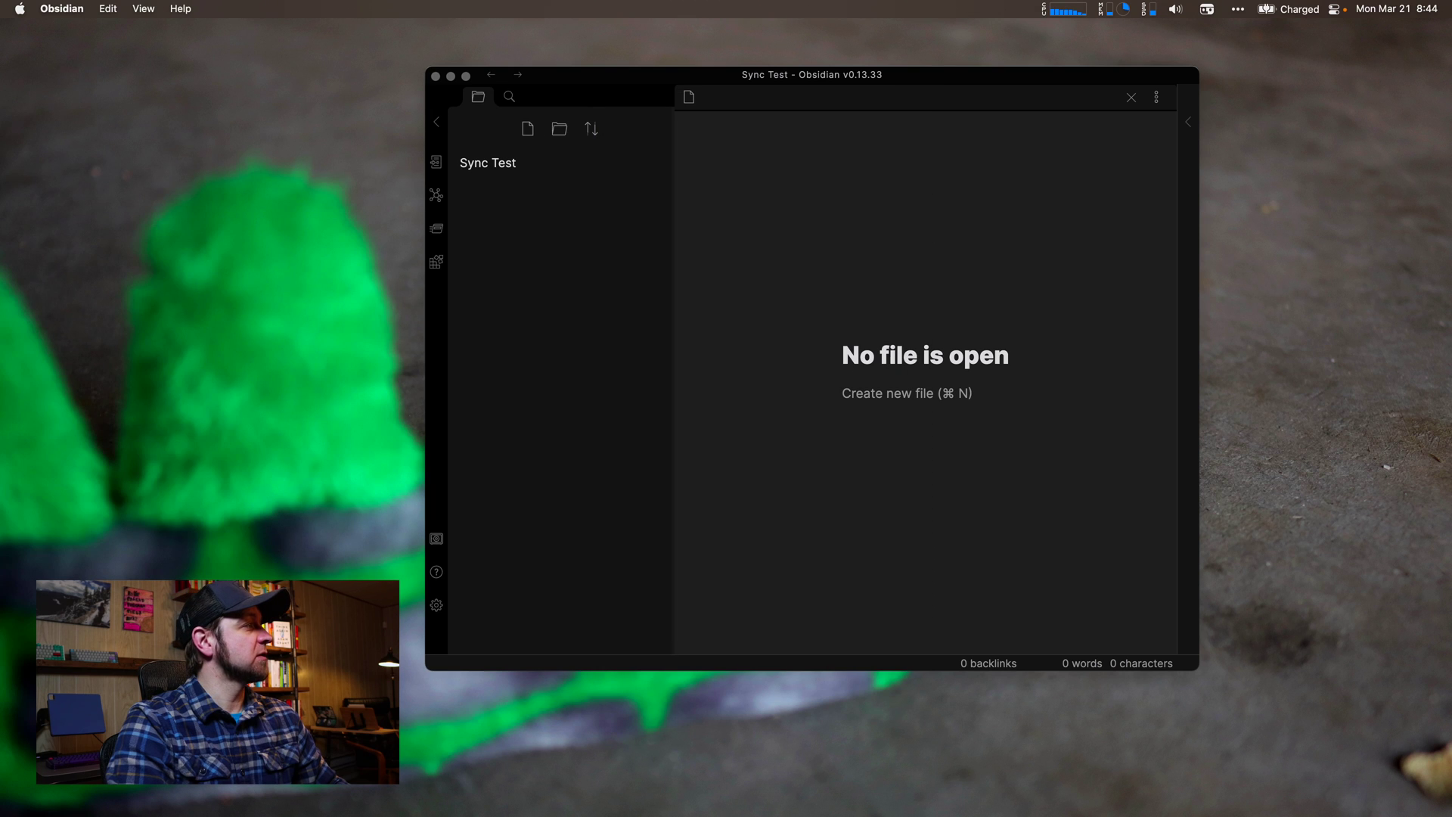
click(813, 321)
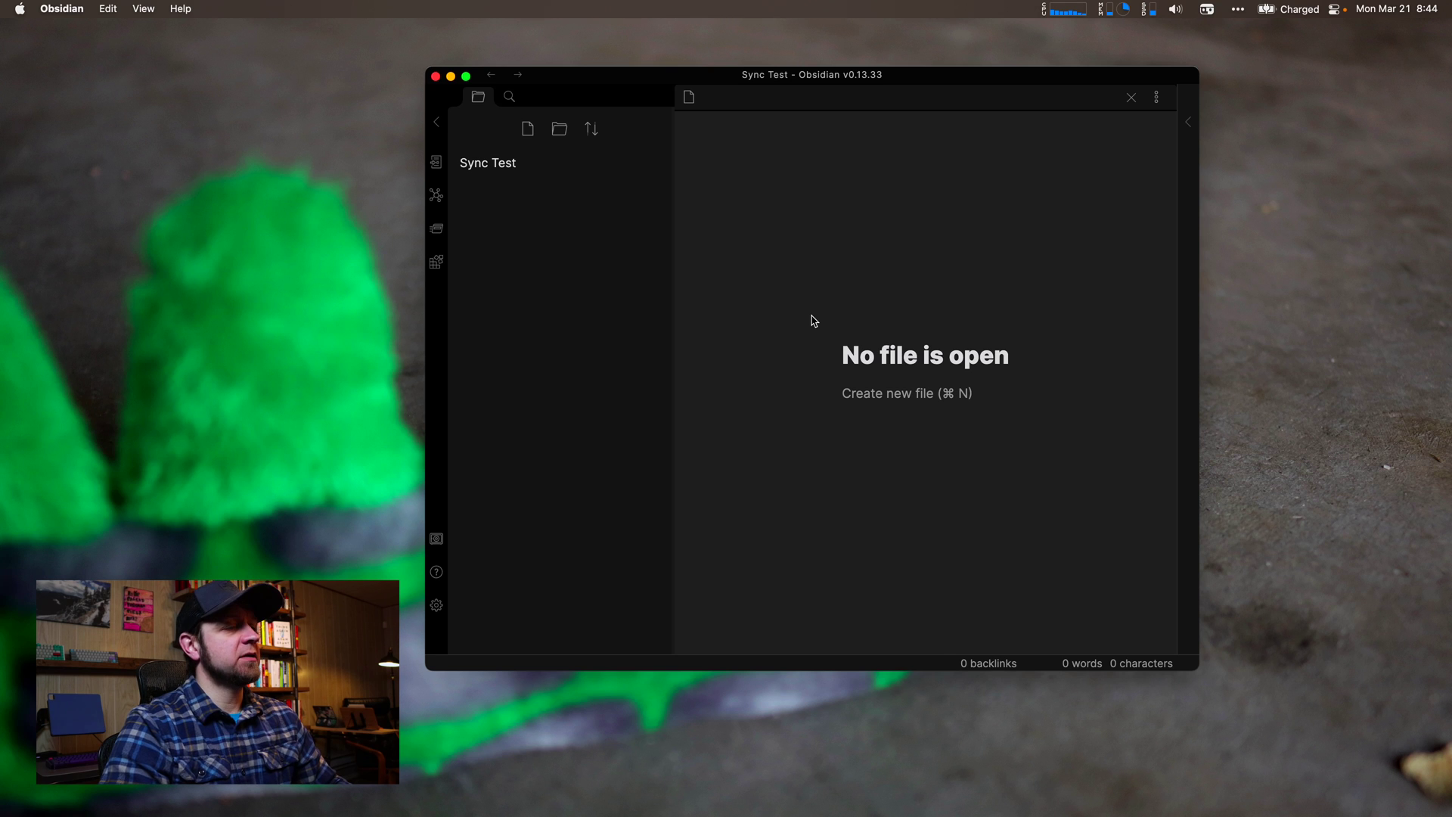
key(super+n)
text(Test Sy)
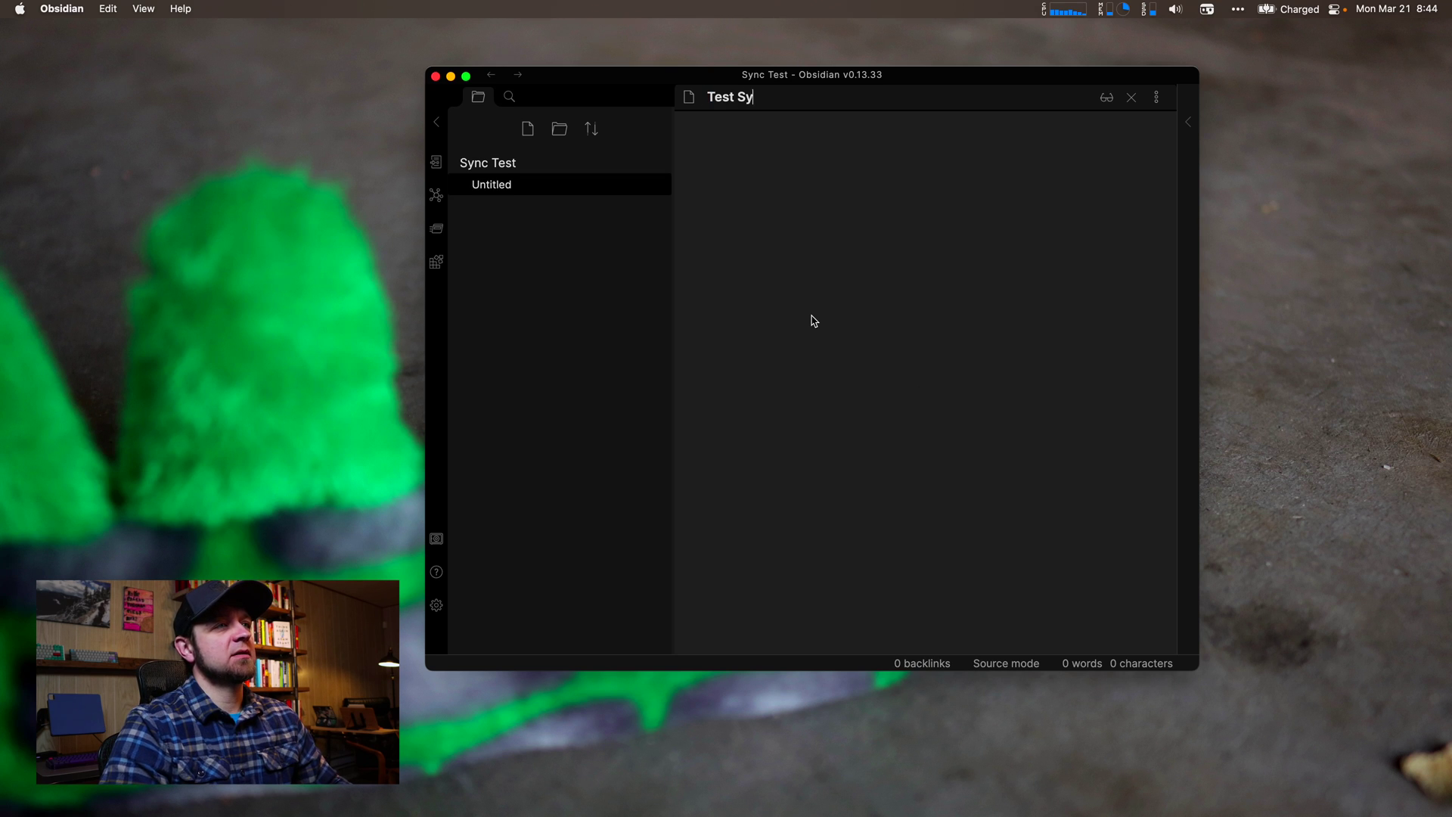
text(nc File)
key(Return)
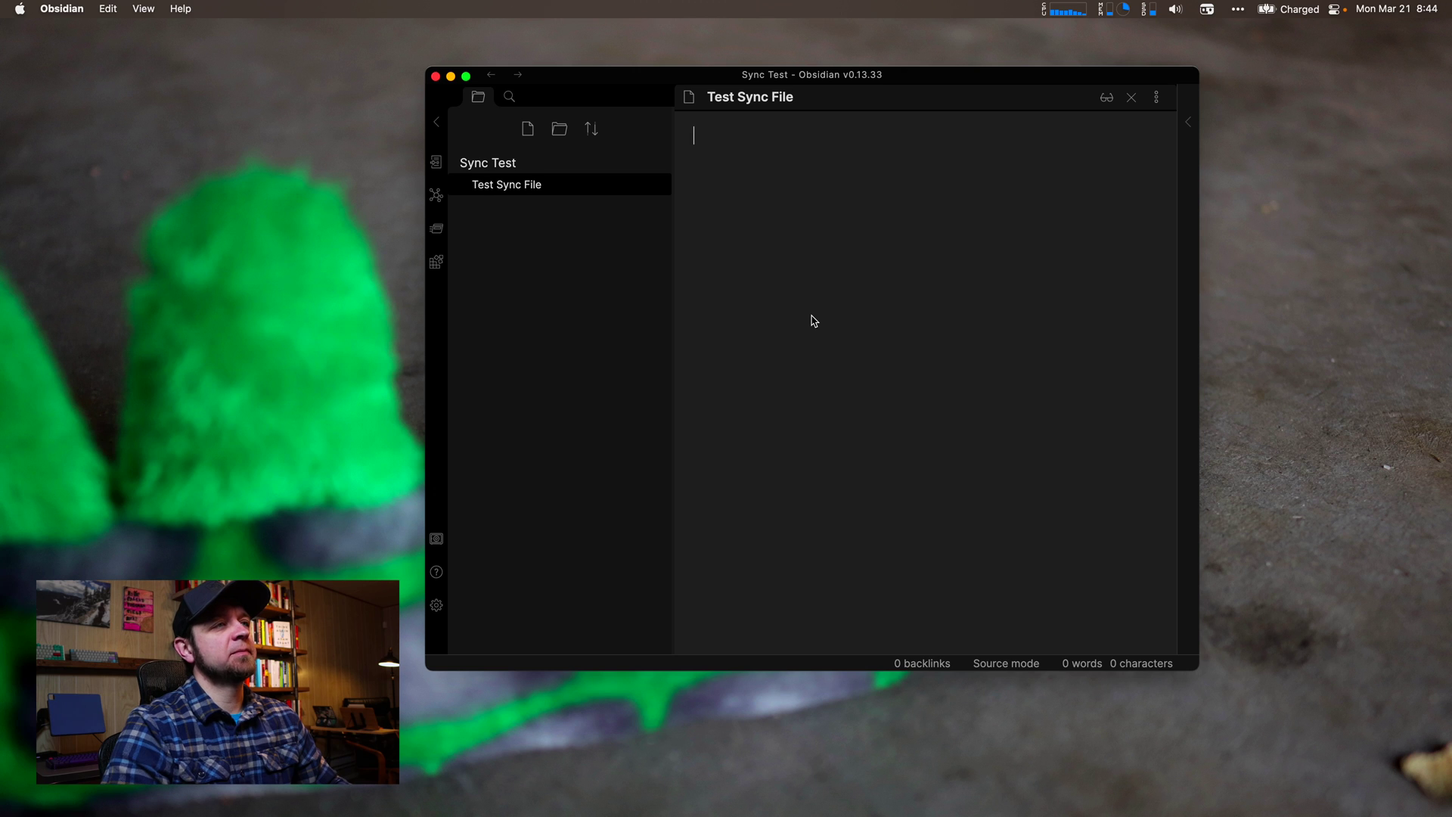
text(This is the best fi)
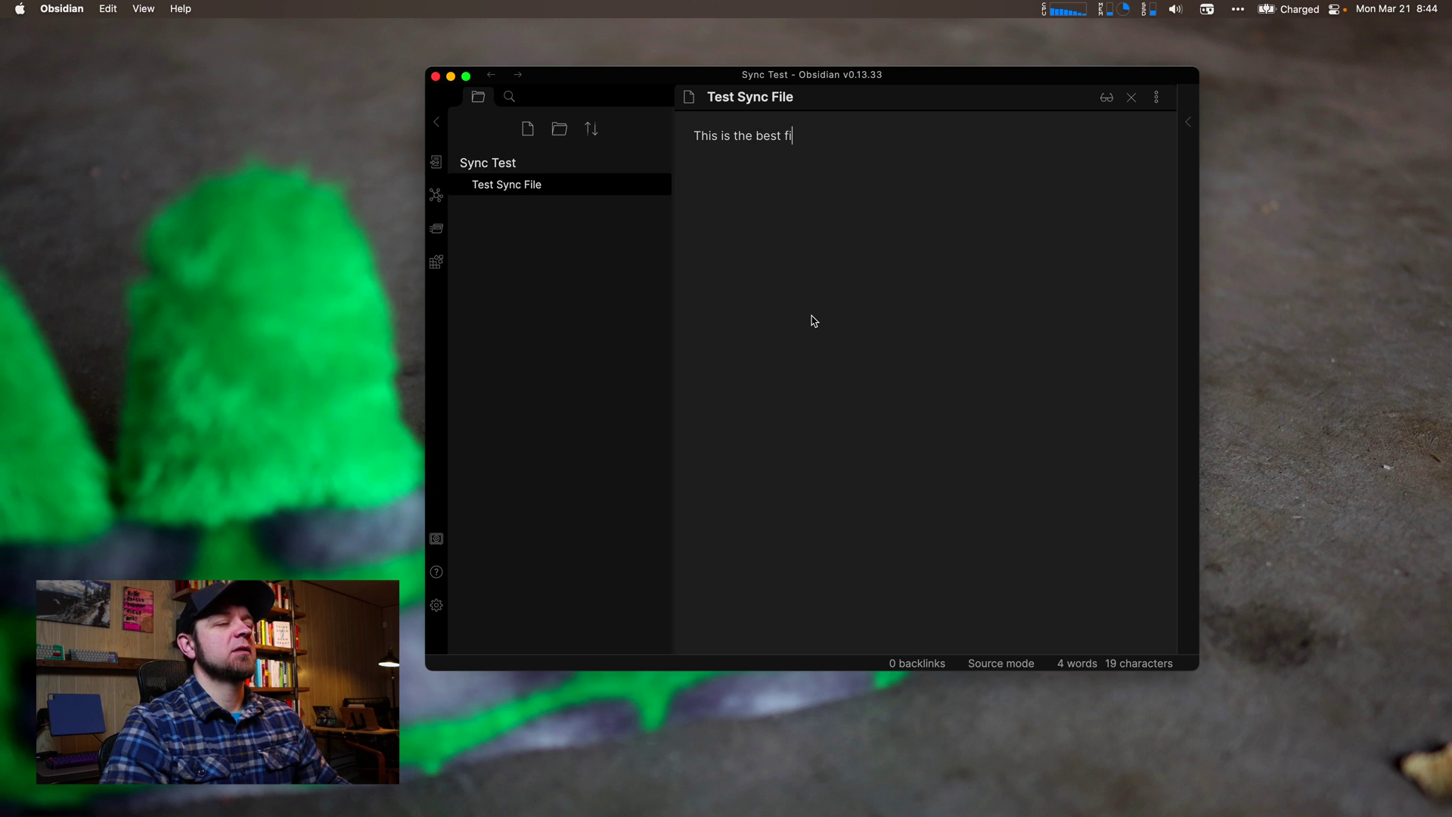
text(le to sync )
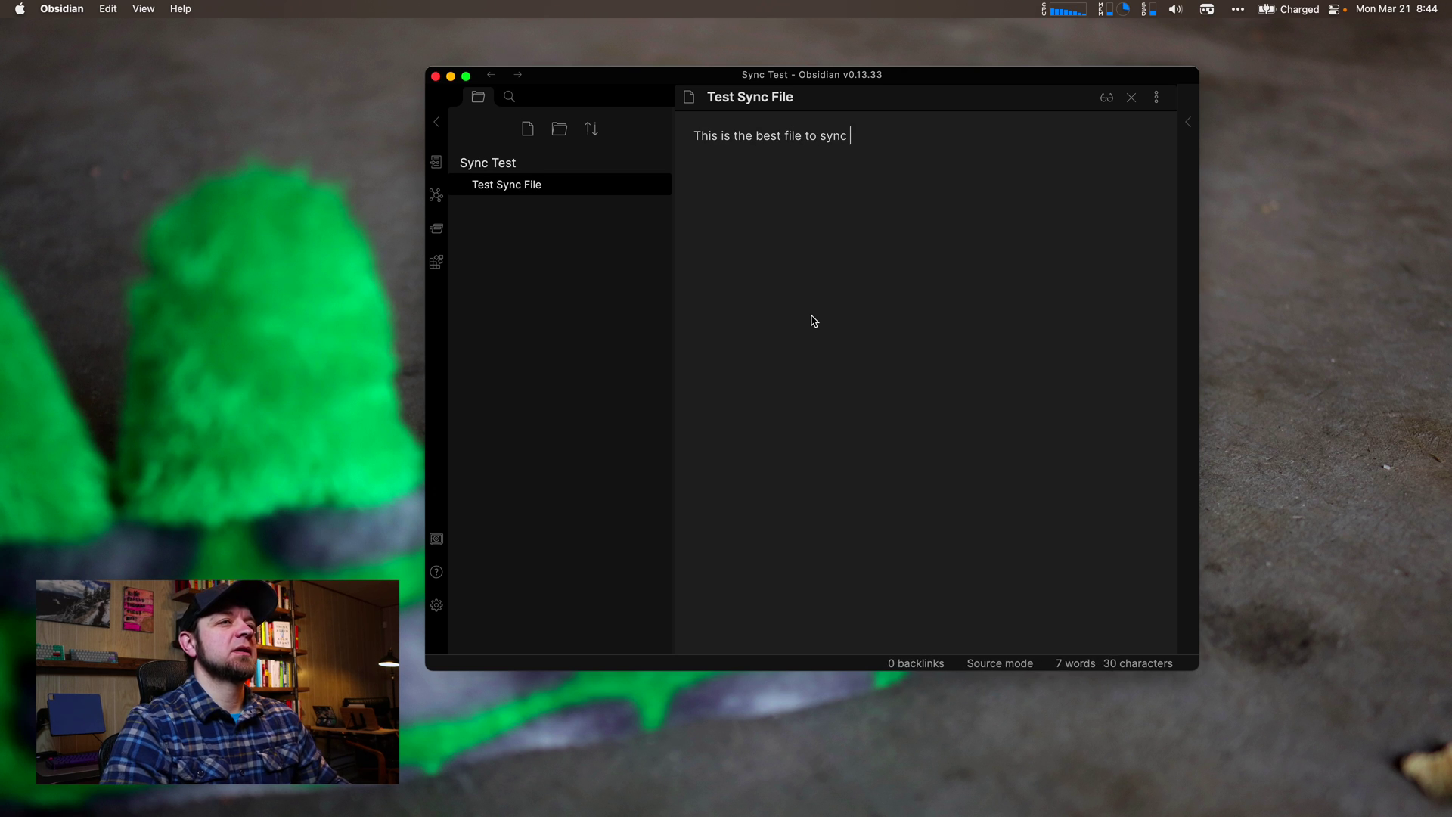
text(with testing stuff)
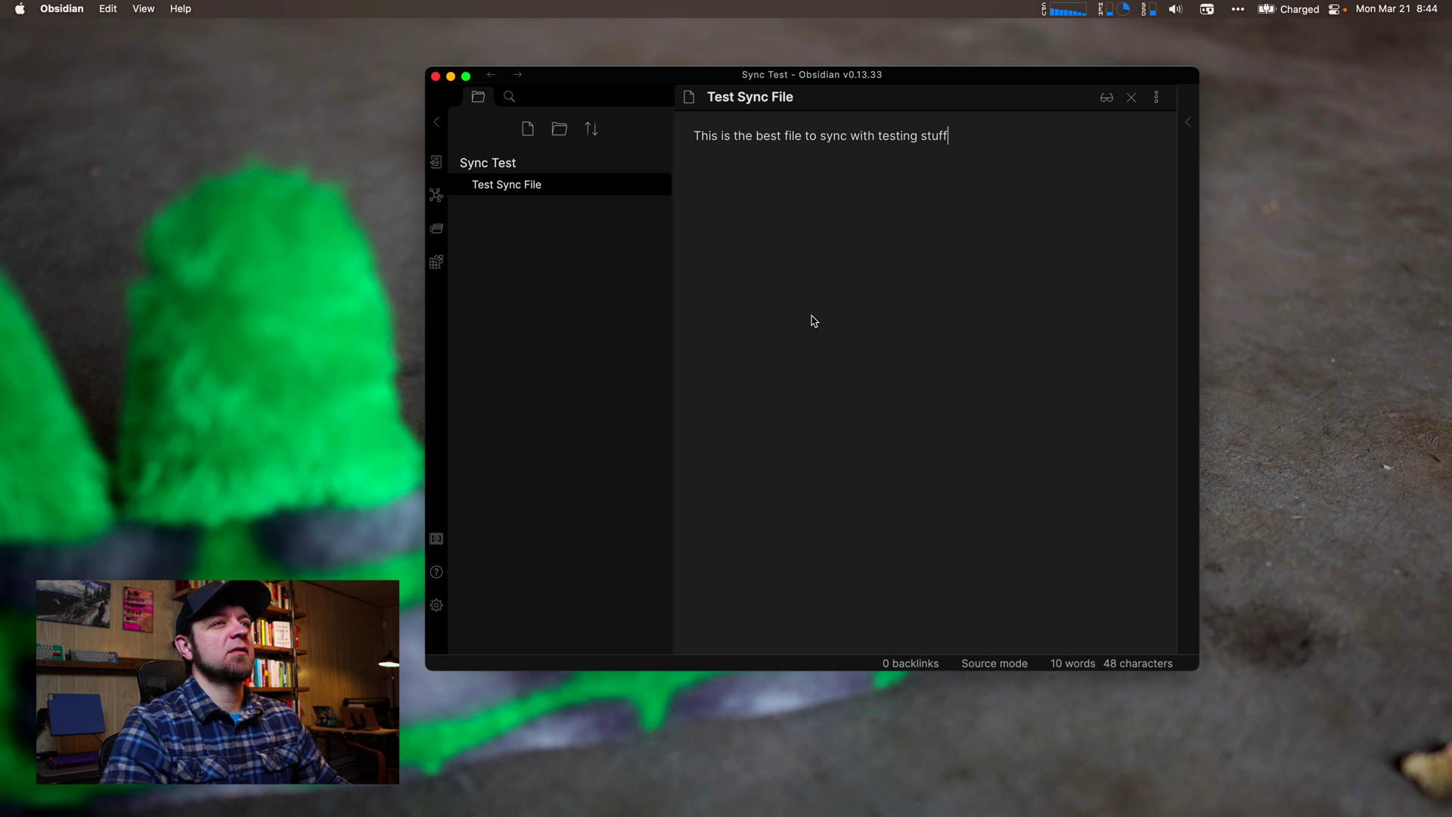
Step: Add a second note, '2nd best file', reading 'This is the second best file.'
key(super+n)
text(2)
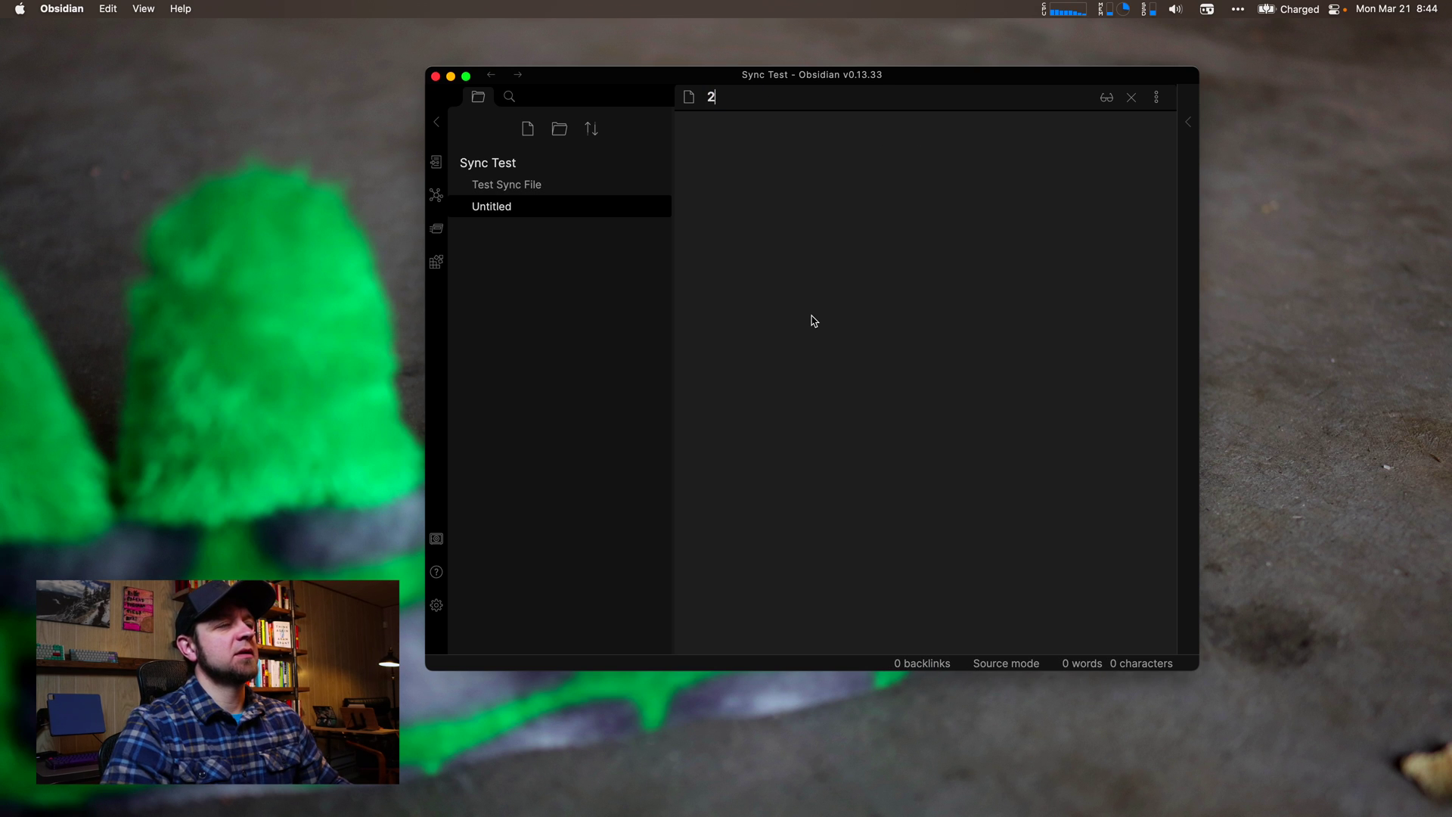
text(nd best file)
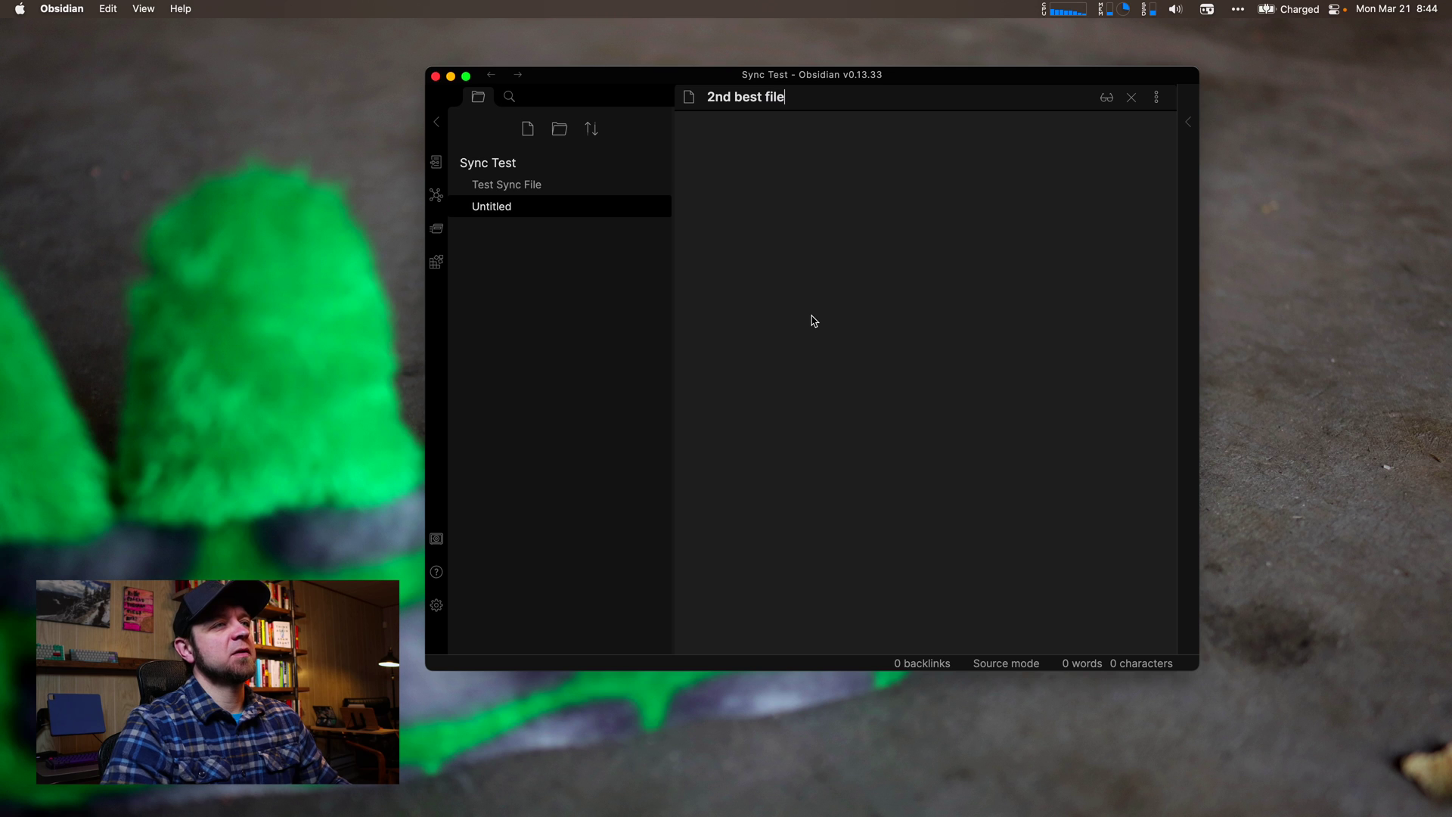
key(Return)
text(This is the s)
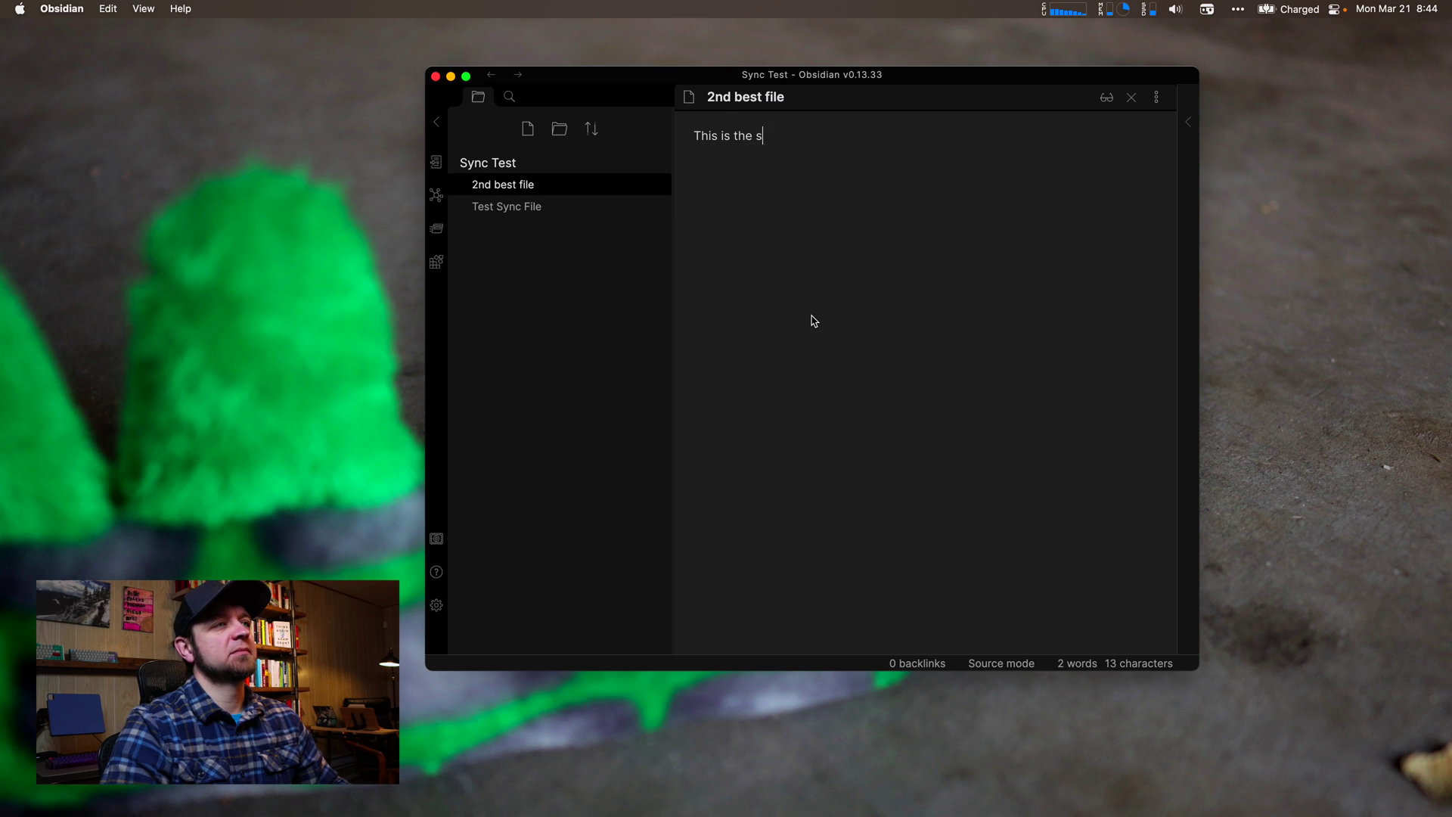
text(econd best file.)
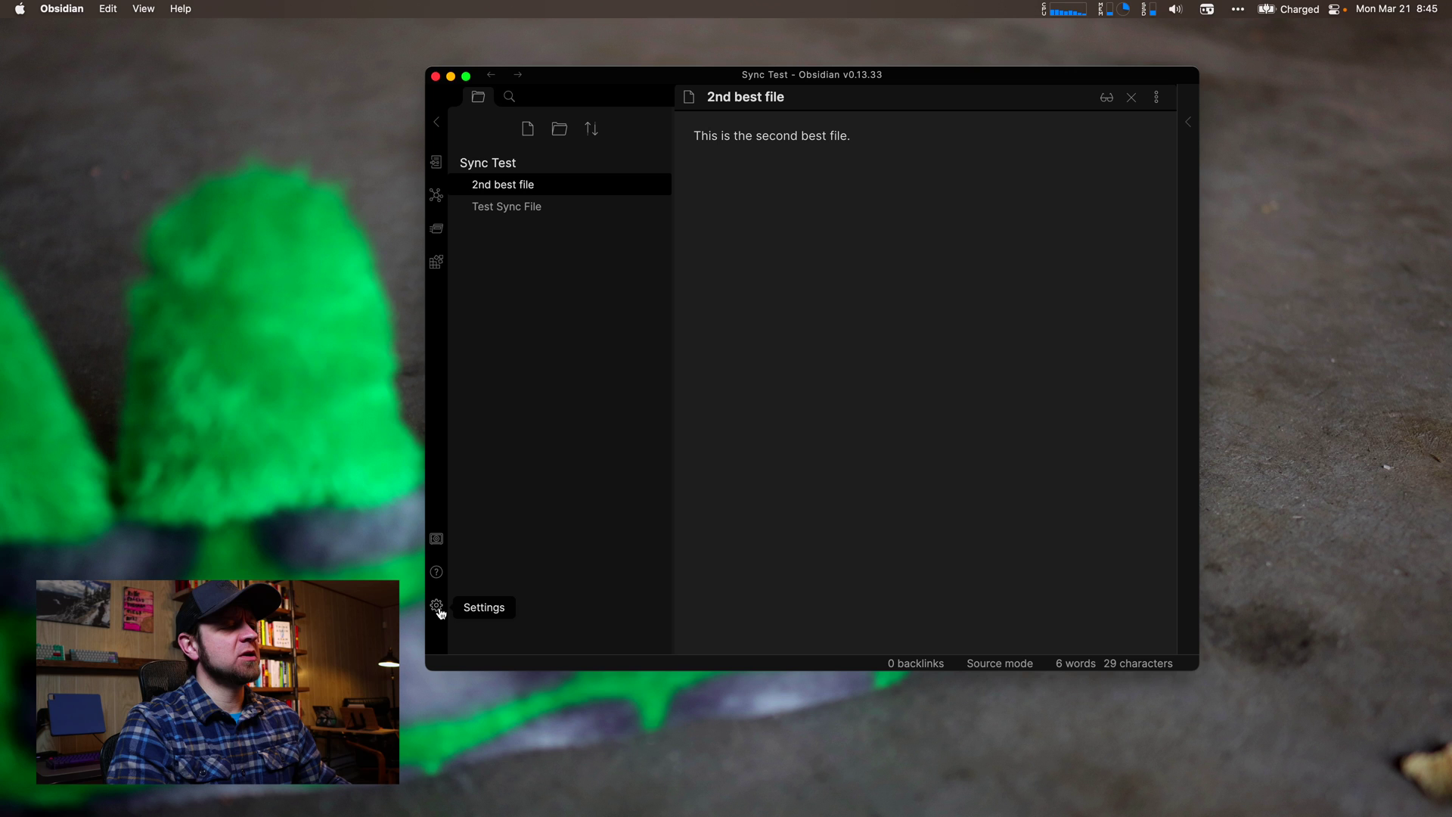
Step: Enable the Sync core plugin via a 'sync' search in Core plugins and list remote vaults
click(437, 607)
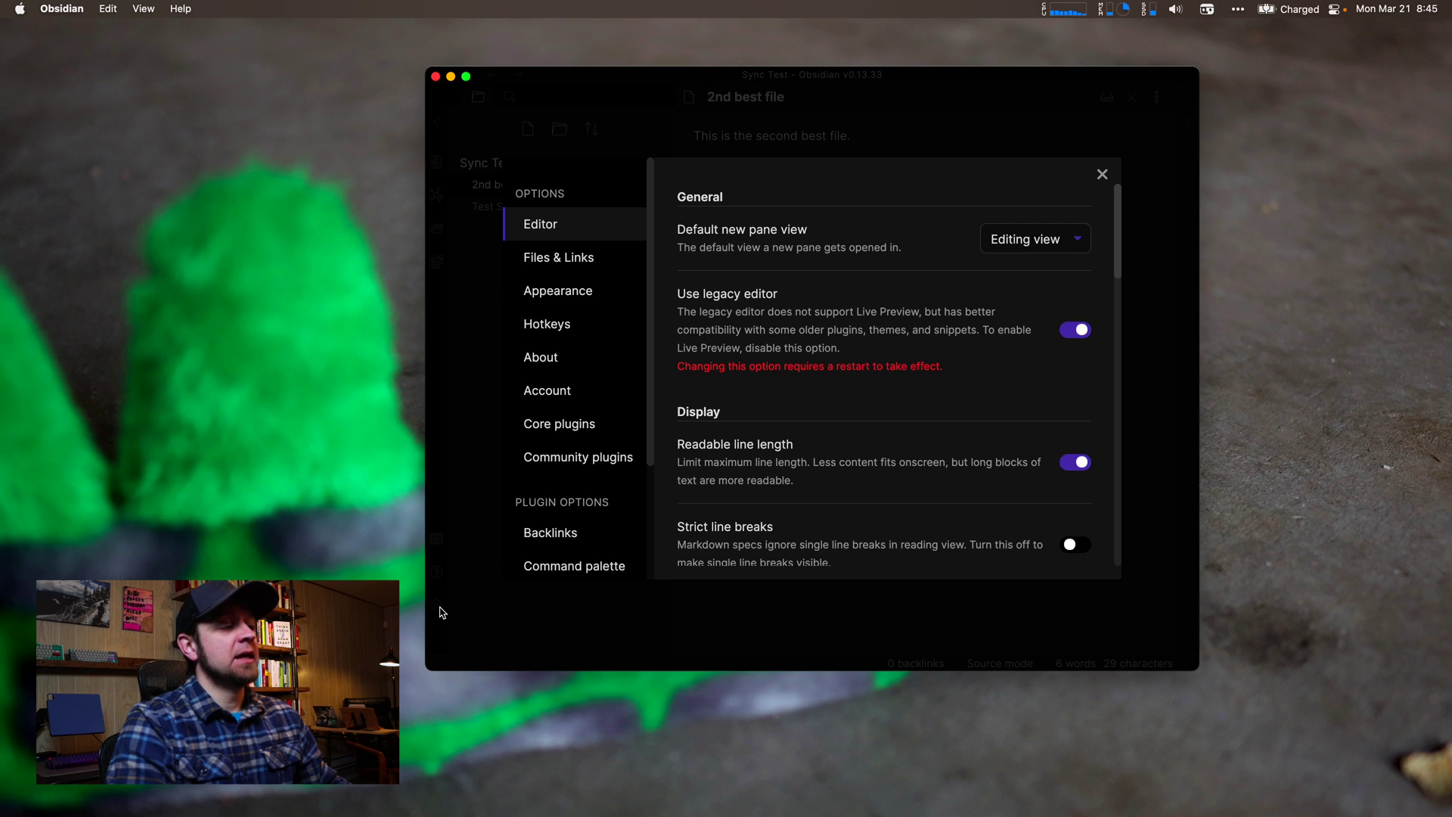
click(569, 422)
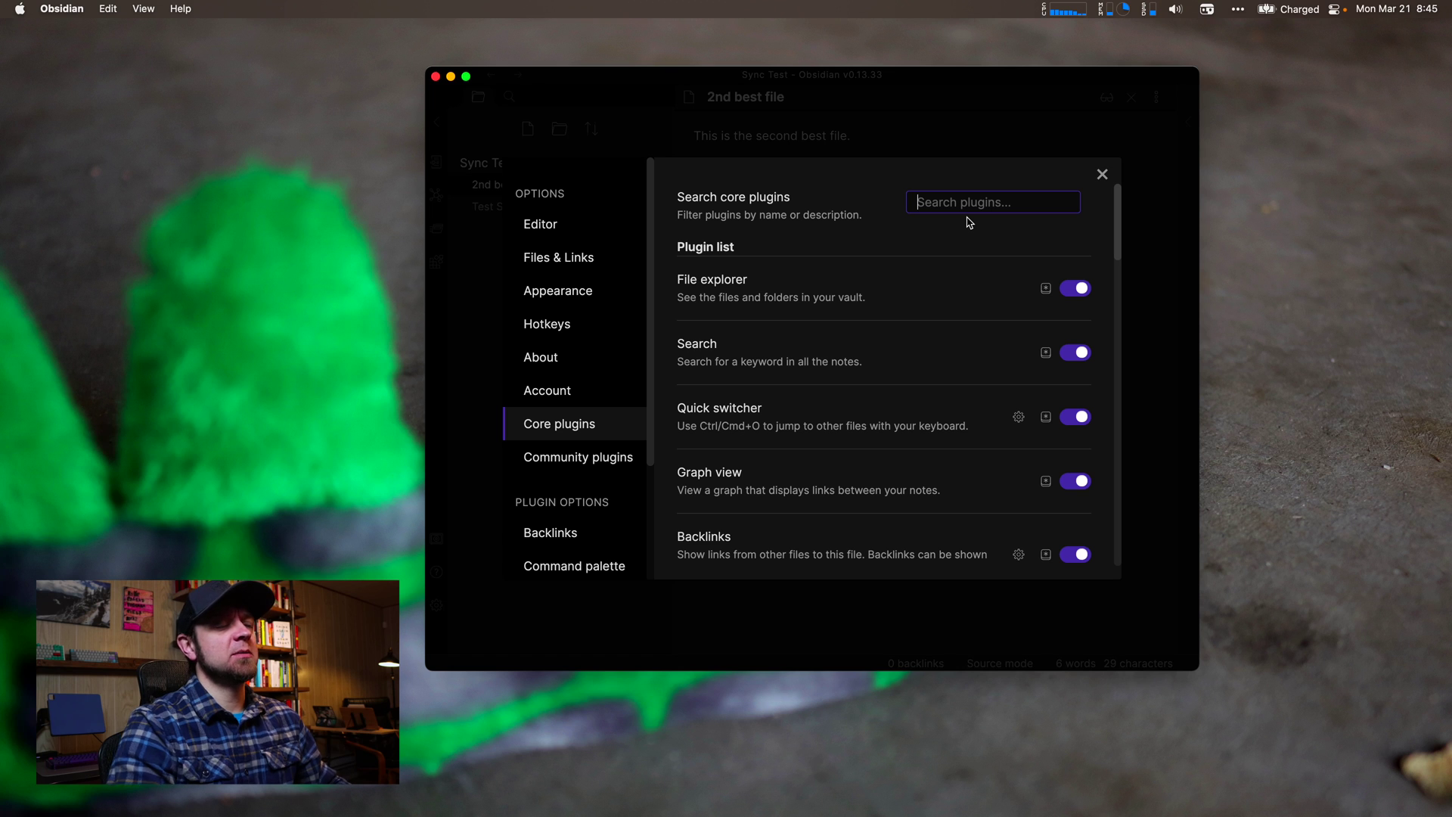
text(sync)
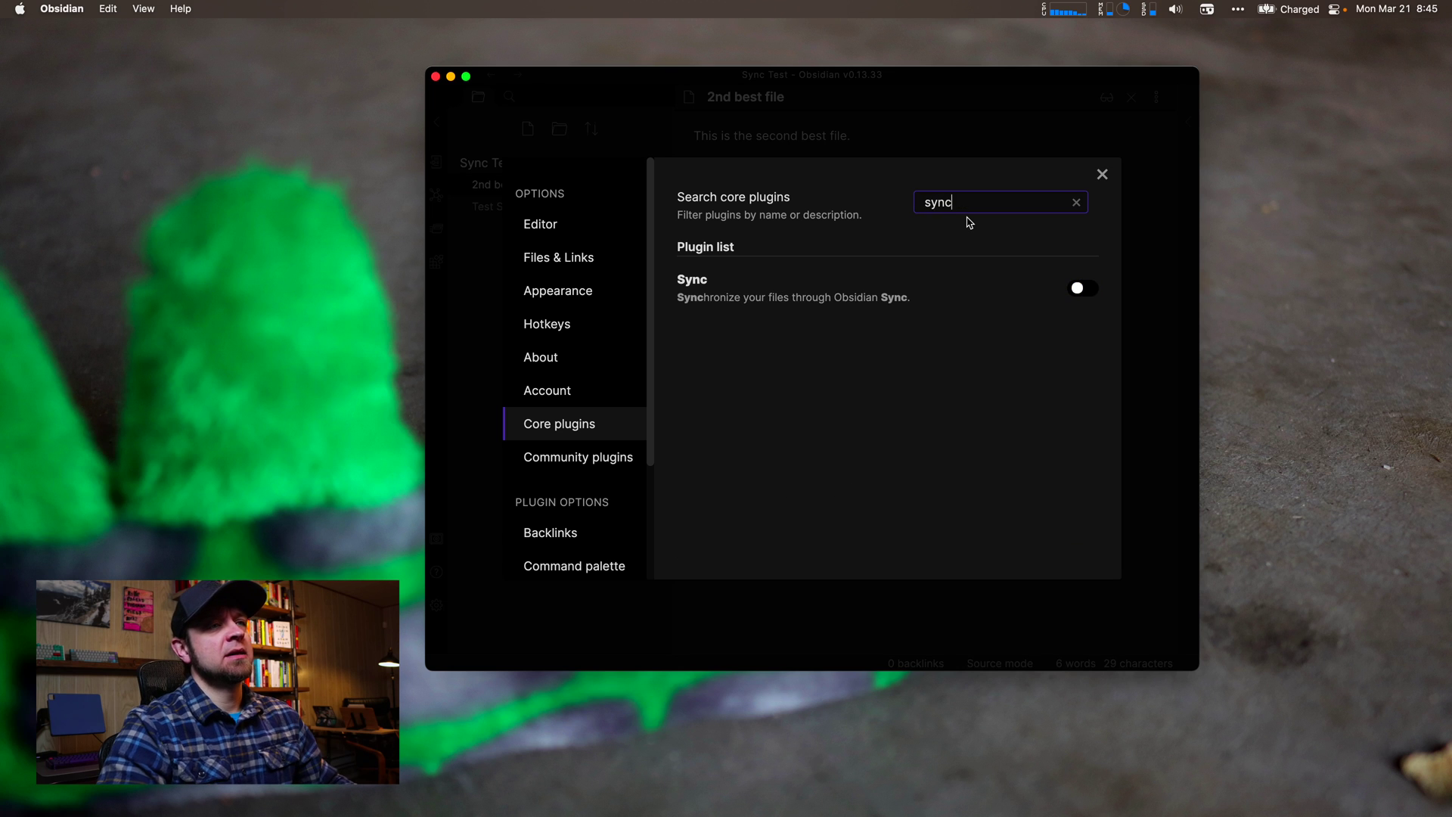
click(1083, 290)
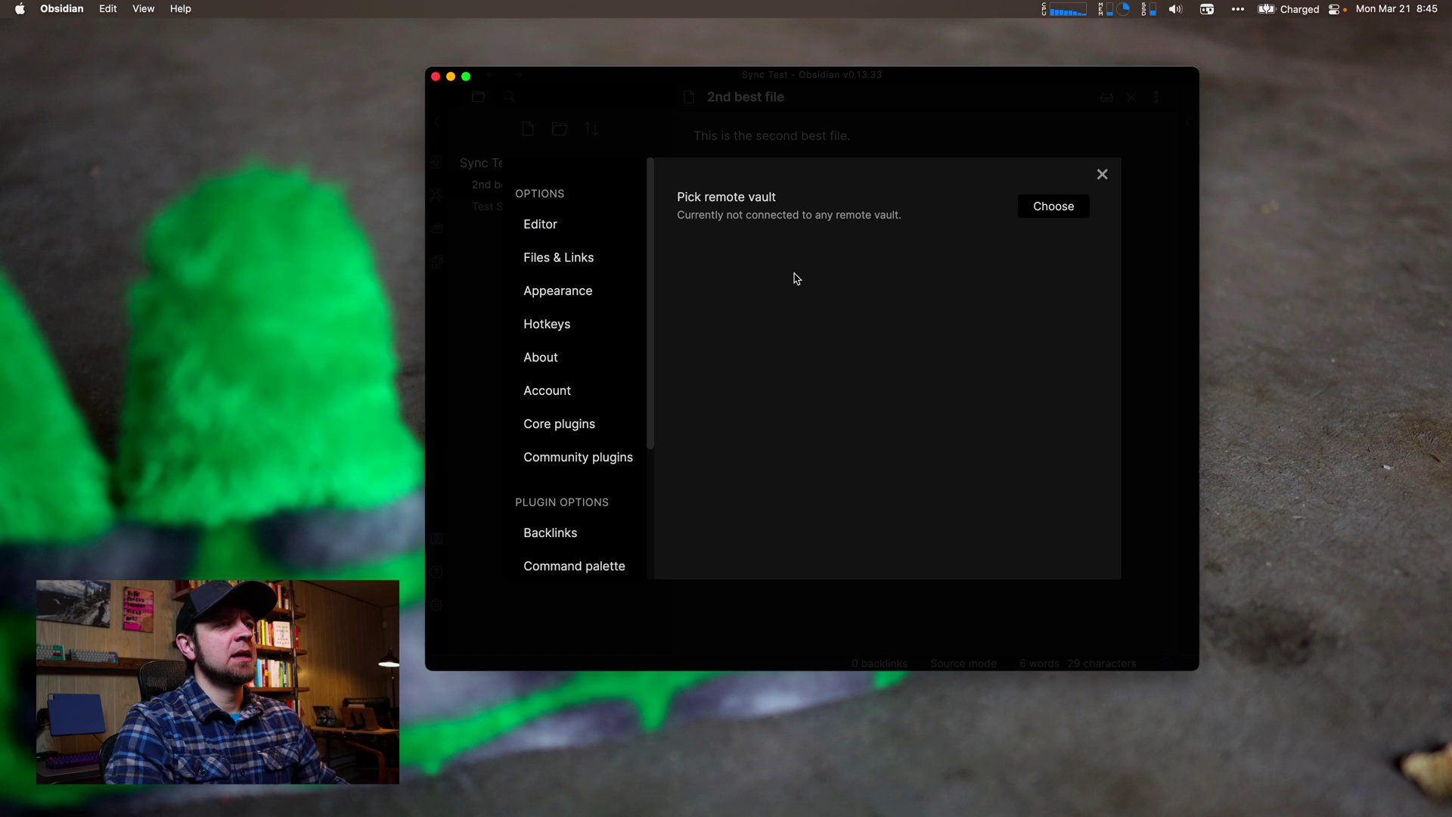
click(1074, 214)
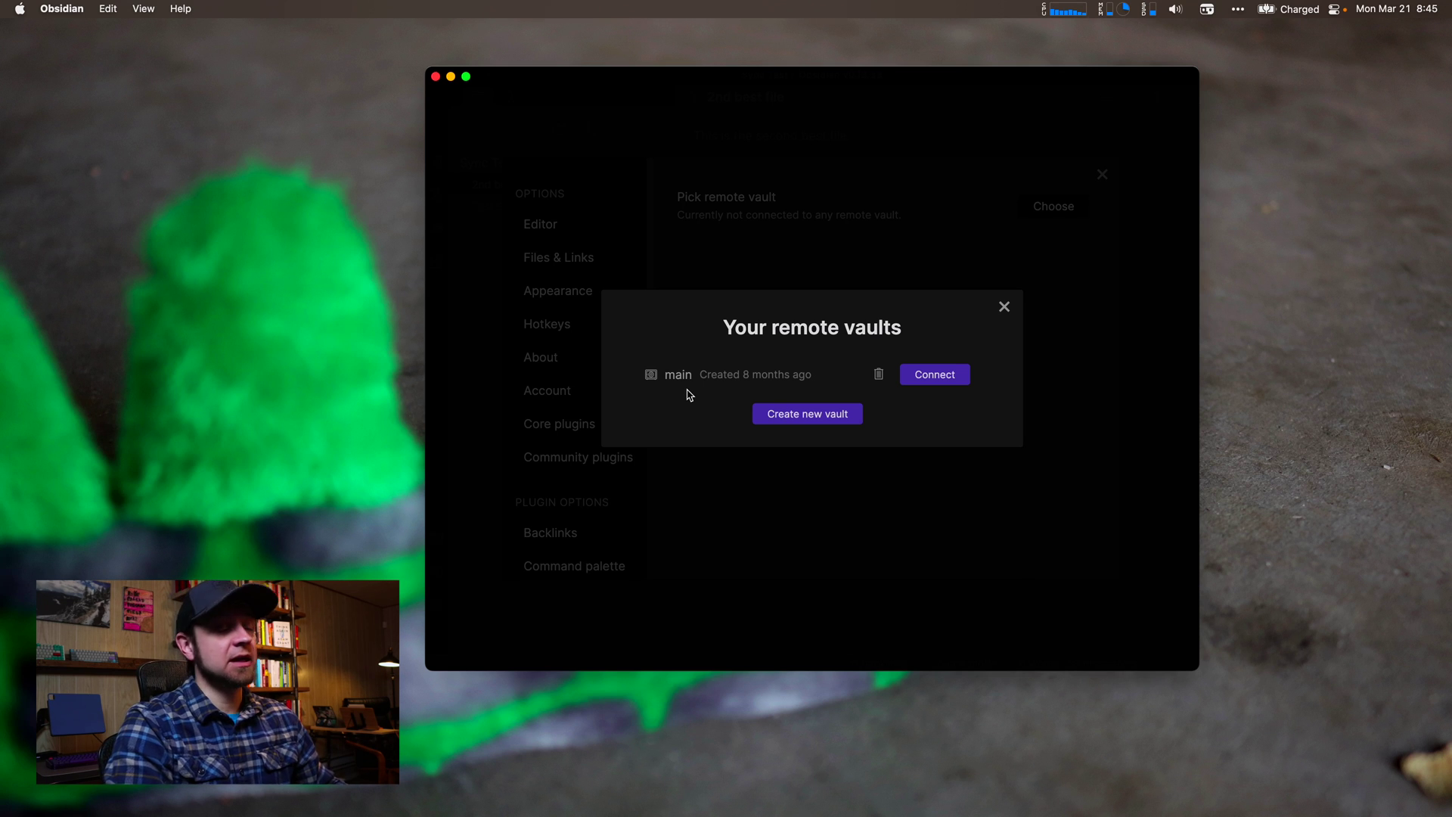
Step: Begin a remote vault named 'Sync Test' and paste its encryption password from the password manager
click(786, 420)
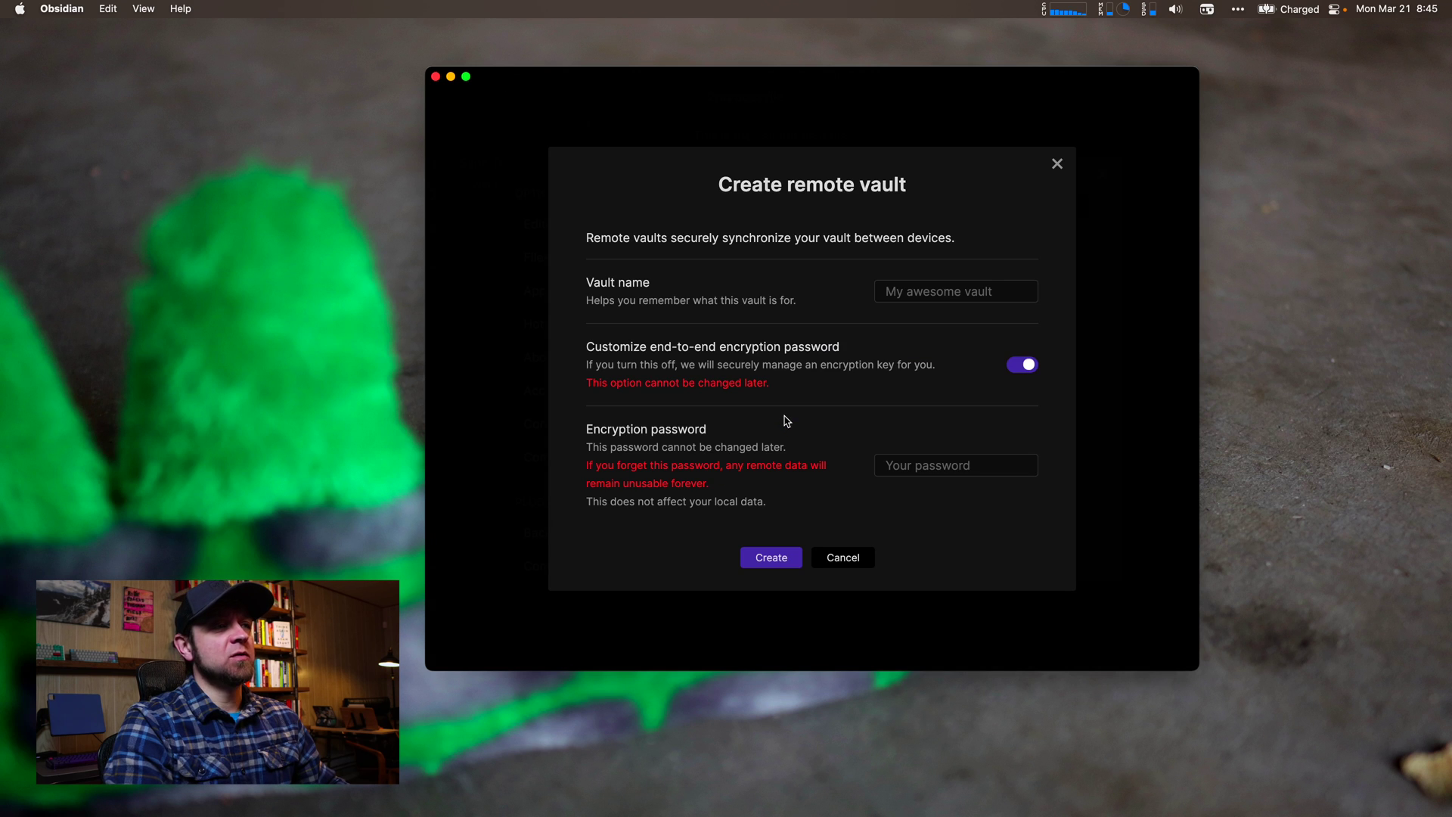
click(928, 294)
text(Sync Te)
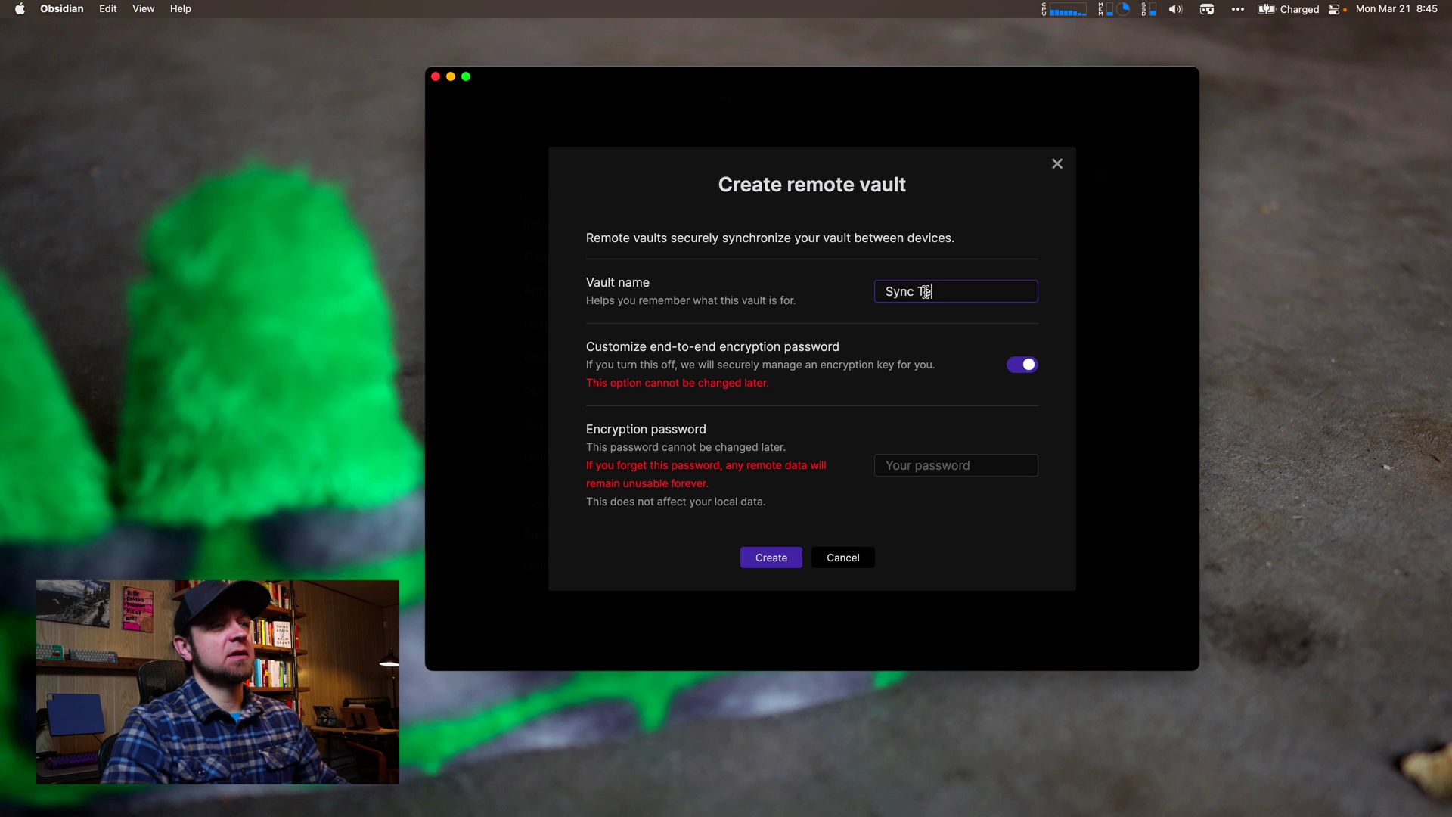
text(st)
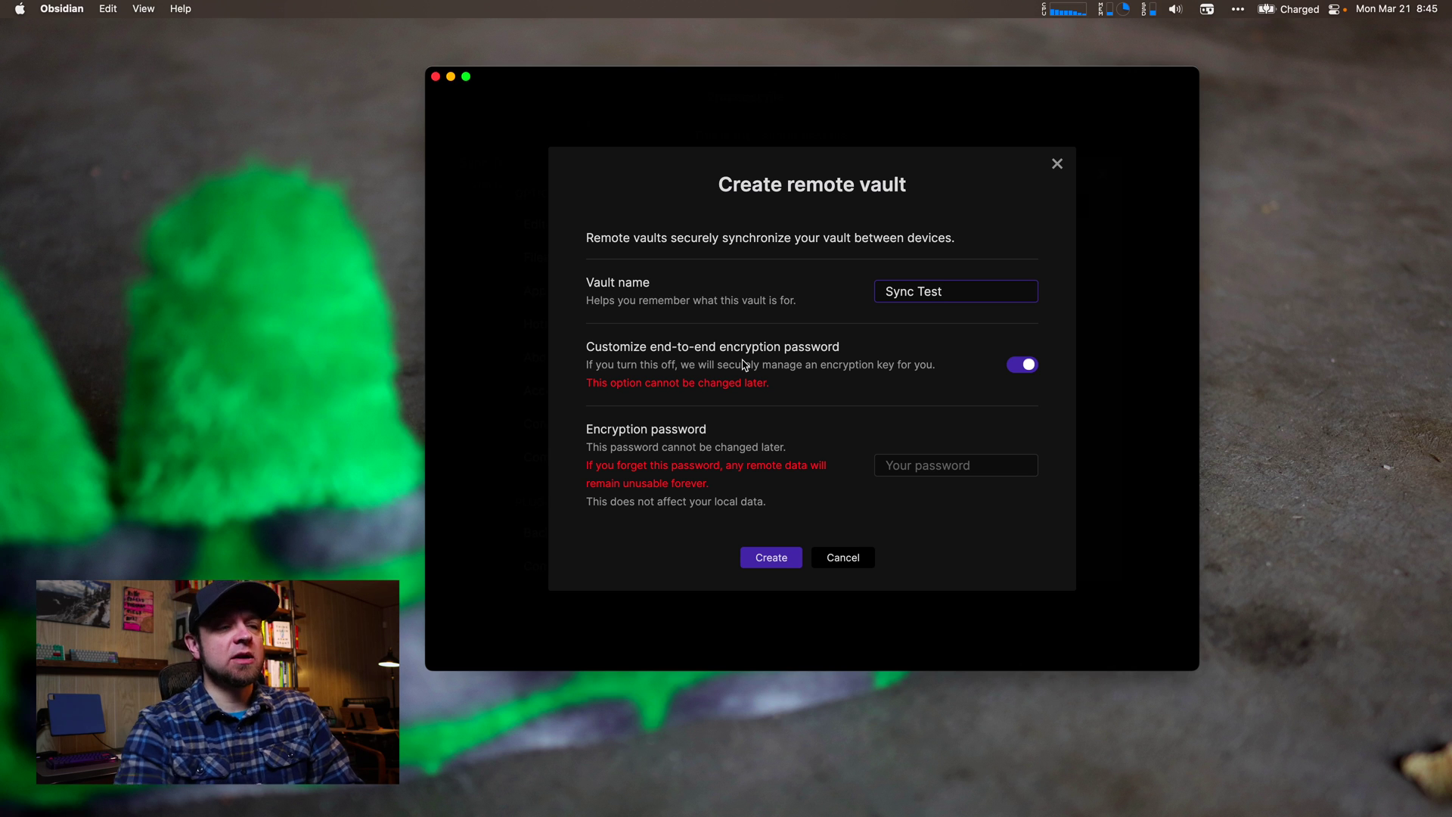
click(901, 462)
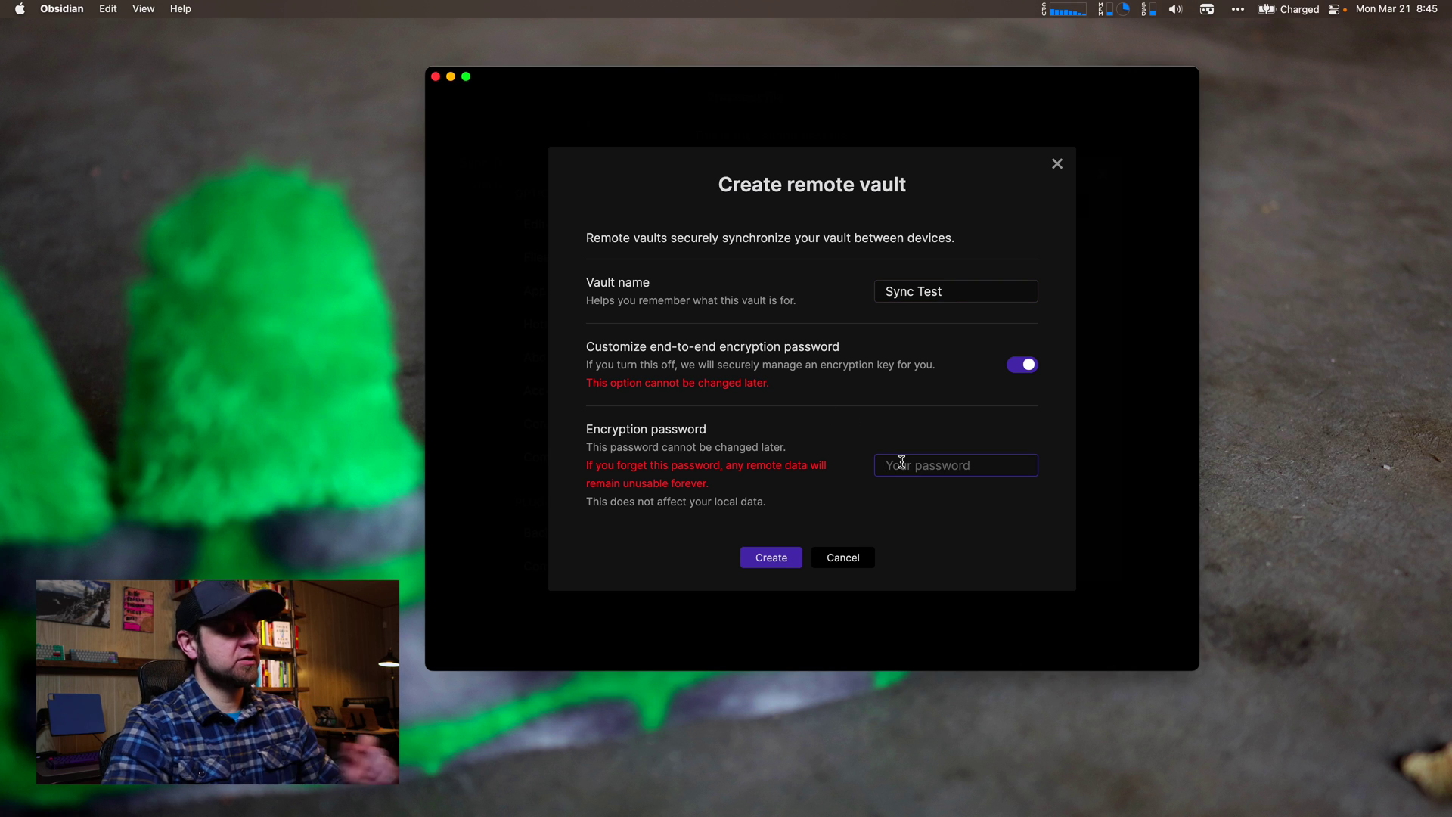
key(super+shift+space)
text(pas)
key(Escape)
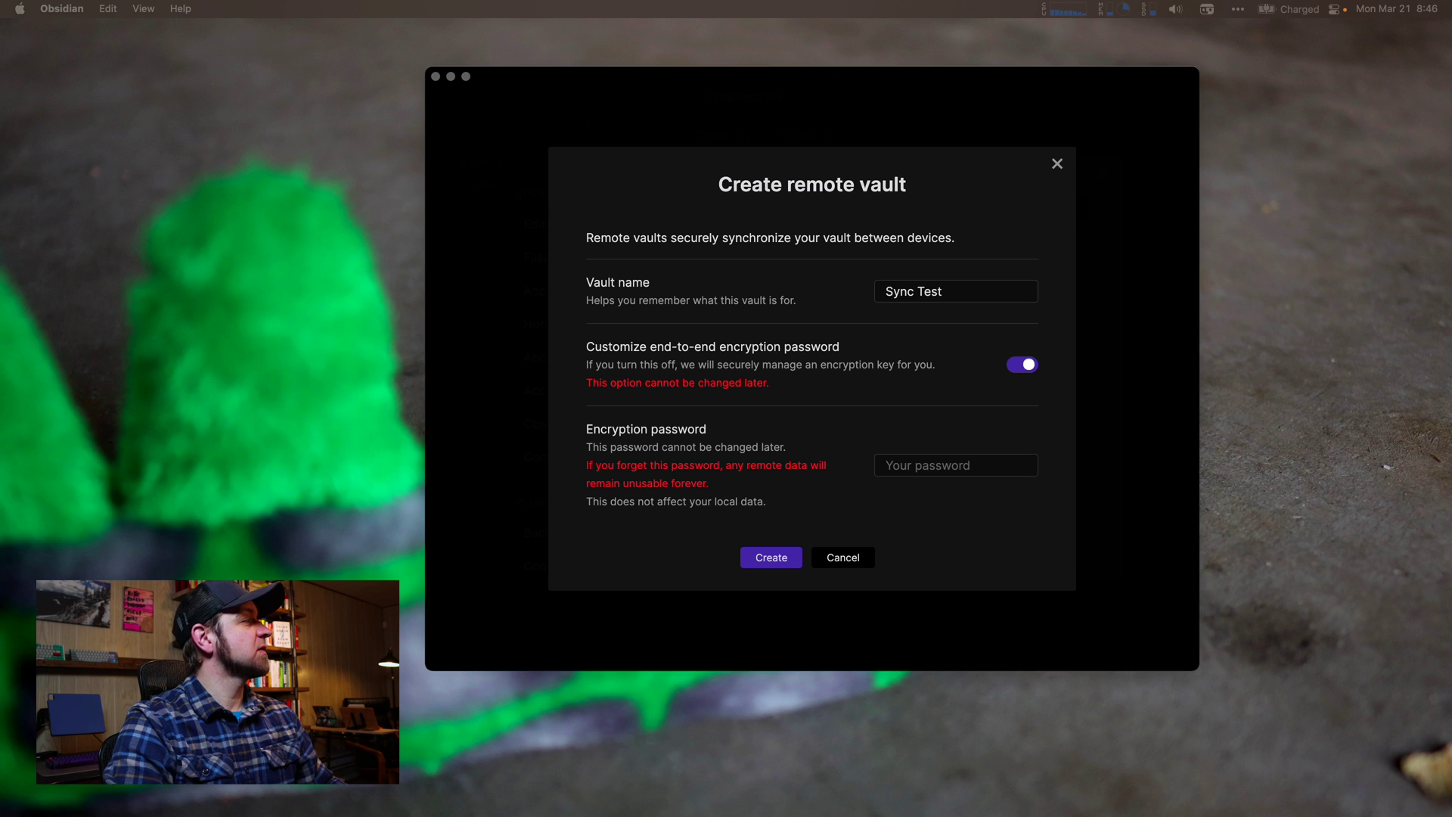
click(1011, 473)
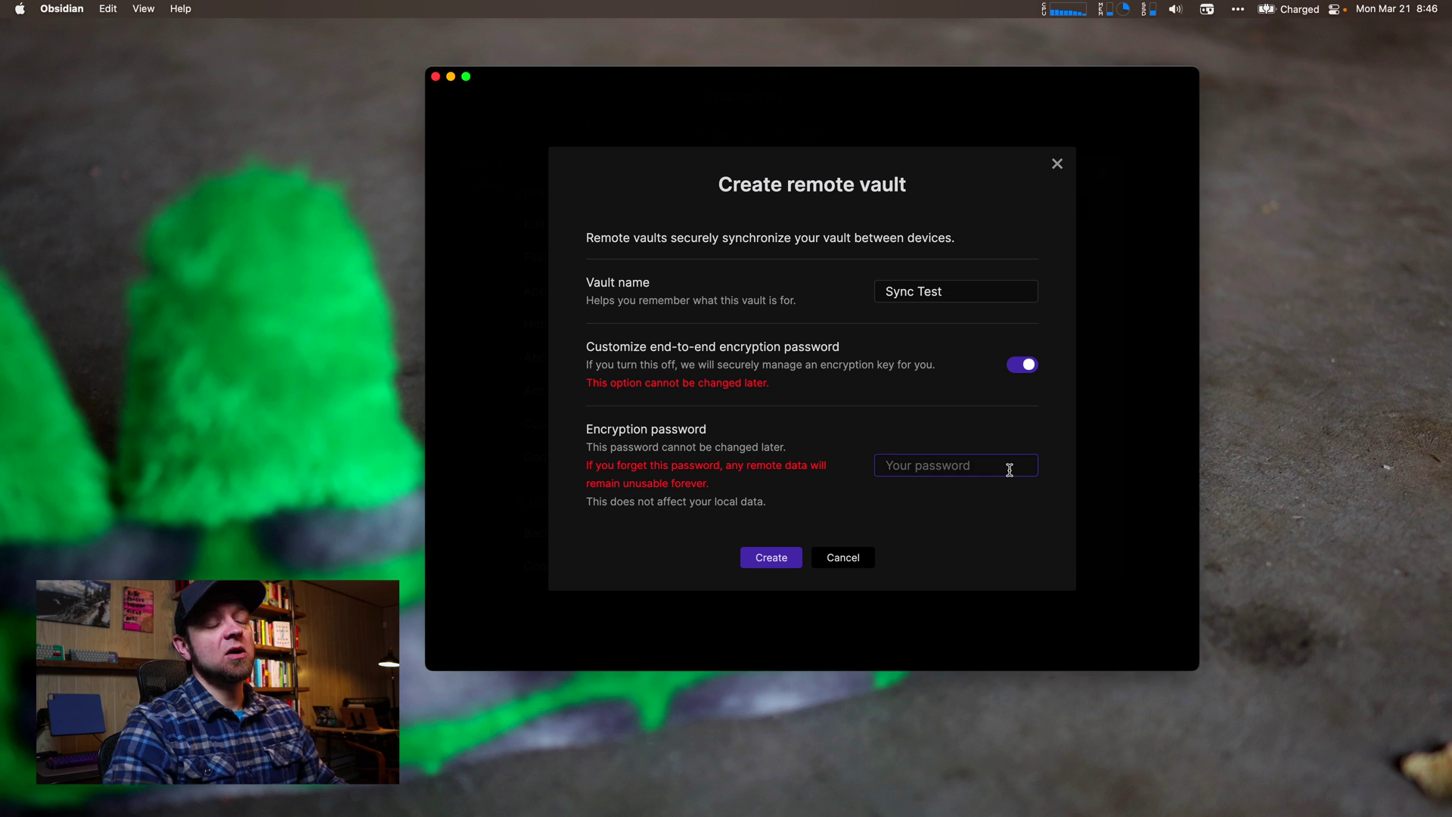
key(super+v)
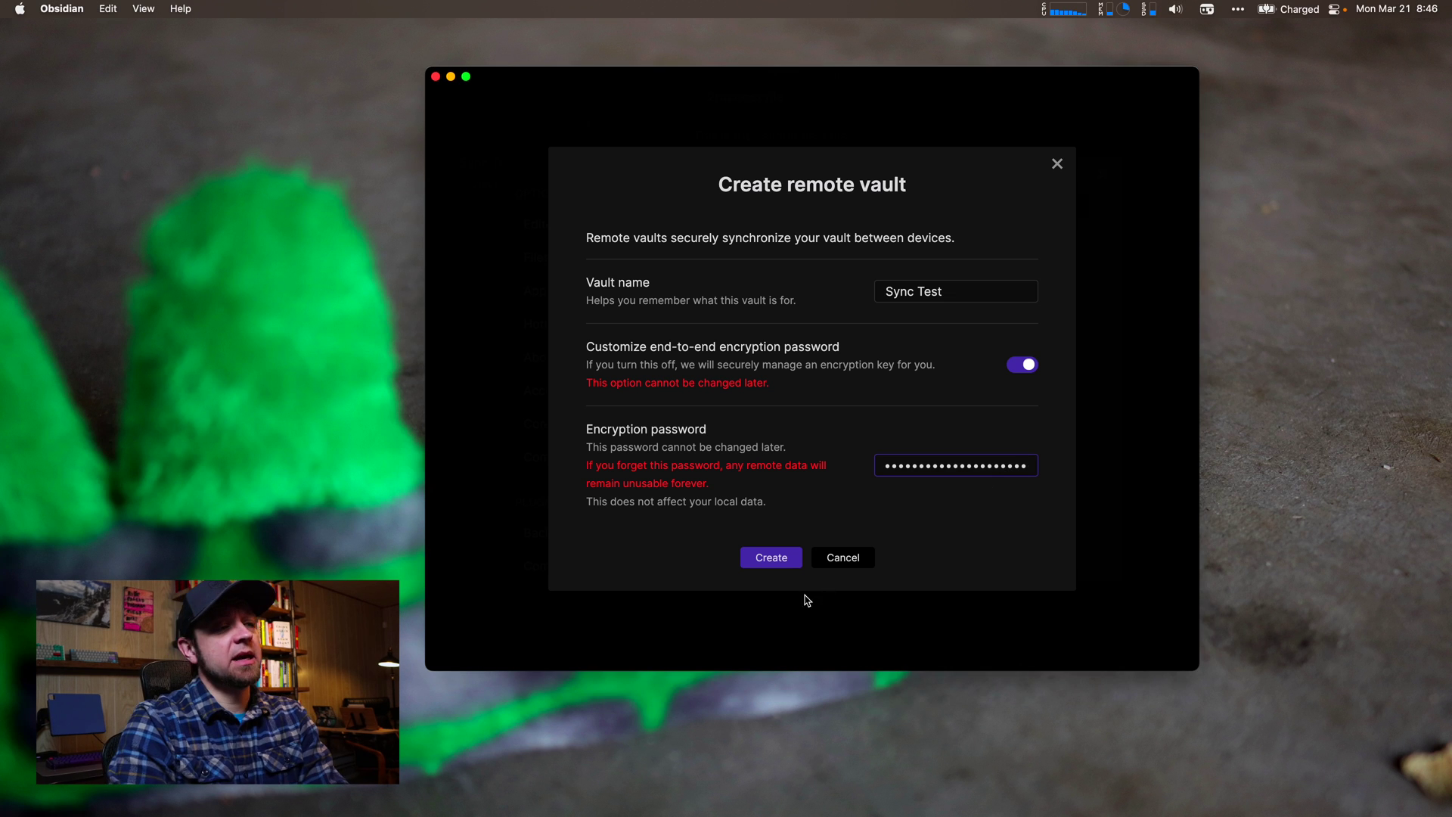
Step: Create the Sync Test remote vault, connect with merge, and unlock it using the encryption password
click(771, 558)
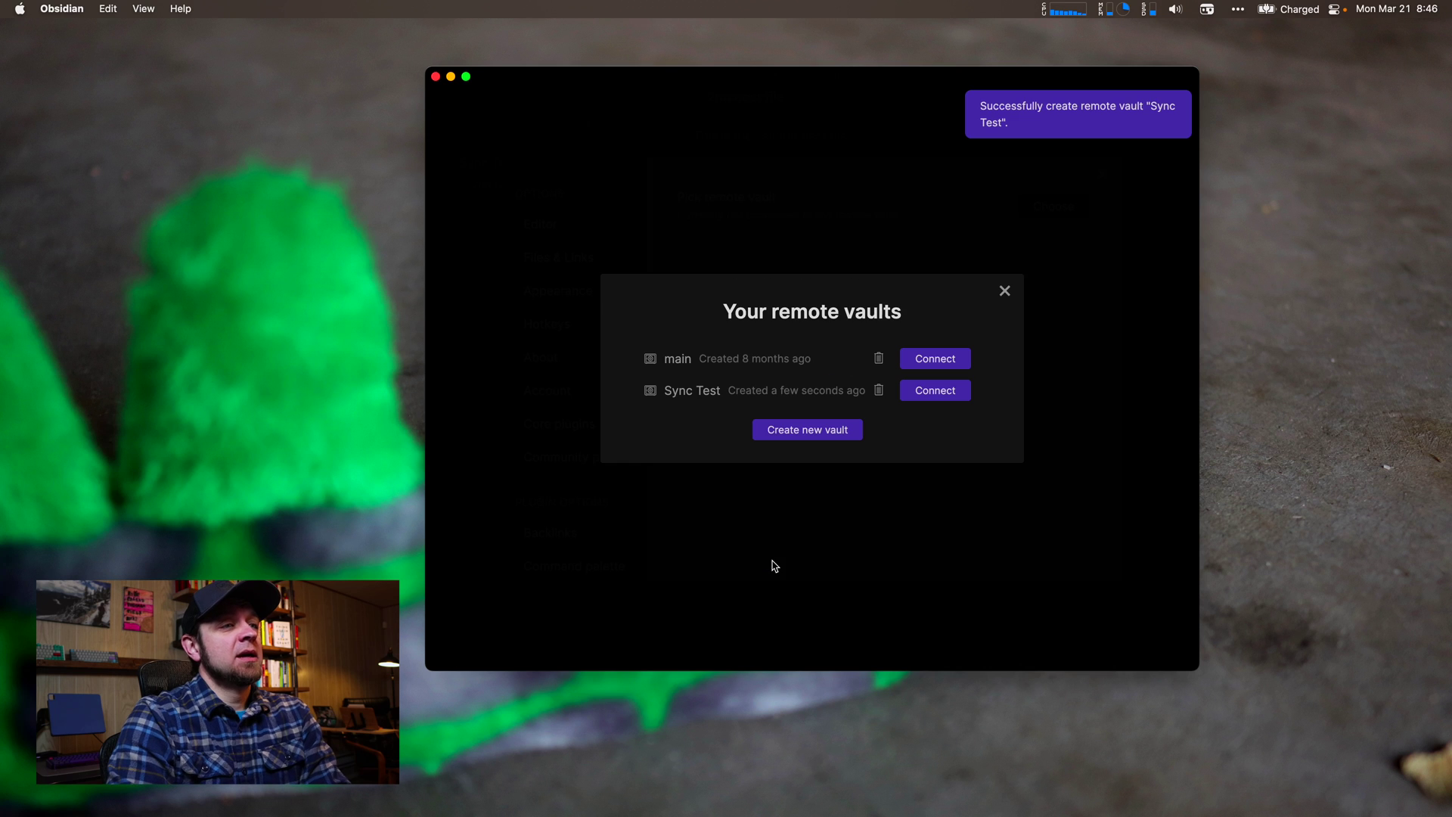
click(933, 393)
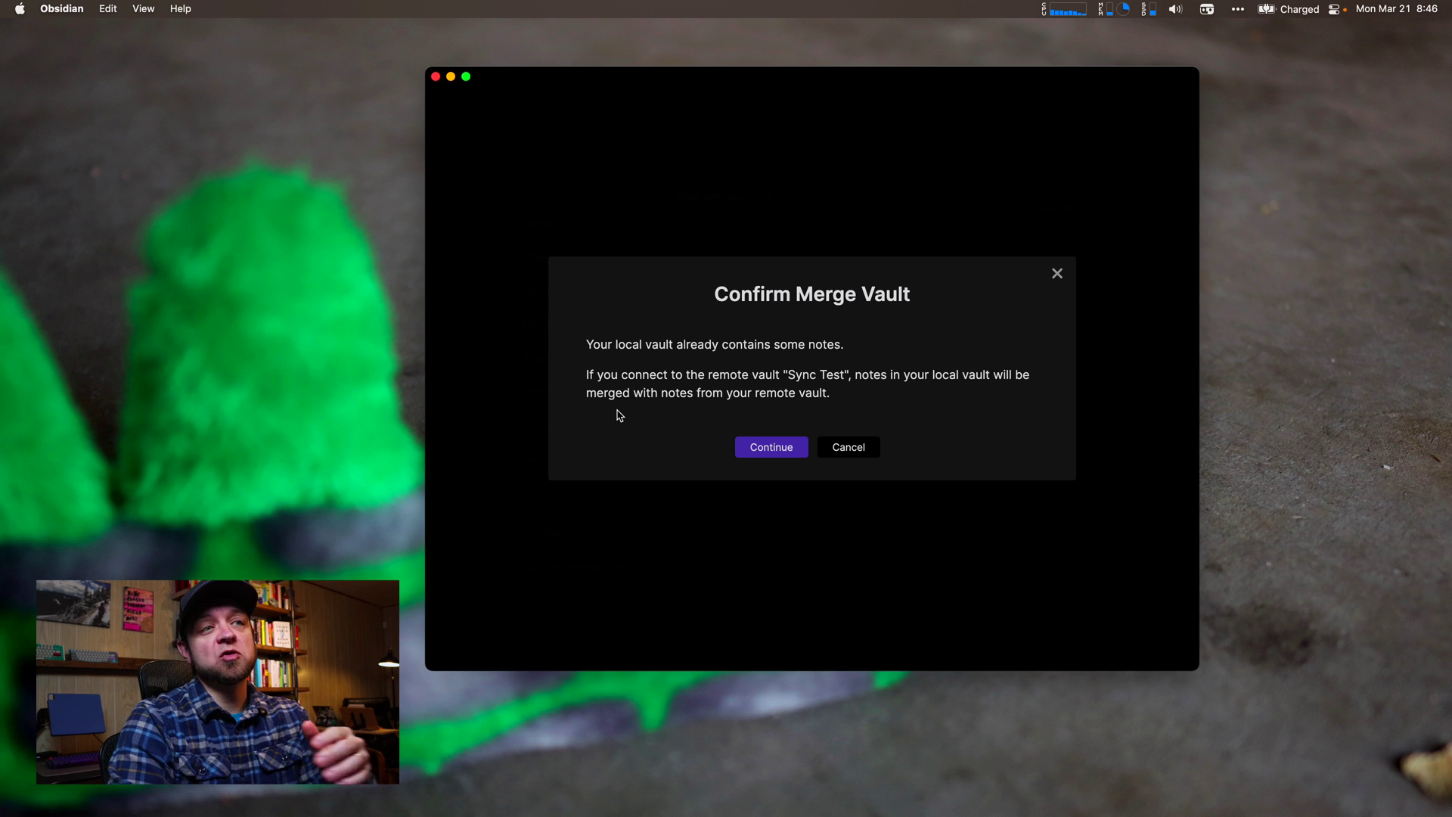
click(764, 446)
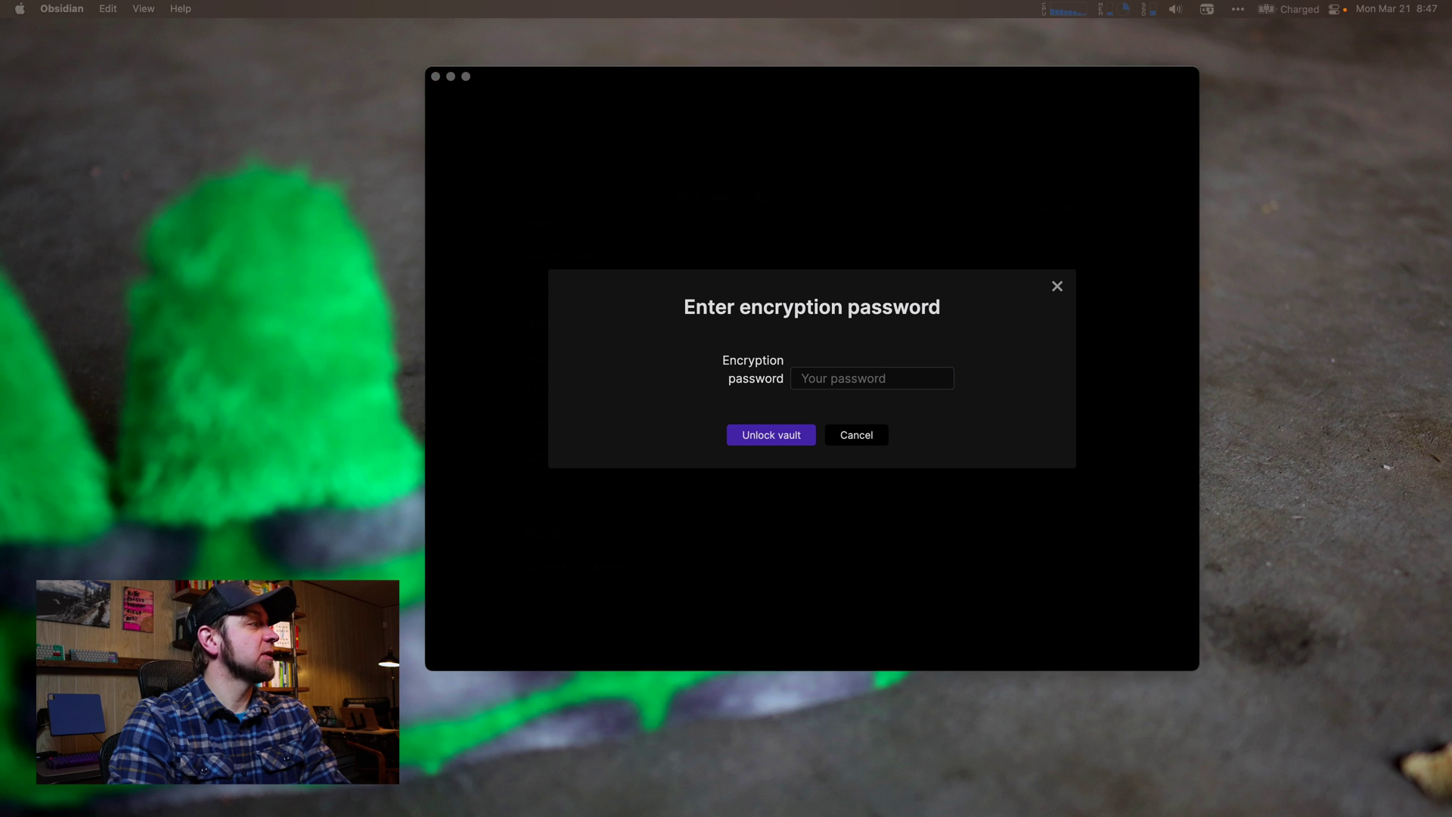
click(945, 386)
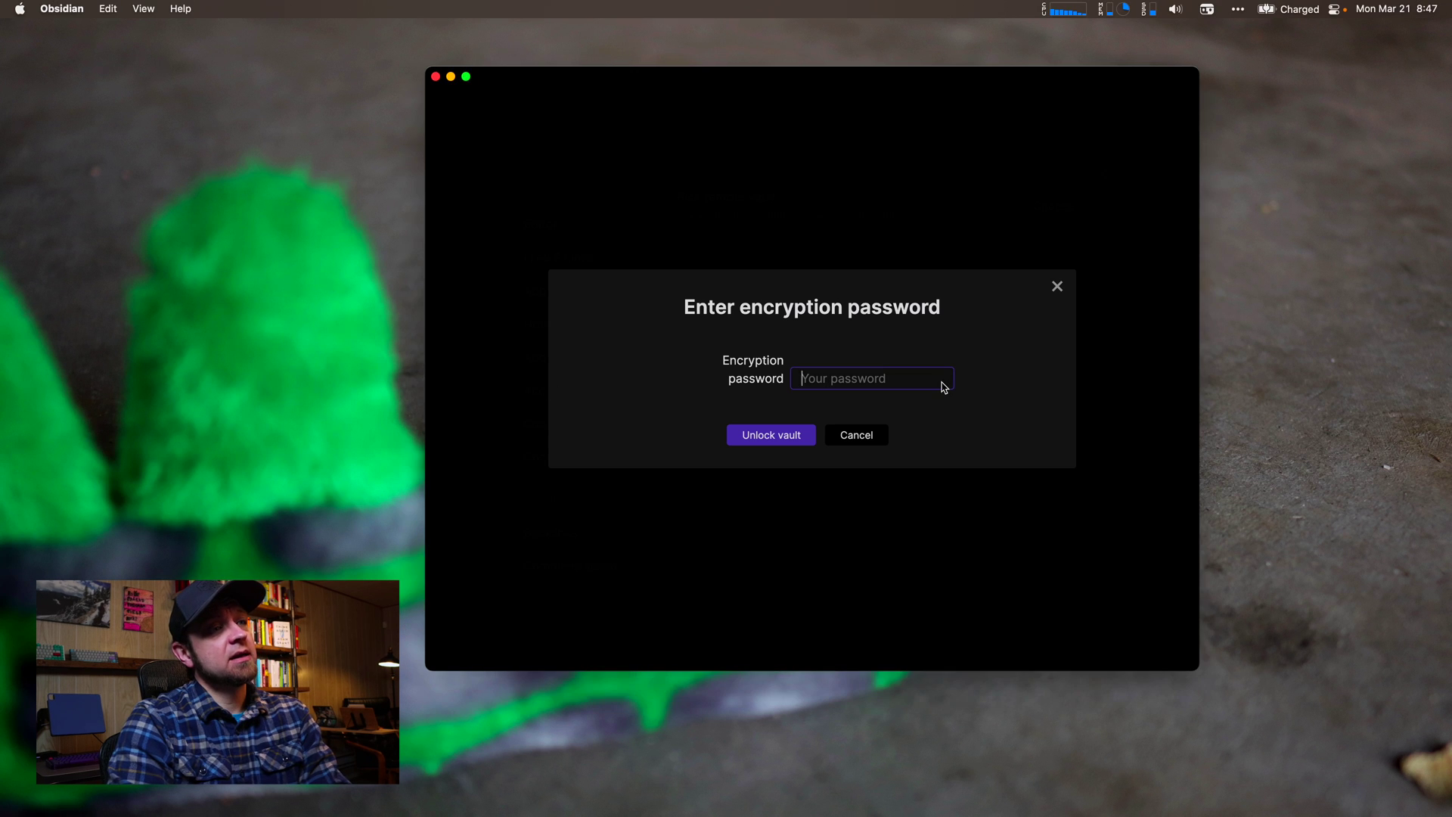
key(super+v)
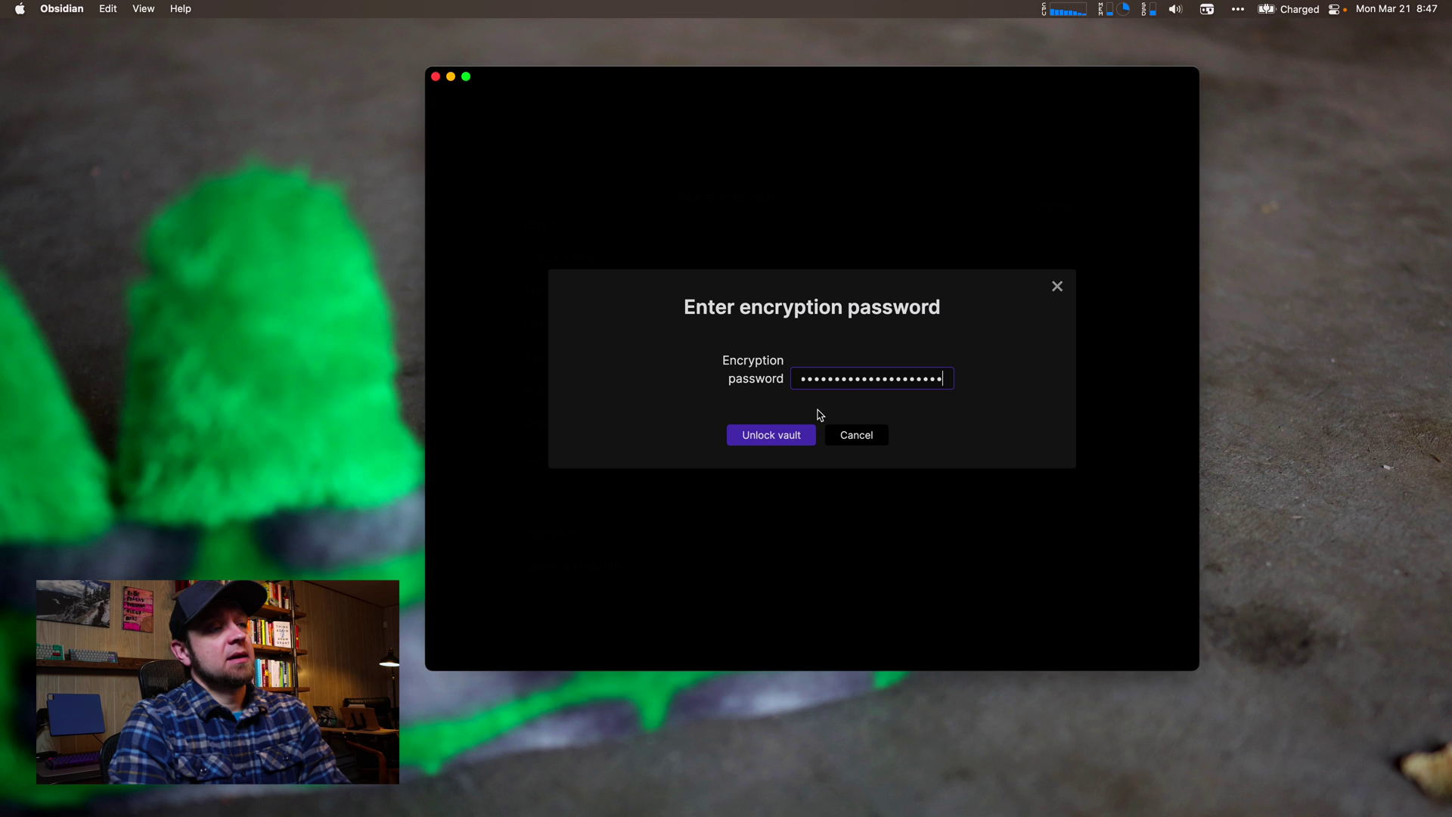
click(772, 436)
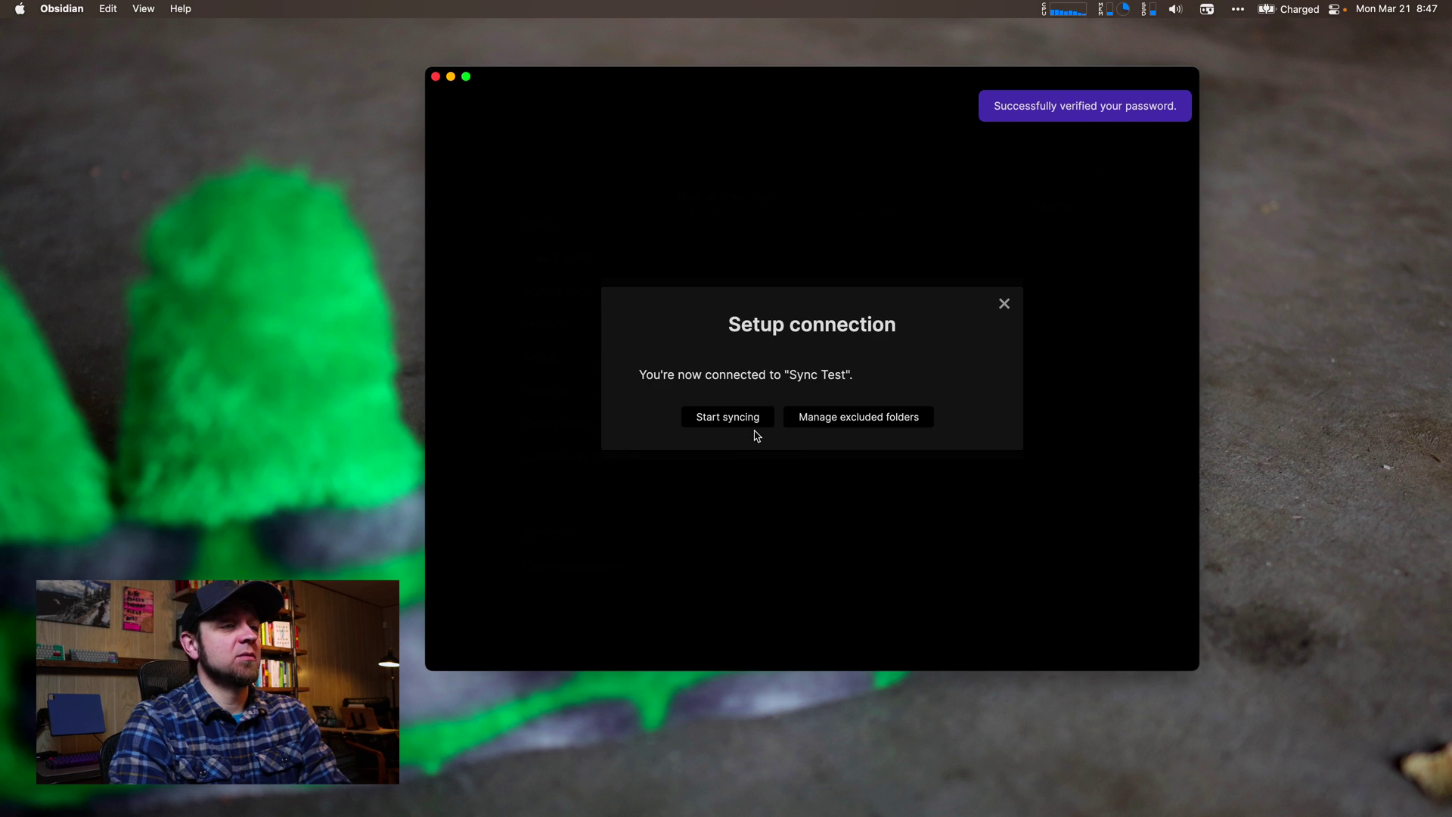
Step: Start syncing, close both remote vault lists, and scroll down to the Sync settings page
click(754, 422)
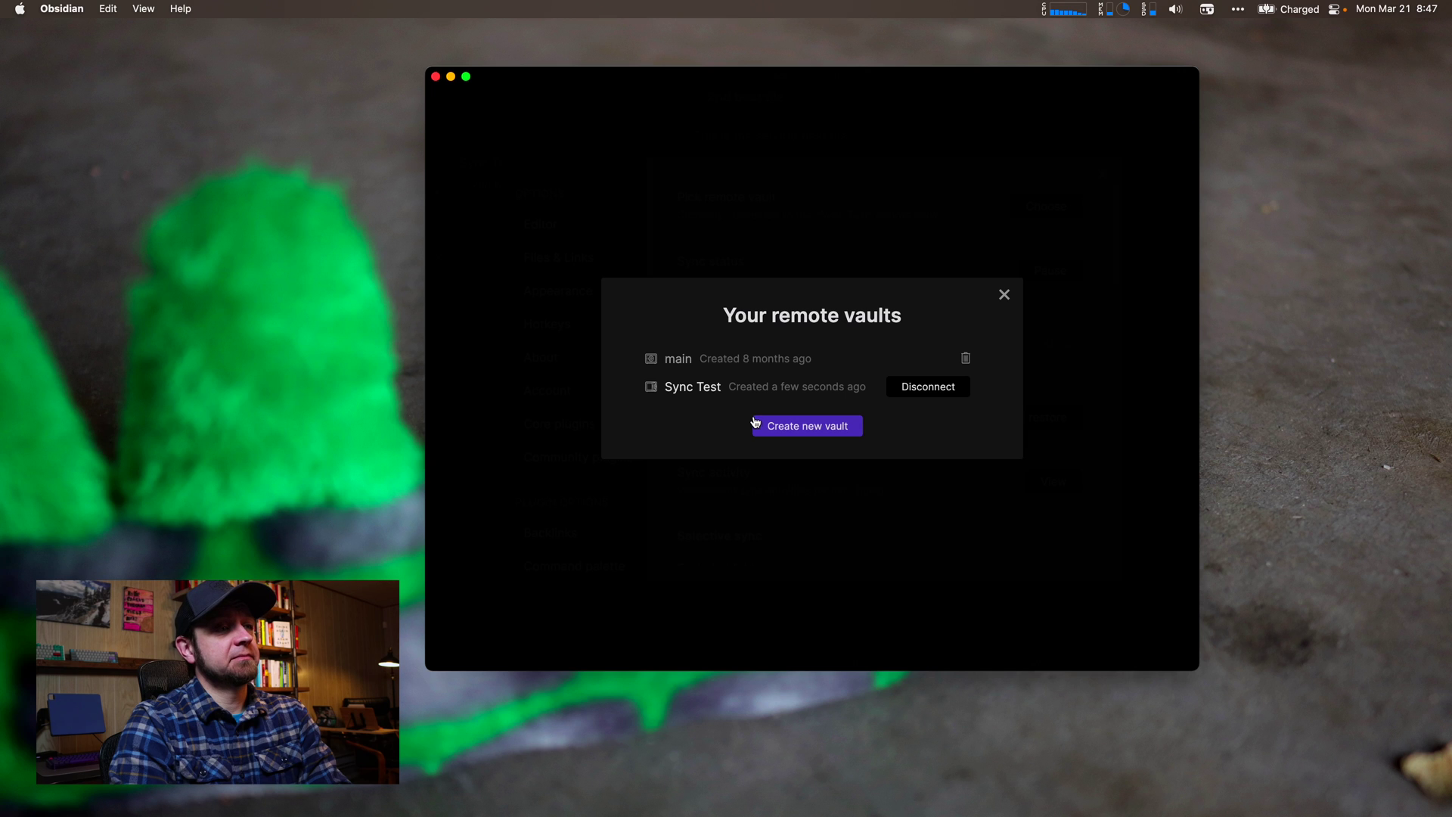
click(1004, 294)
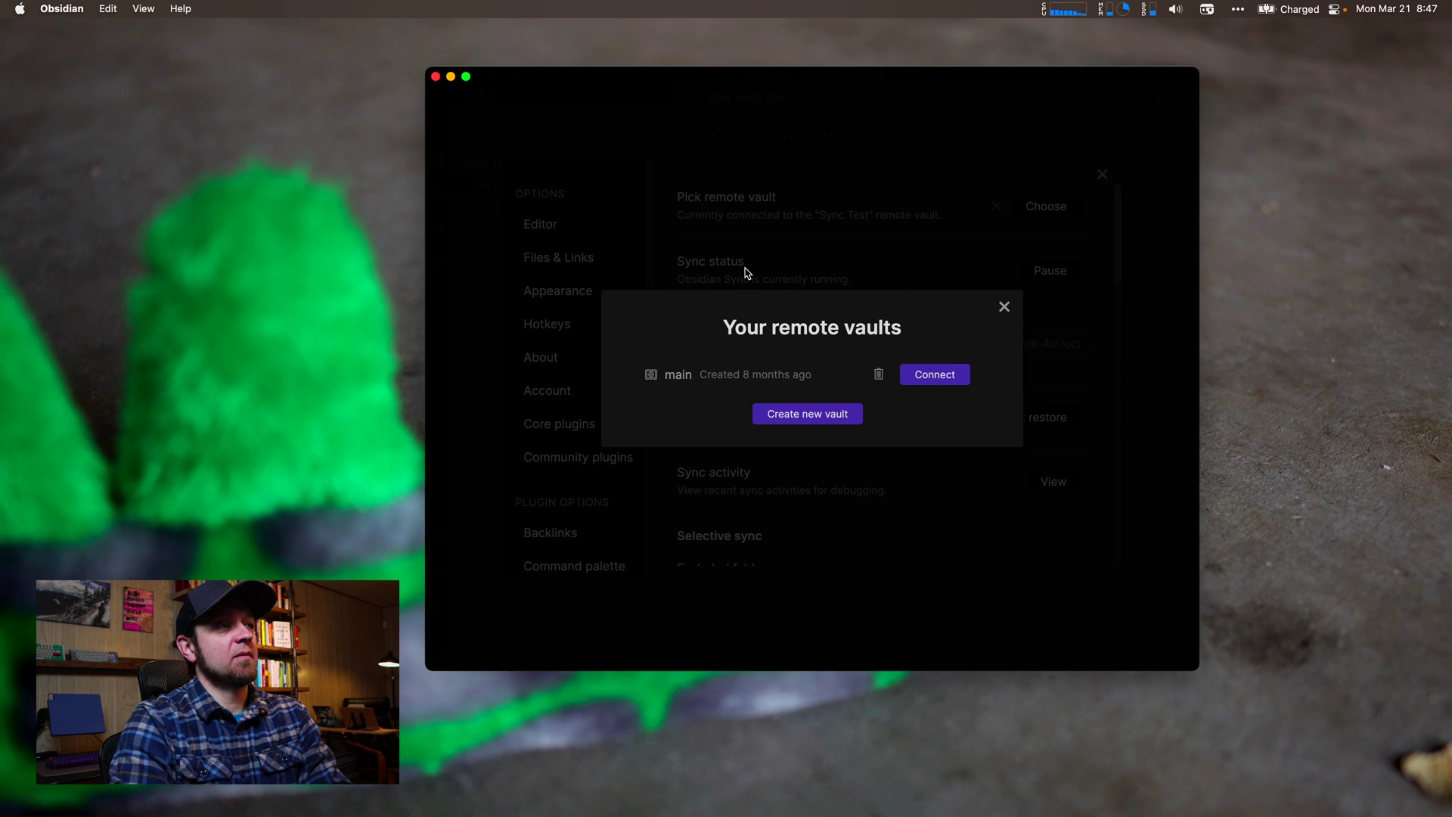
click(1006, 304)
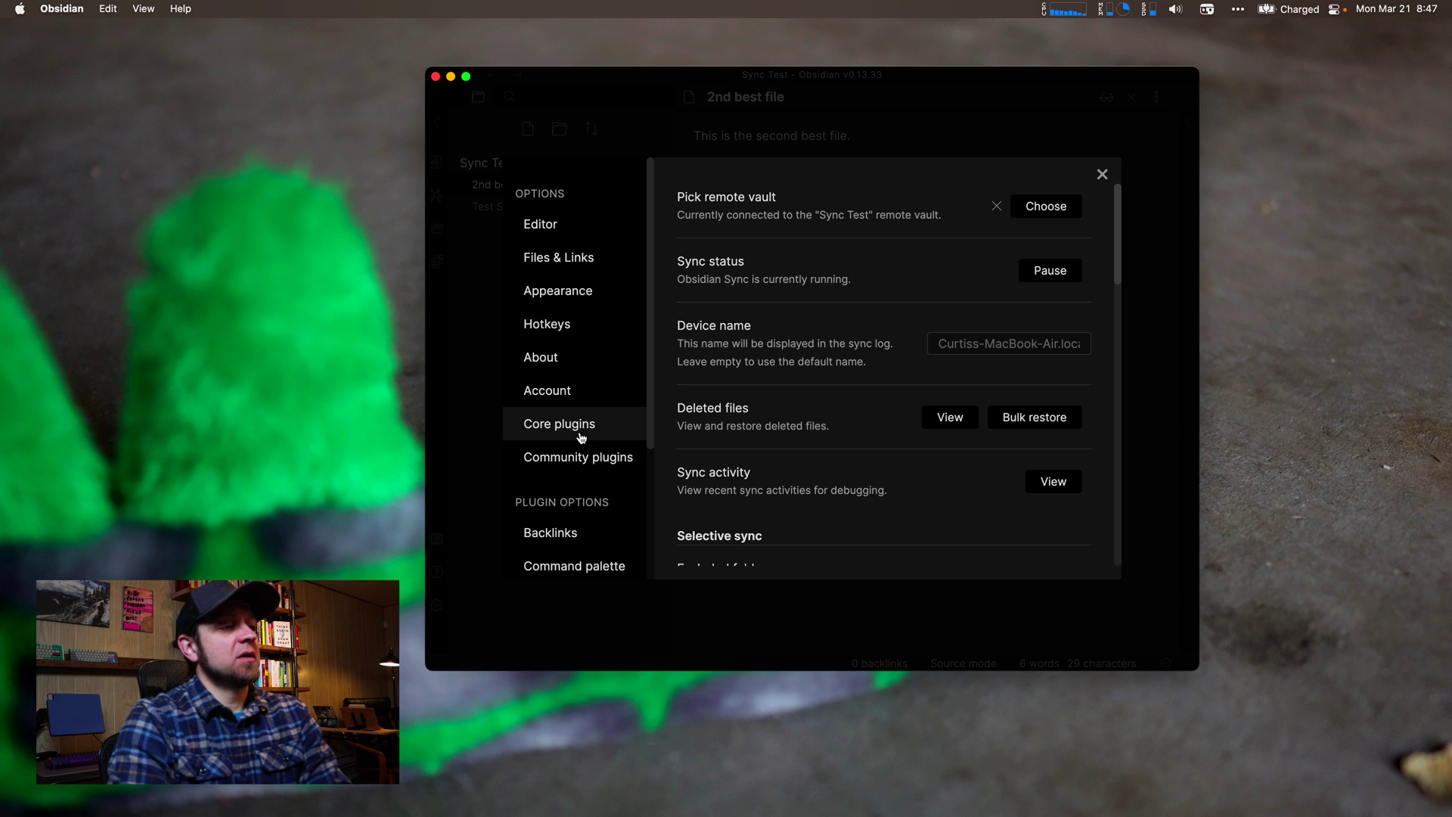
scroll(581, 438, down, 5)
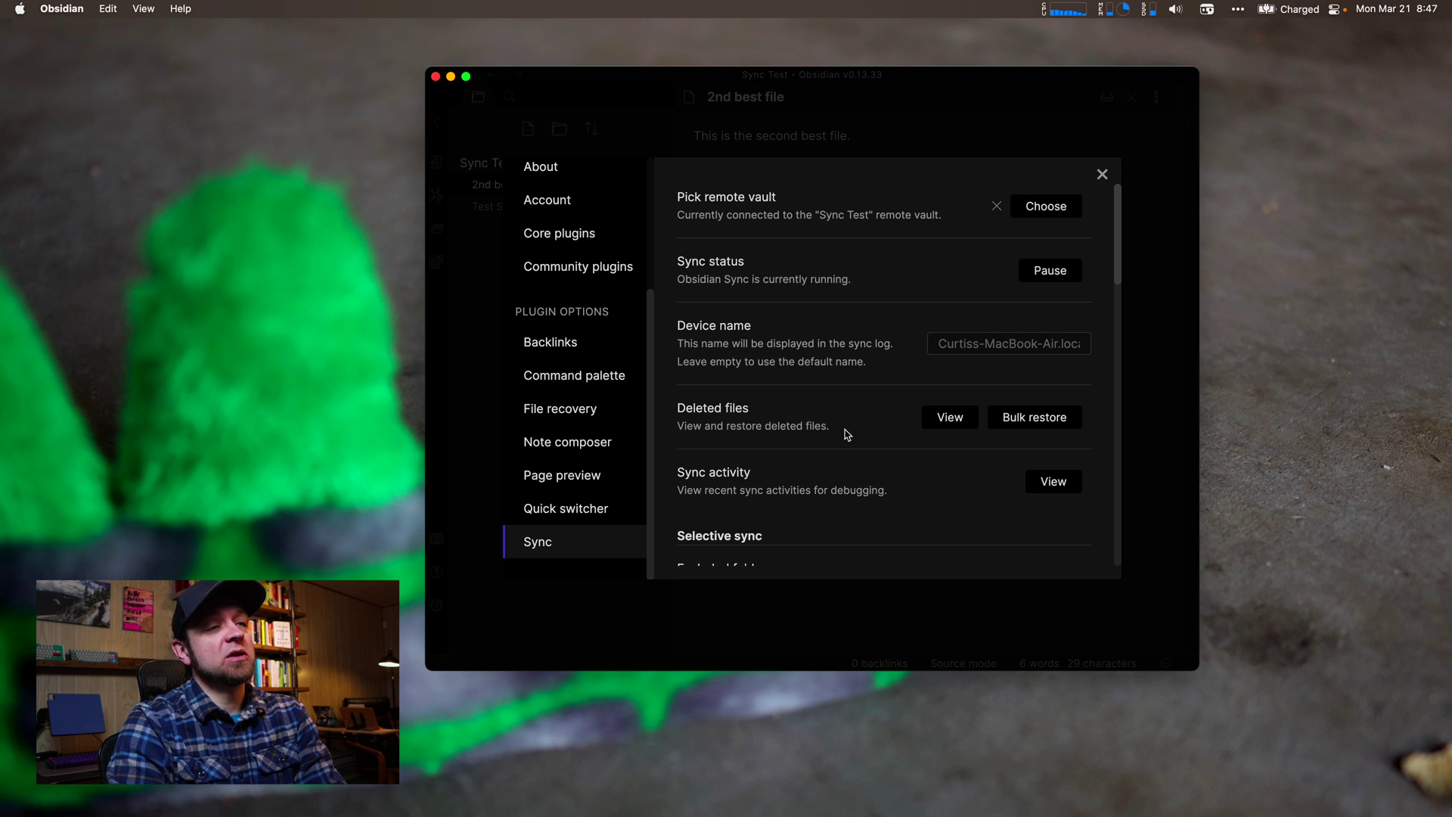
click(959, 428)
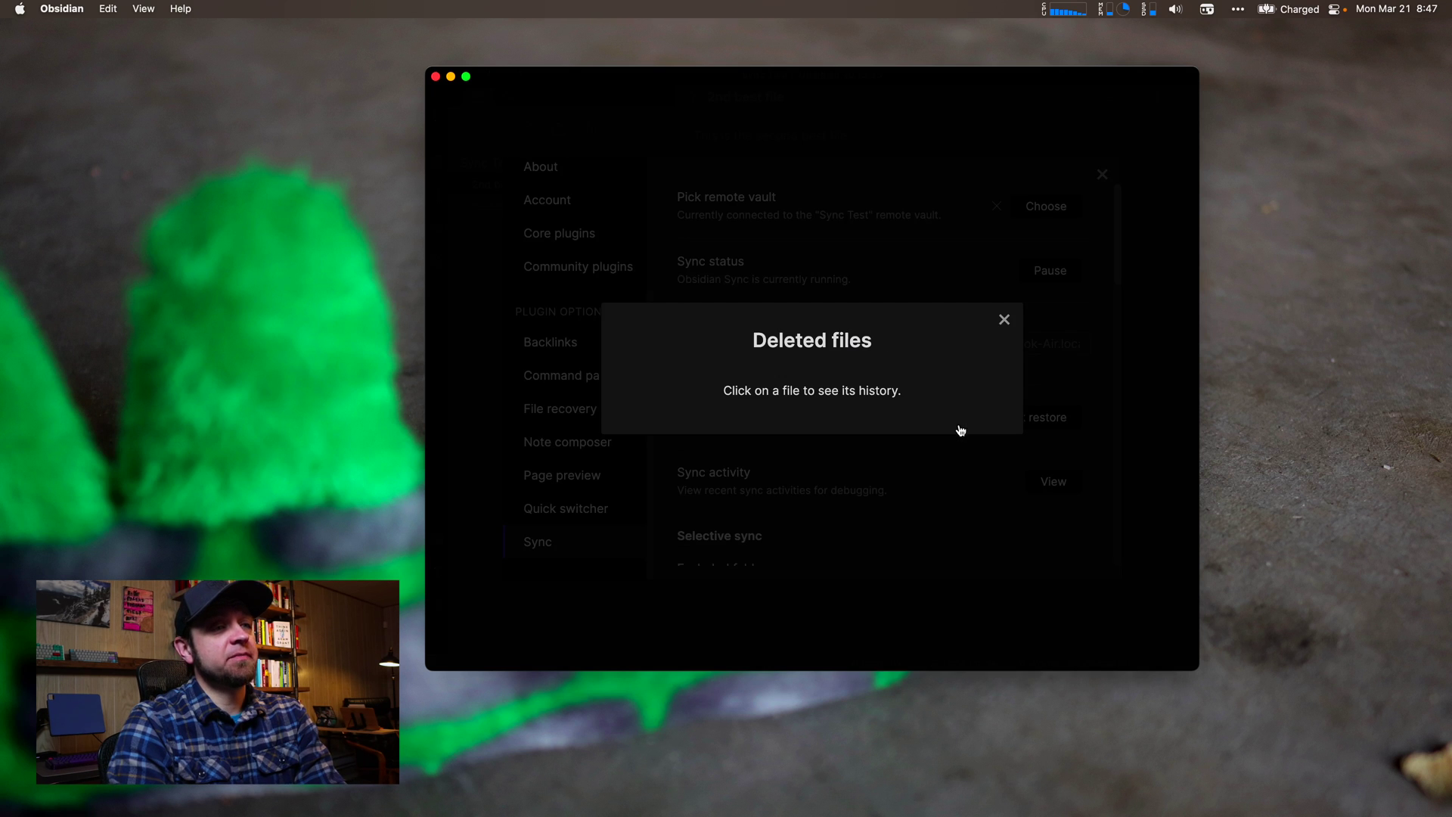
click(1003, 320)
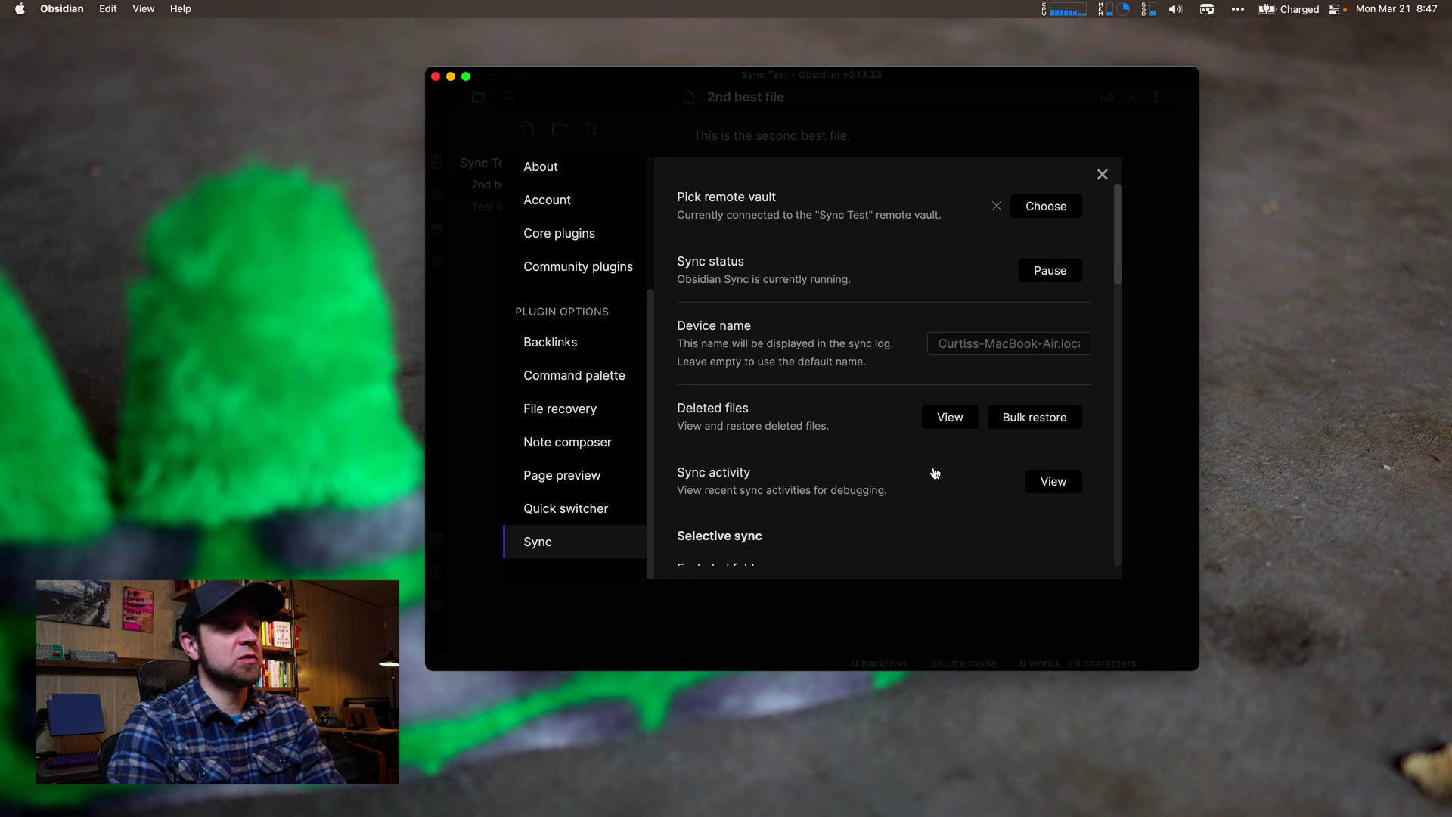
scroll(938, 470, down, 1)
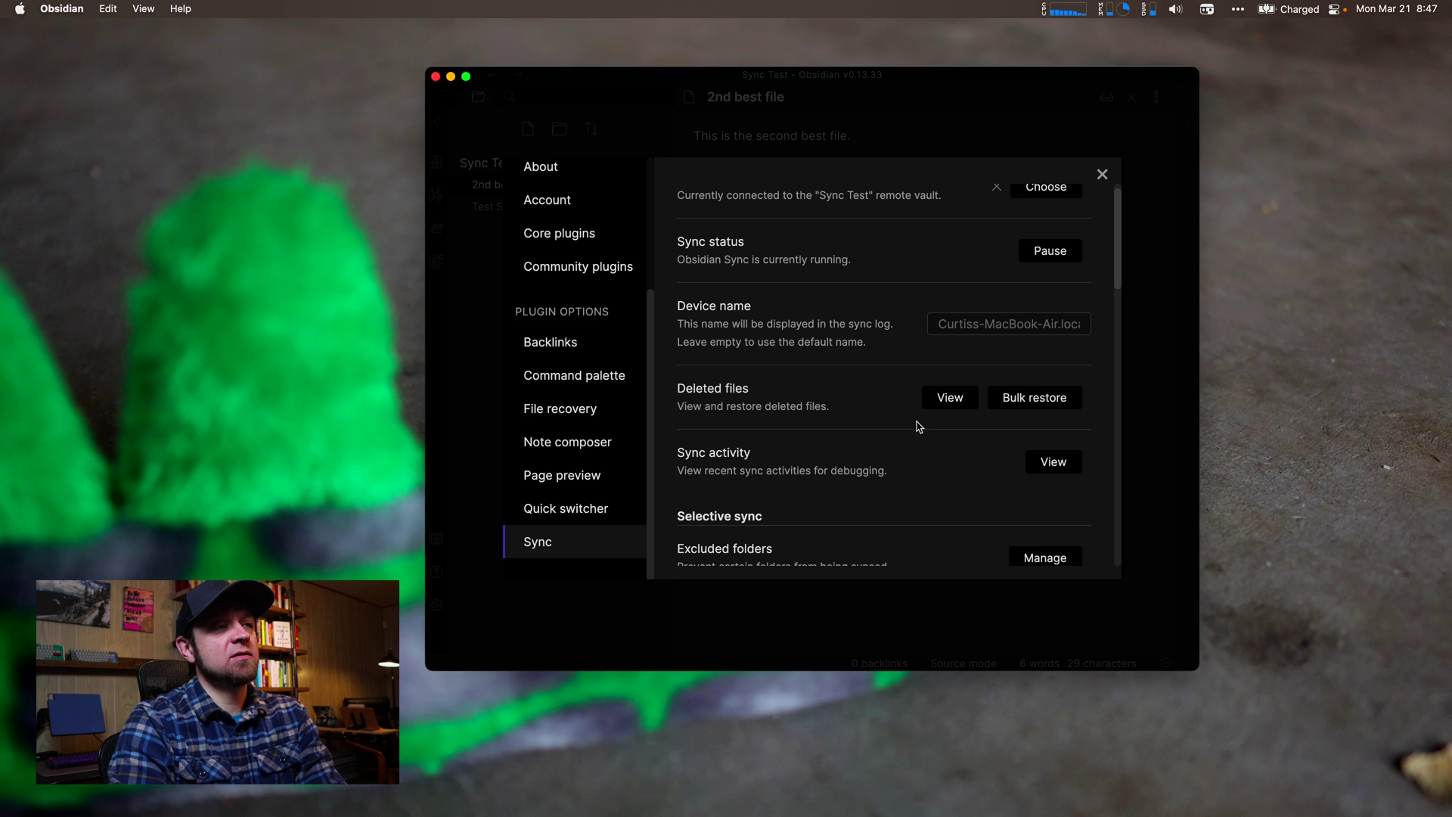
scroll(818, 415, down, 3)
scroll(818, 415, down, 7)
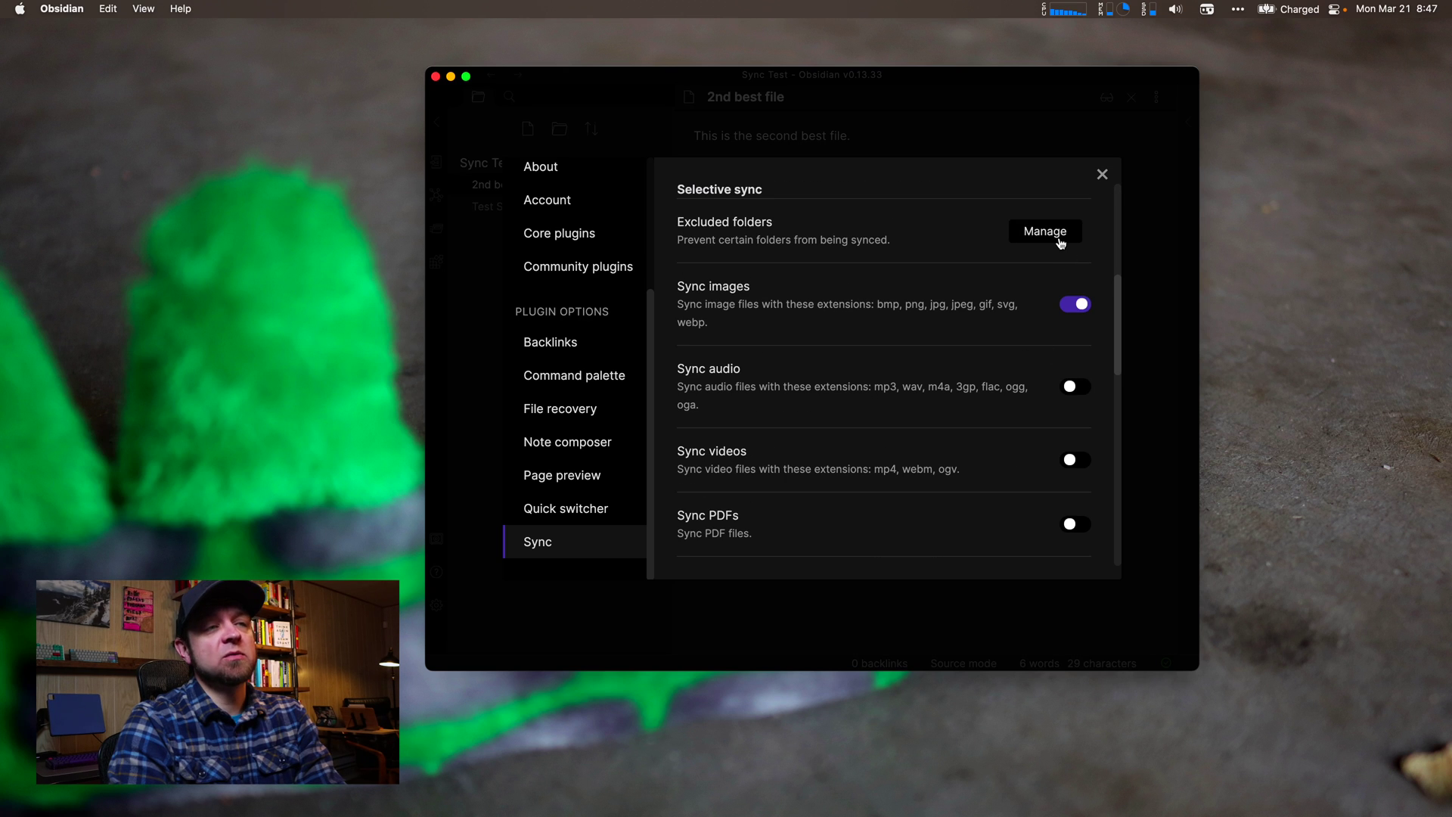
click(1055, 235)
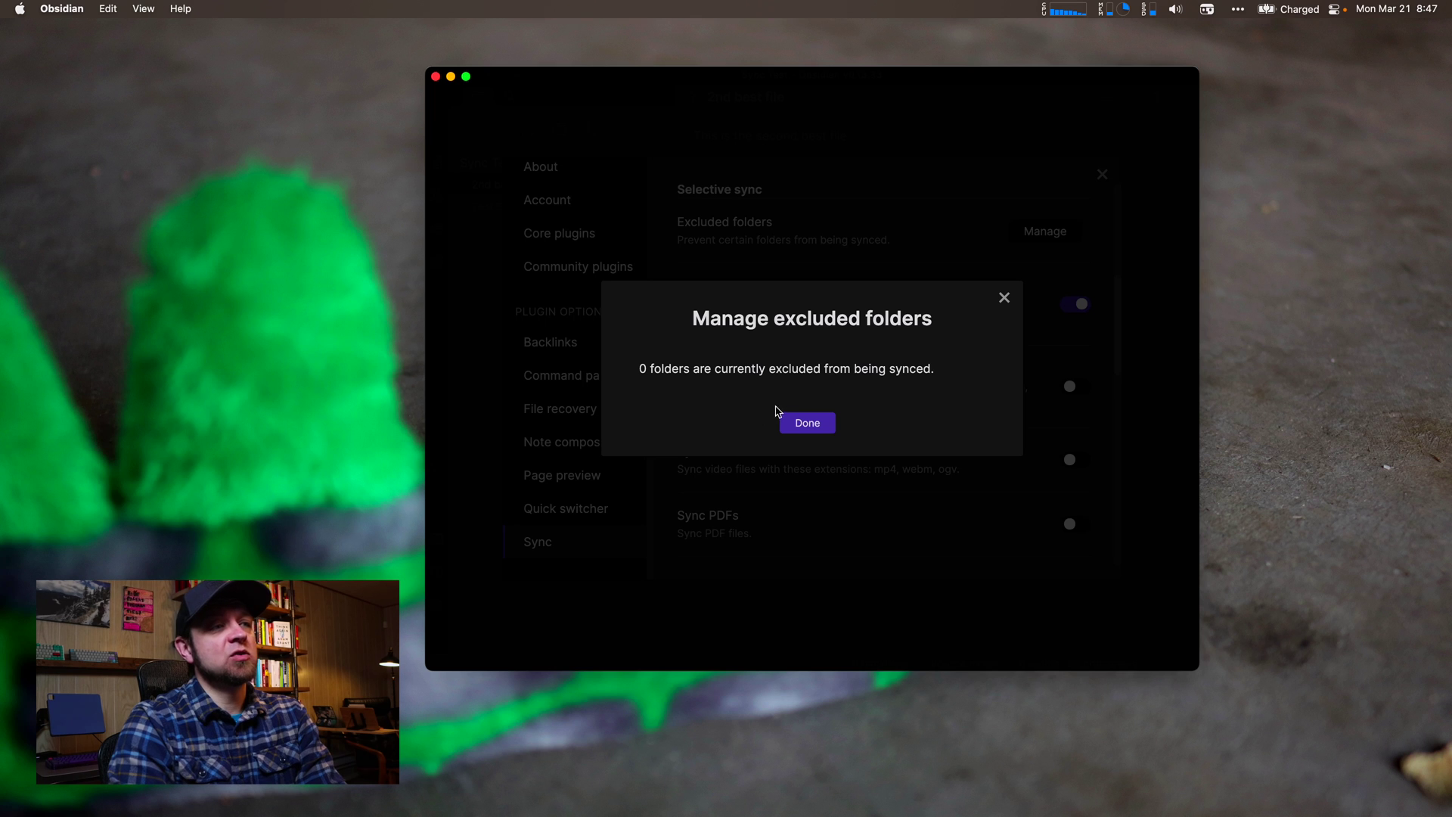
click(806, 422)
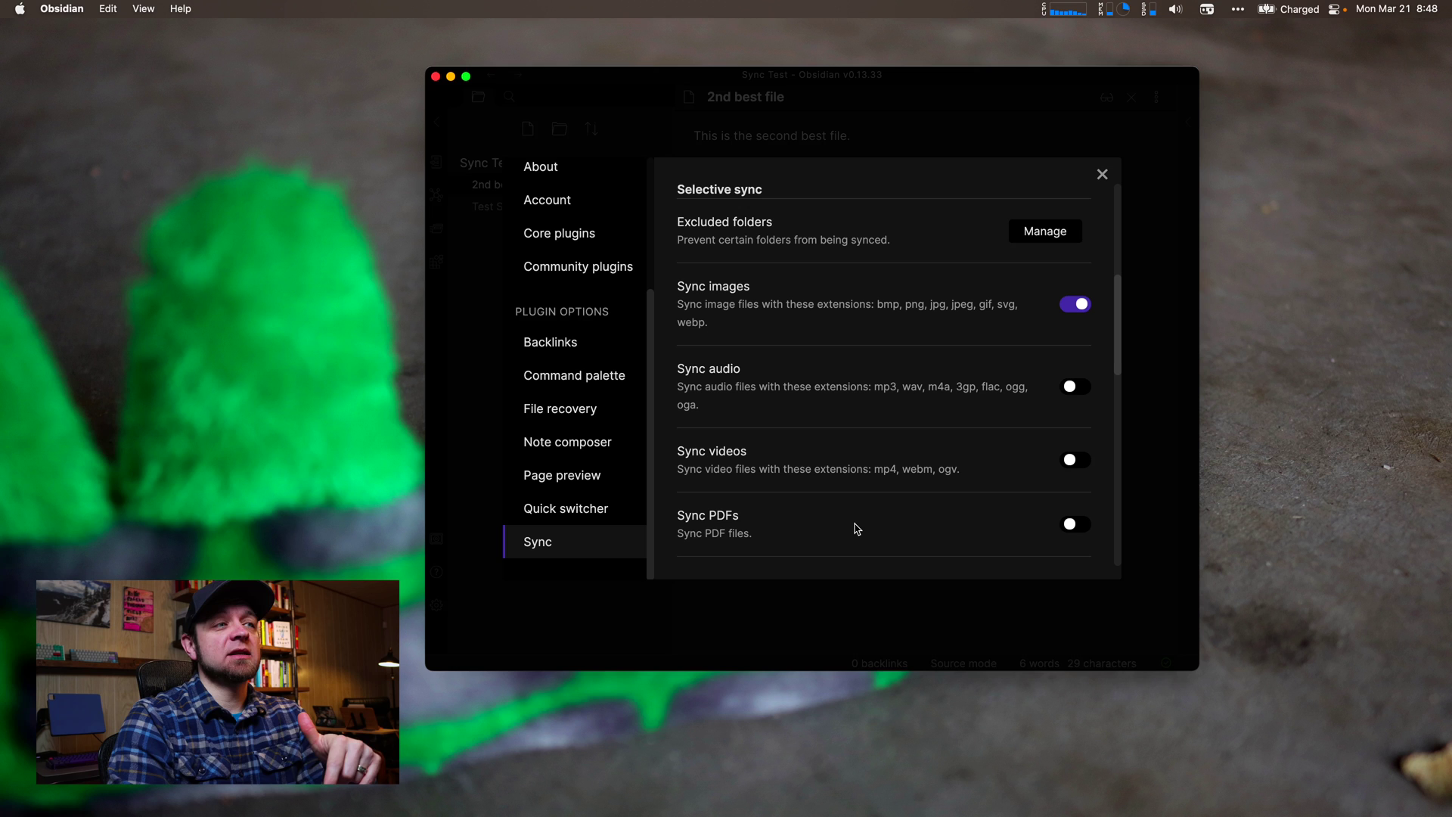
scroll(857, 521, down, 5)
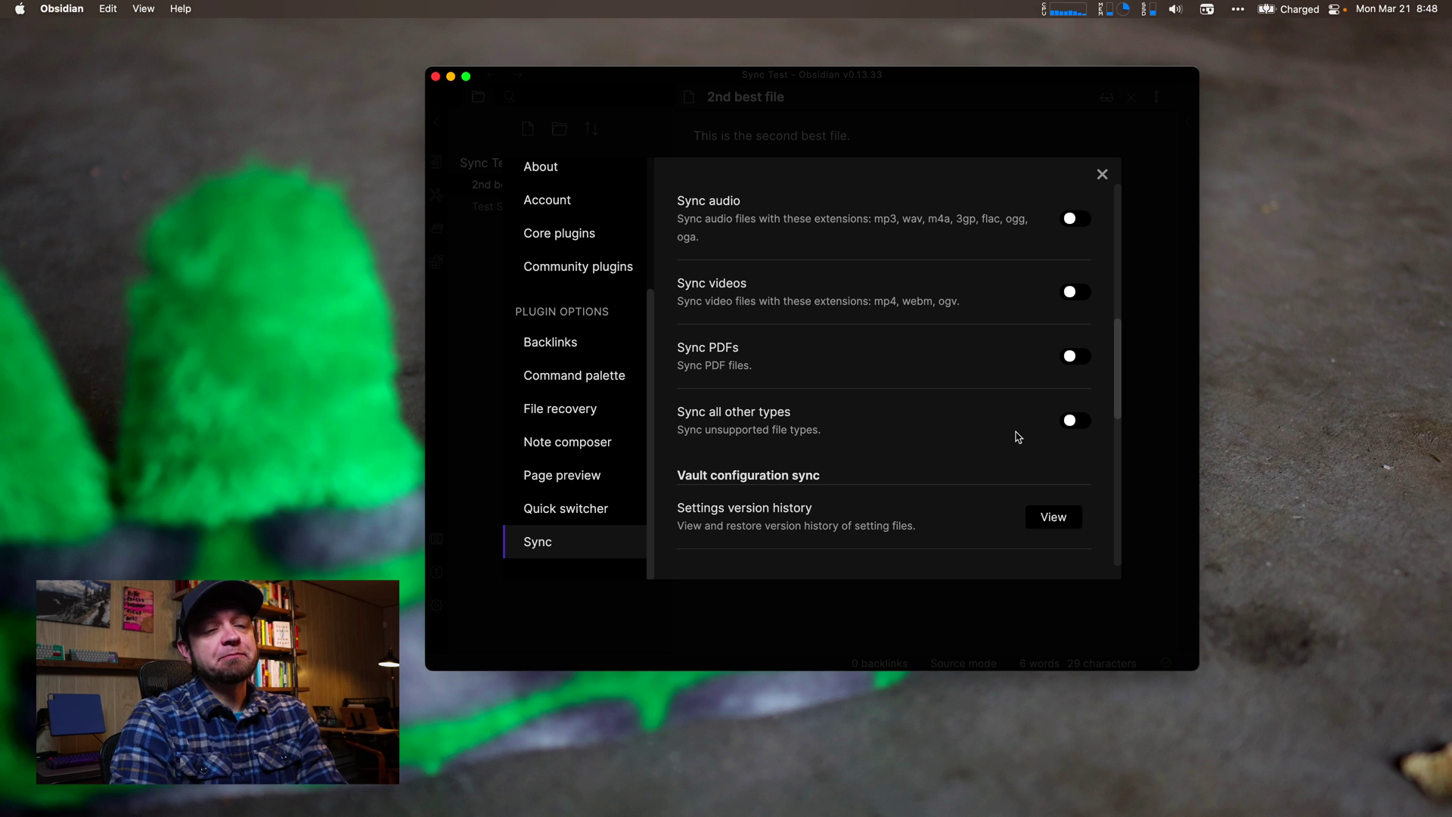
scroll(1016, 436, down, 3)
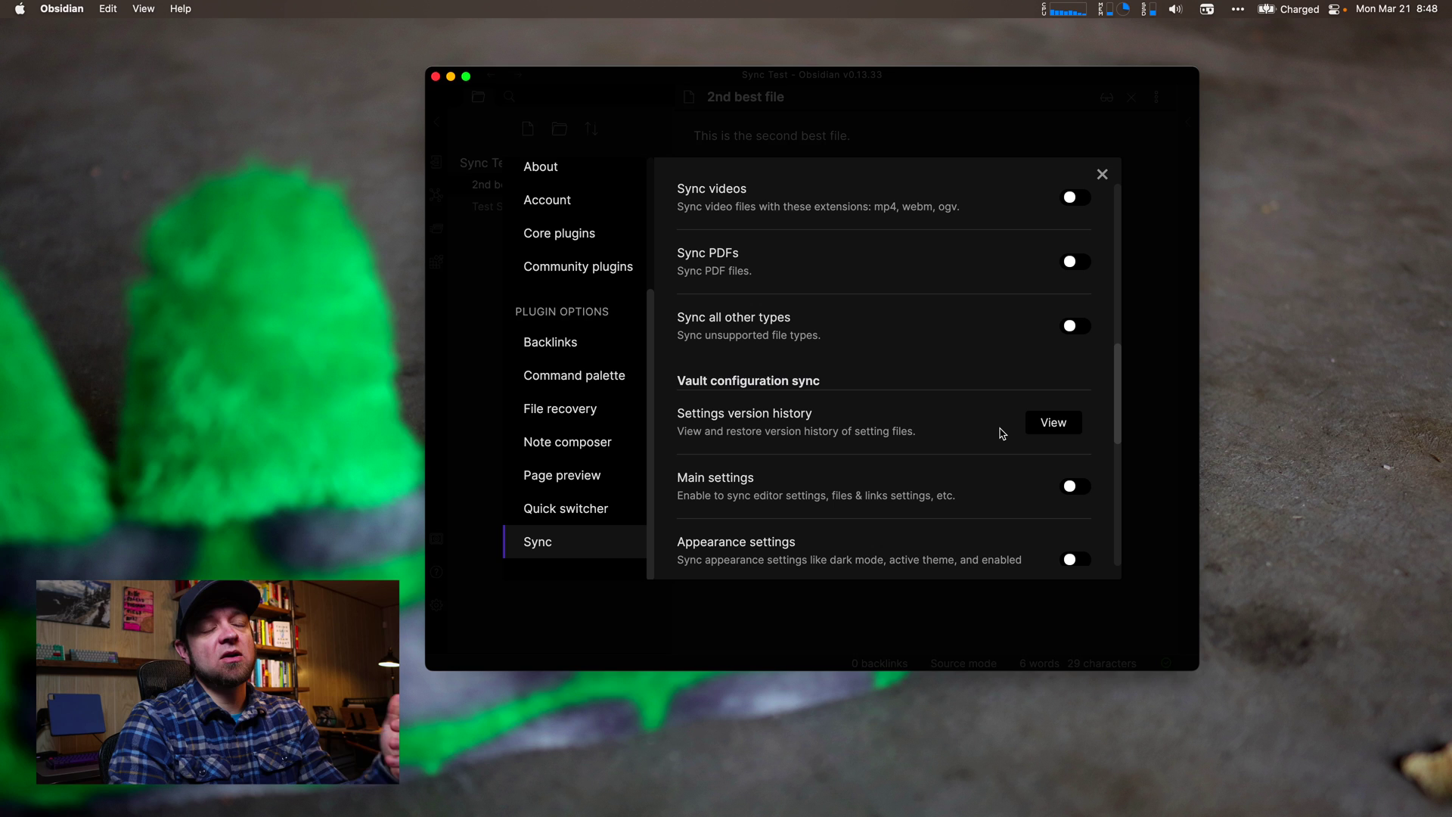
Step: Turn on syncing of main settings and appearance settings
scroll(1001, 434, down, 2)
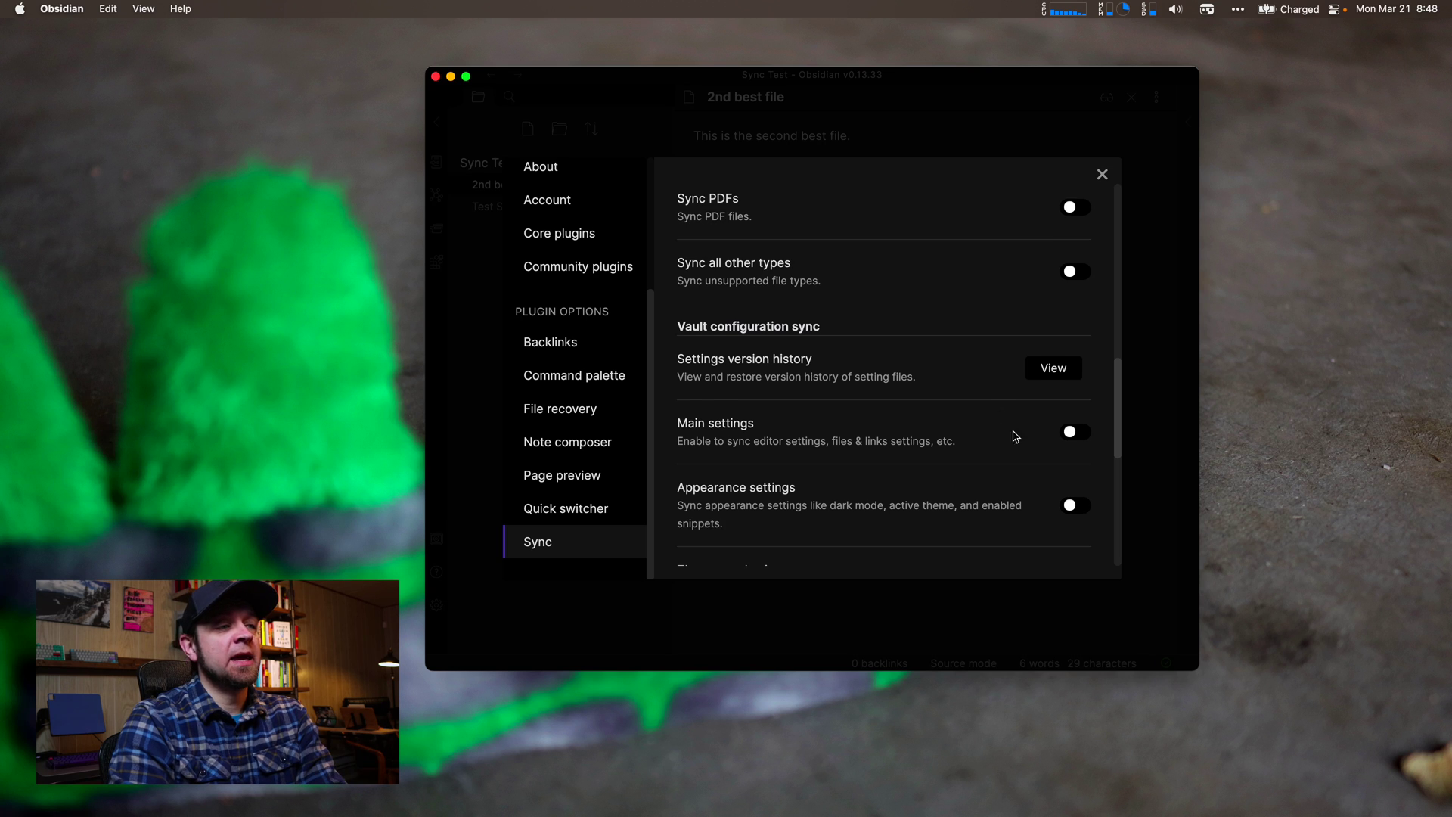
click(1072, 431)
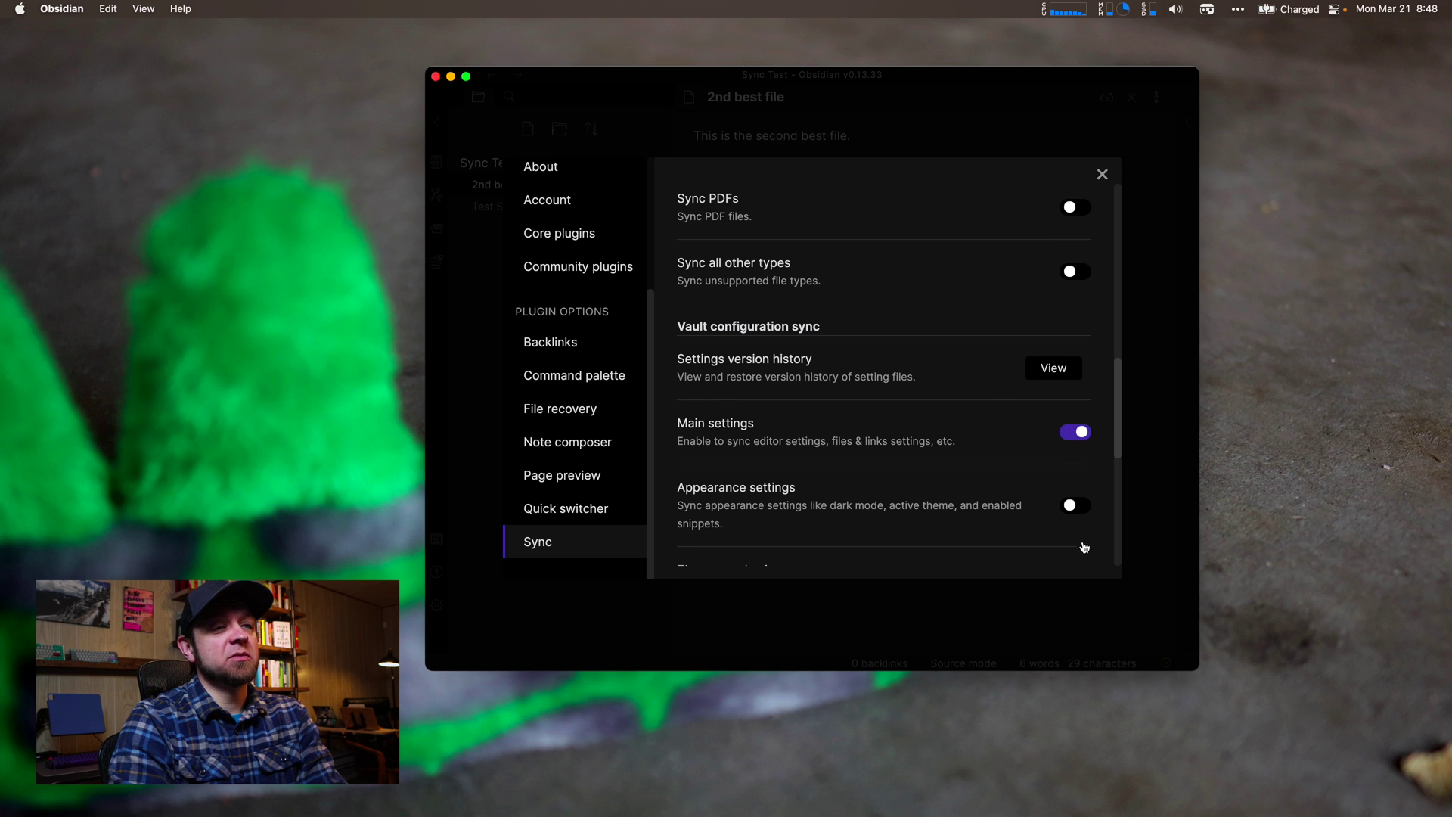
click(1070, 505)
scroll(867, 499, down, 6)
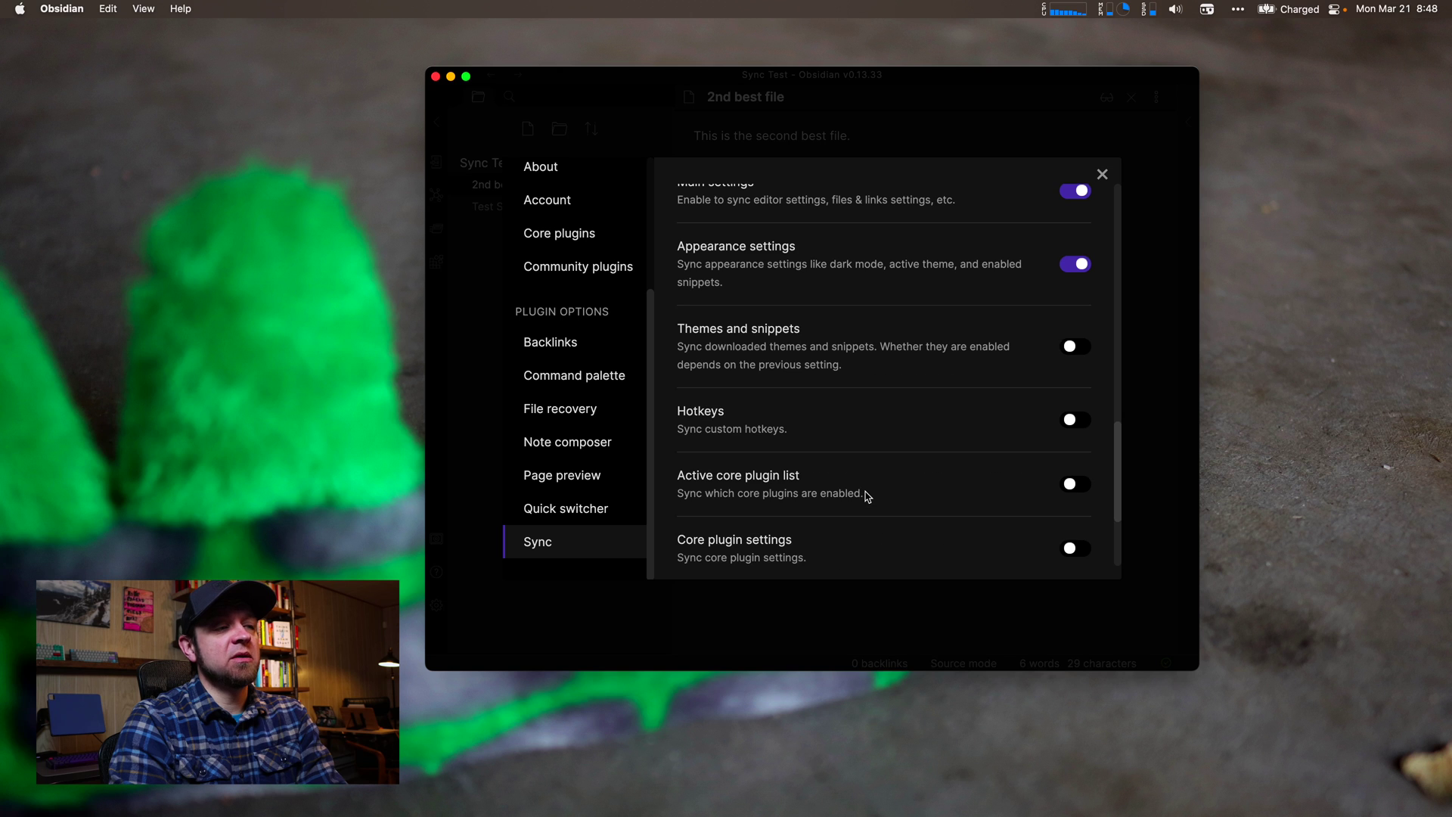
Step: Sync themes and snippets, hotkeys, core plugin list and settings, and community plugins with settings
click(1069, 345)
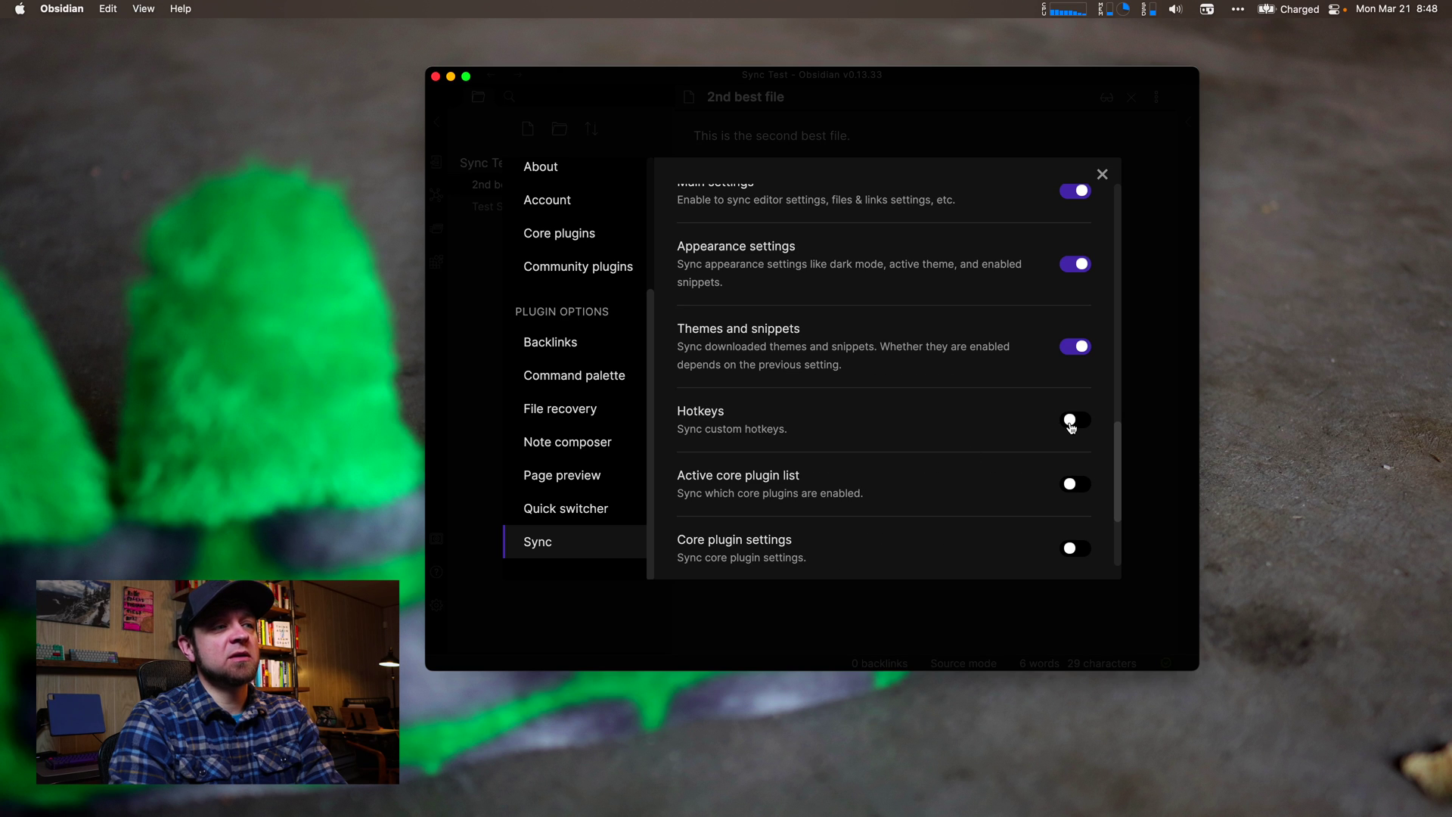
click(1067, 420)
click(1069, 481)
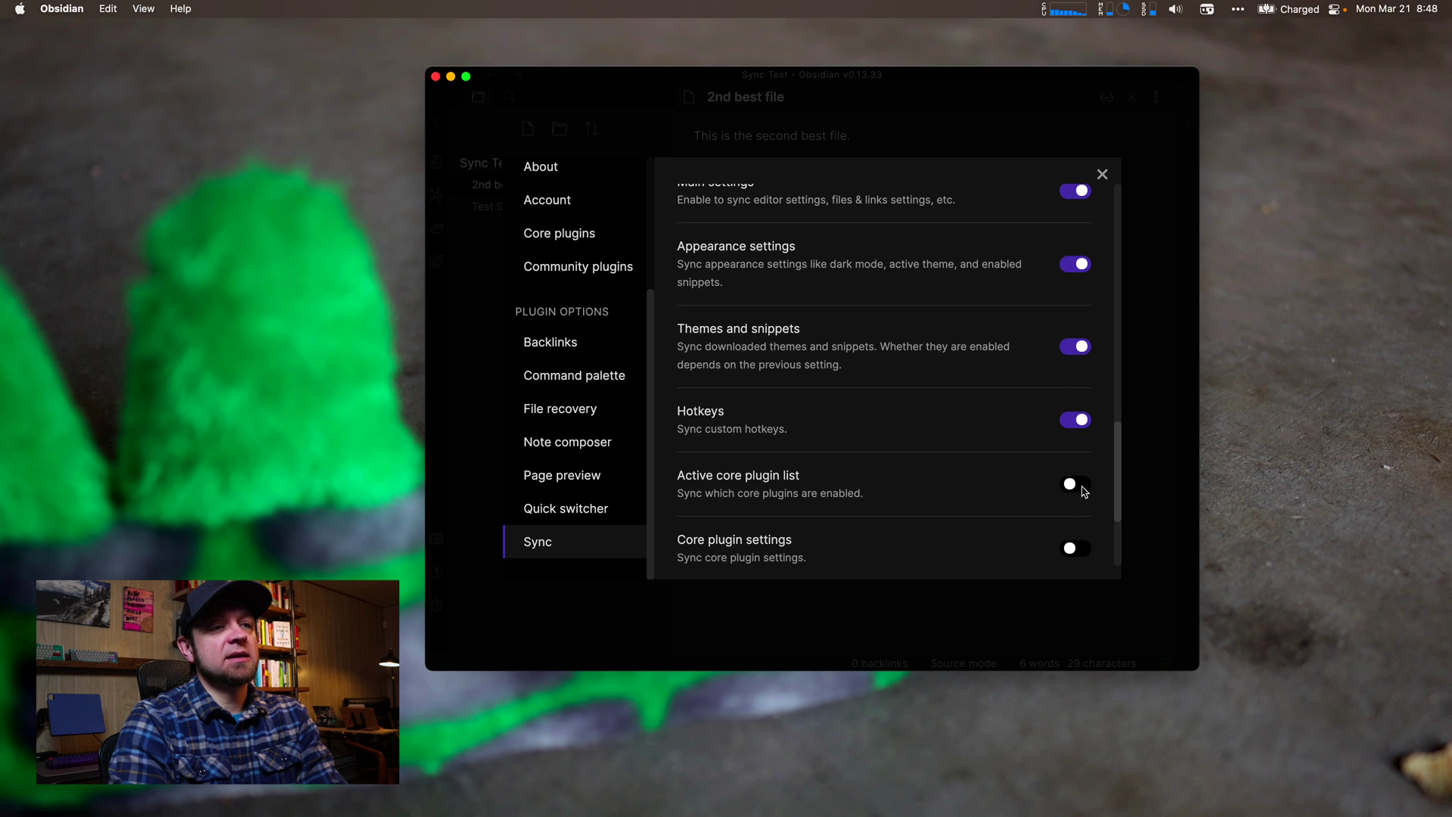
click(1070, 548)
scroll(872, 486, down, 3)
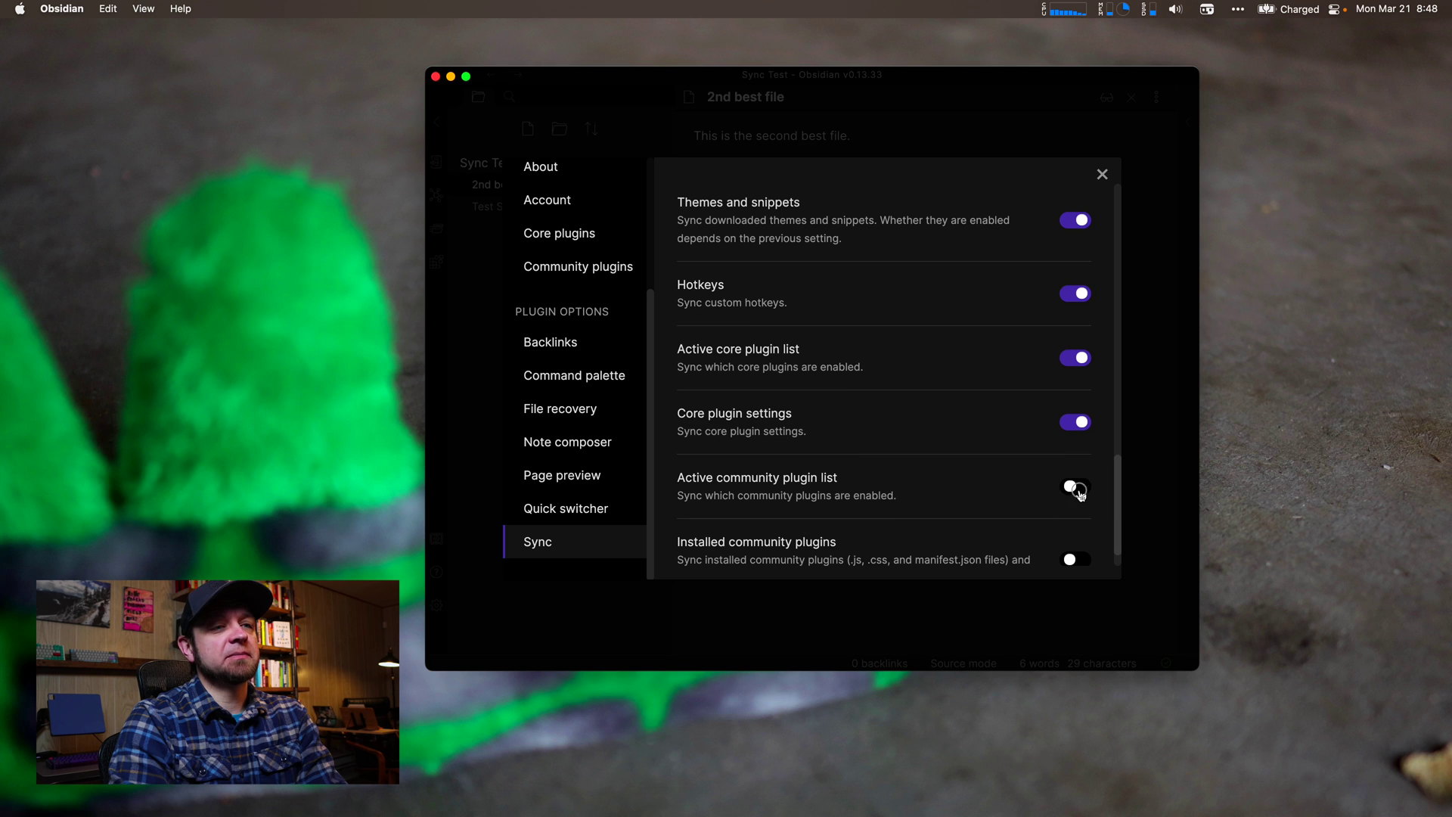
click(1073, 485)
click(1085, 555)
scroll(956, 503, down, 2)
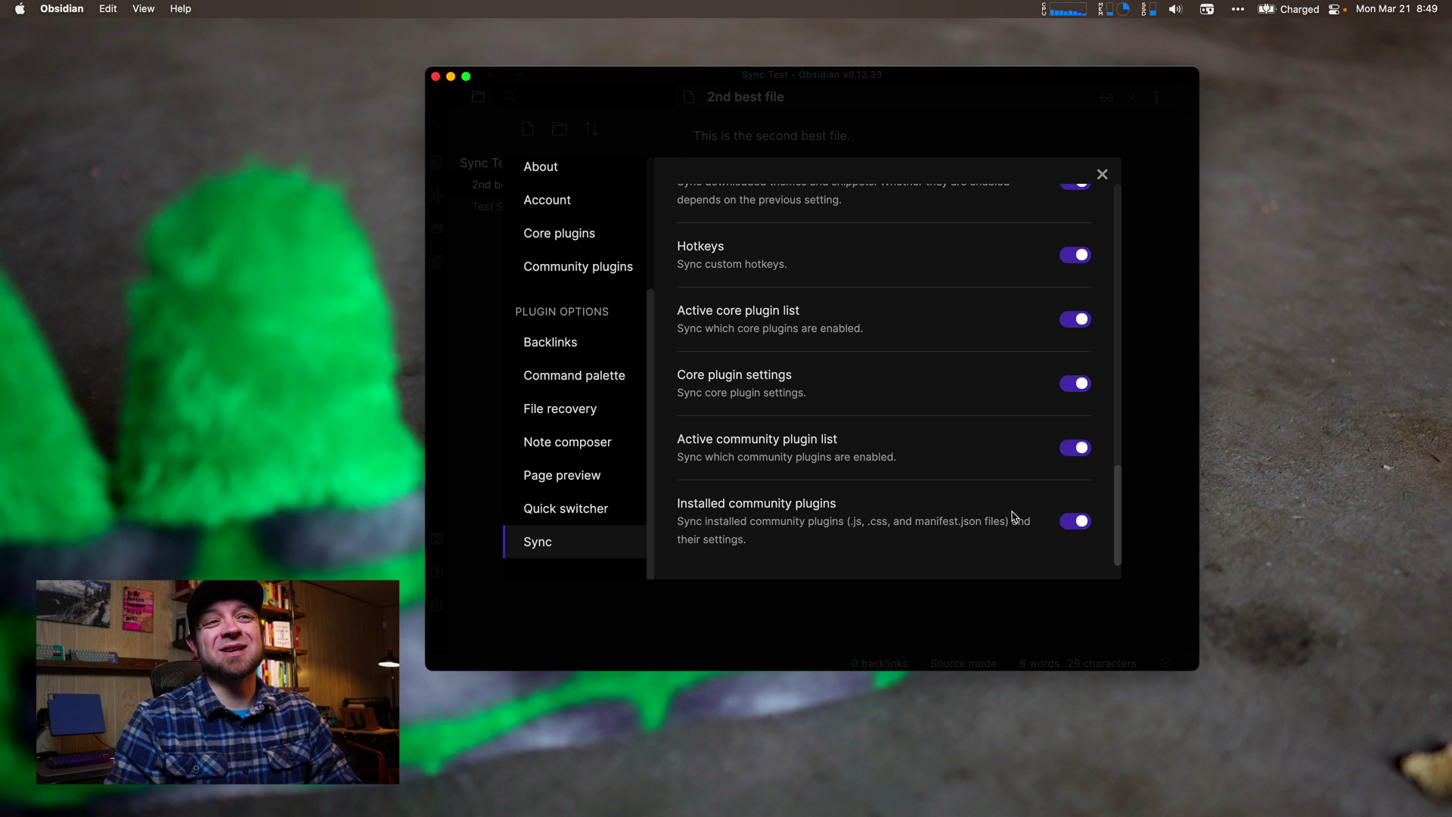
Step: Close Settings and type 'This is a version of the file.' on a new line in 2nd best file
key(Escape)
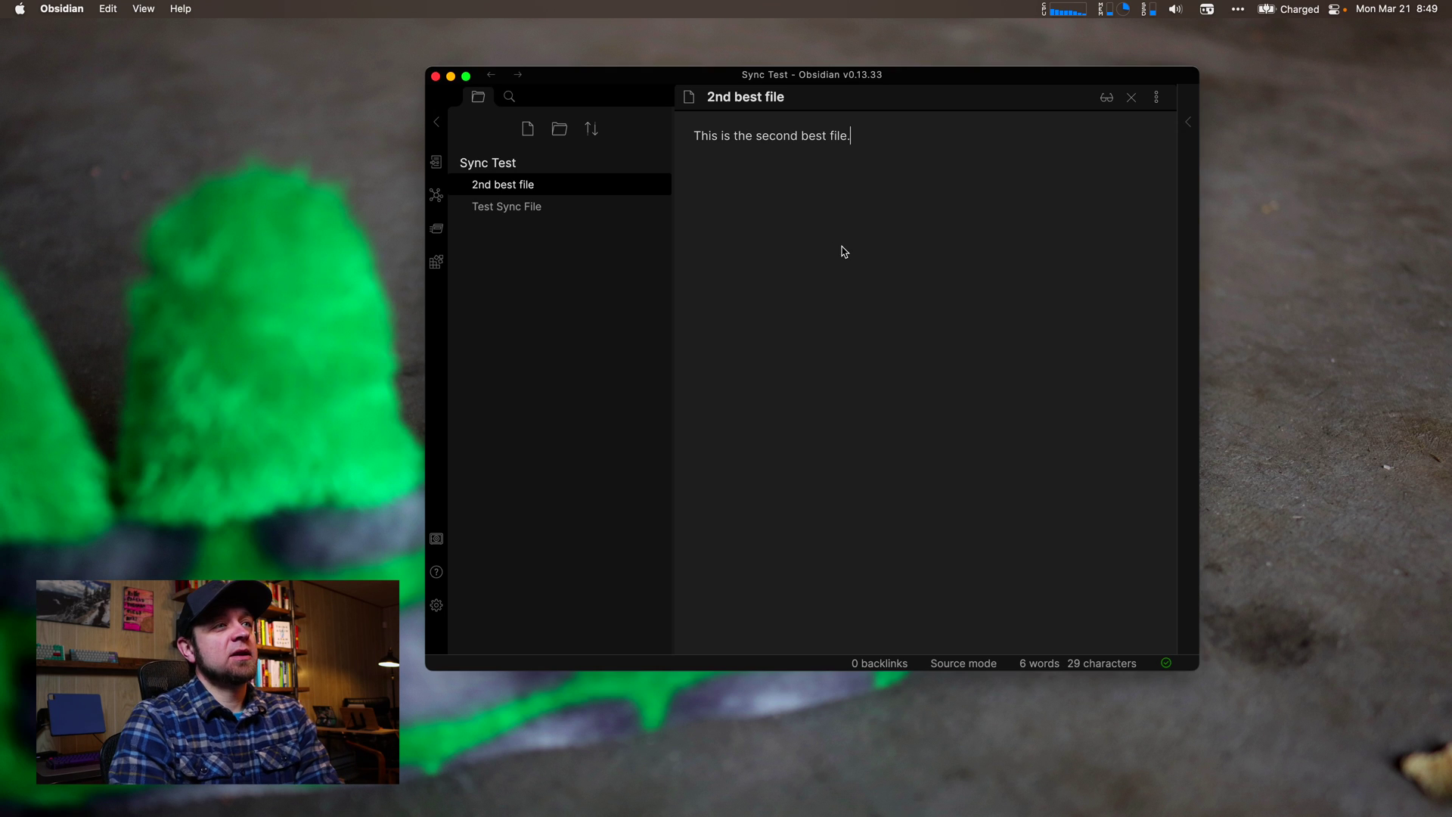
key(Return)
key(Return)
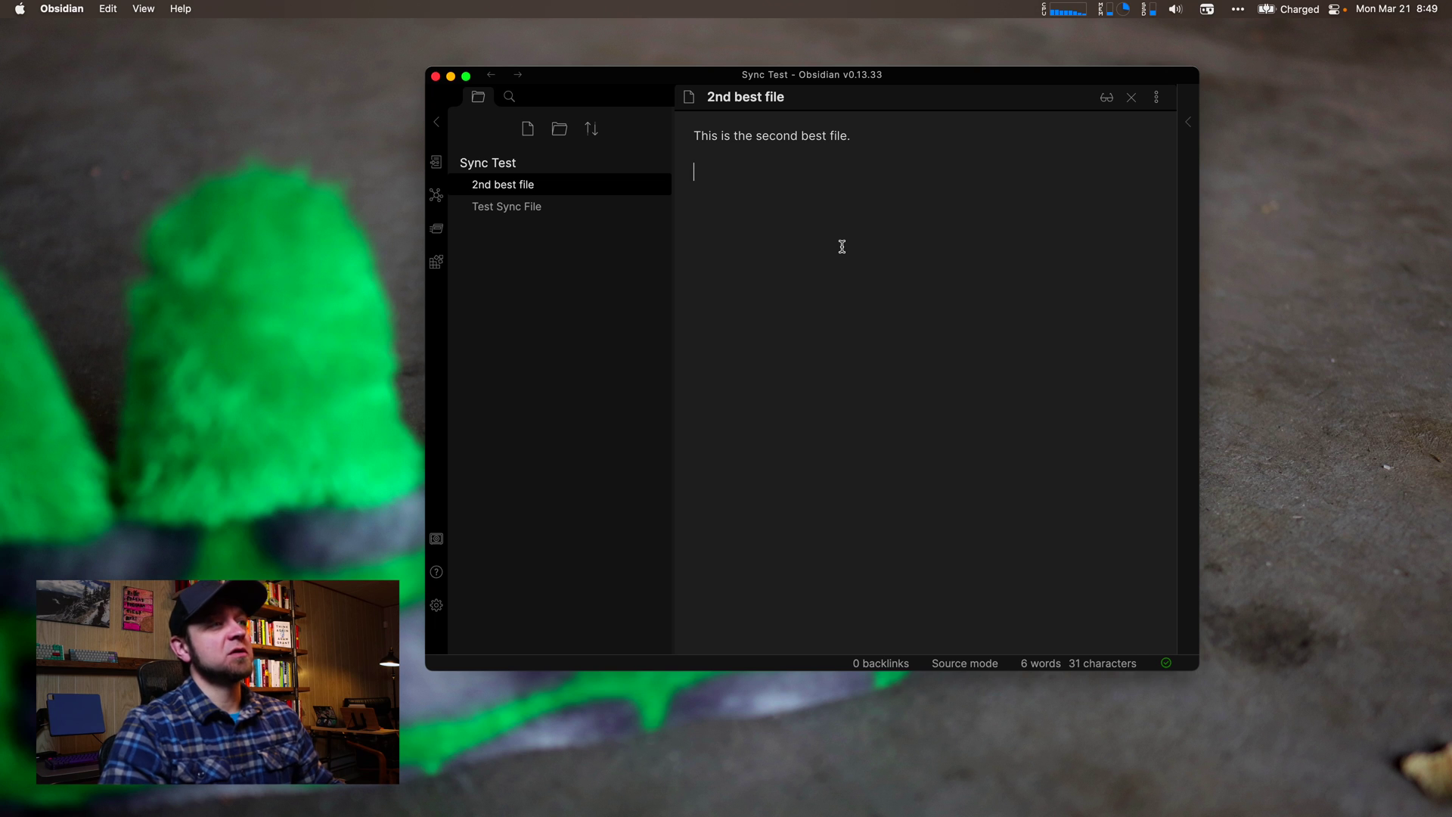
text(This is a versio)
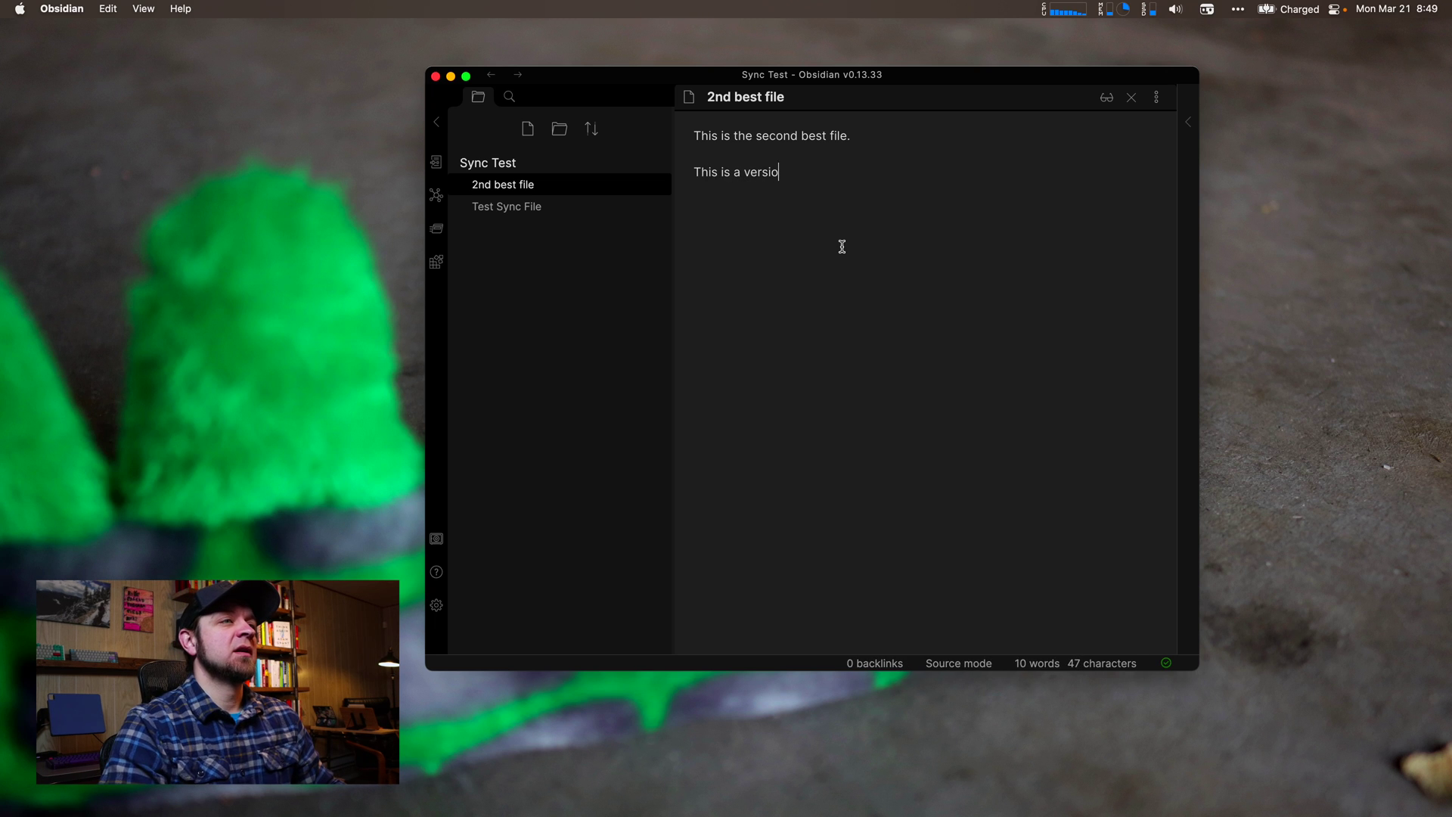
text(n of th ef)
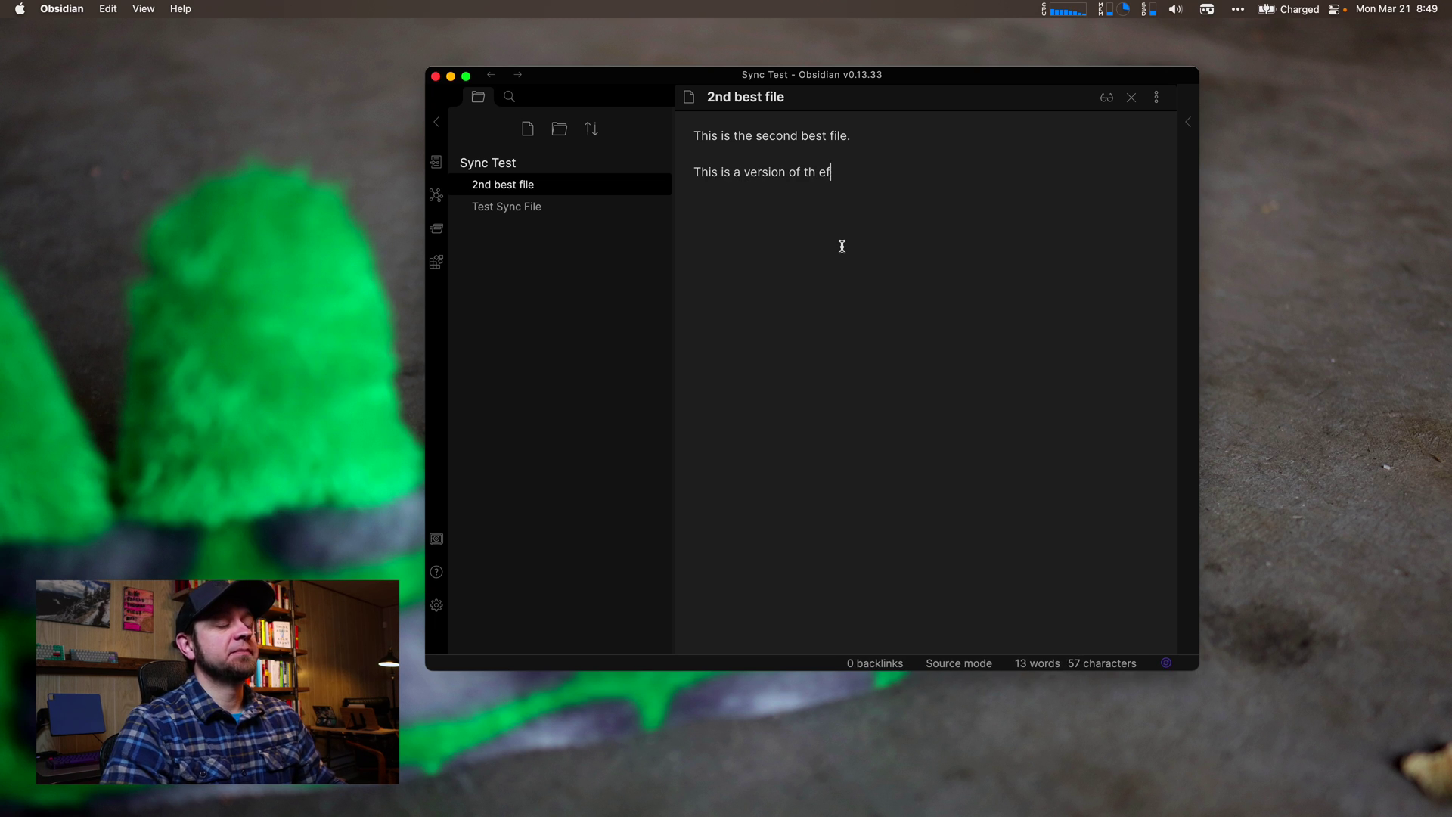
key(BackSpace)
key(BackSpace)
key(BackSpace)
text(e fiyle)
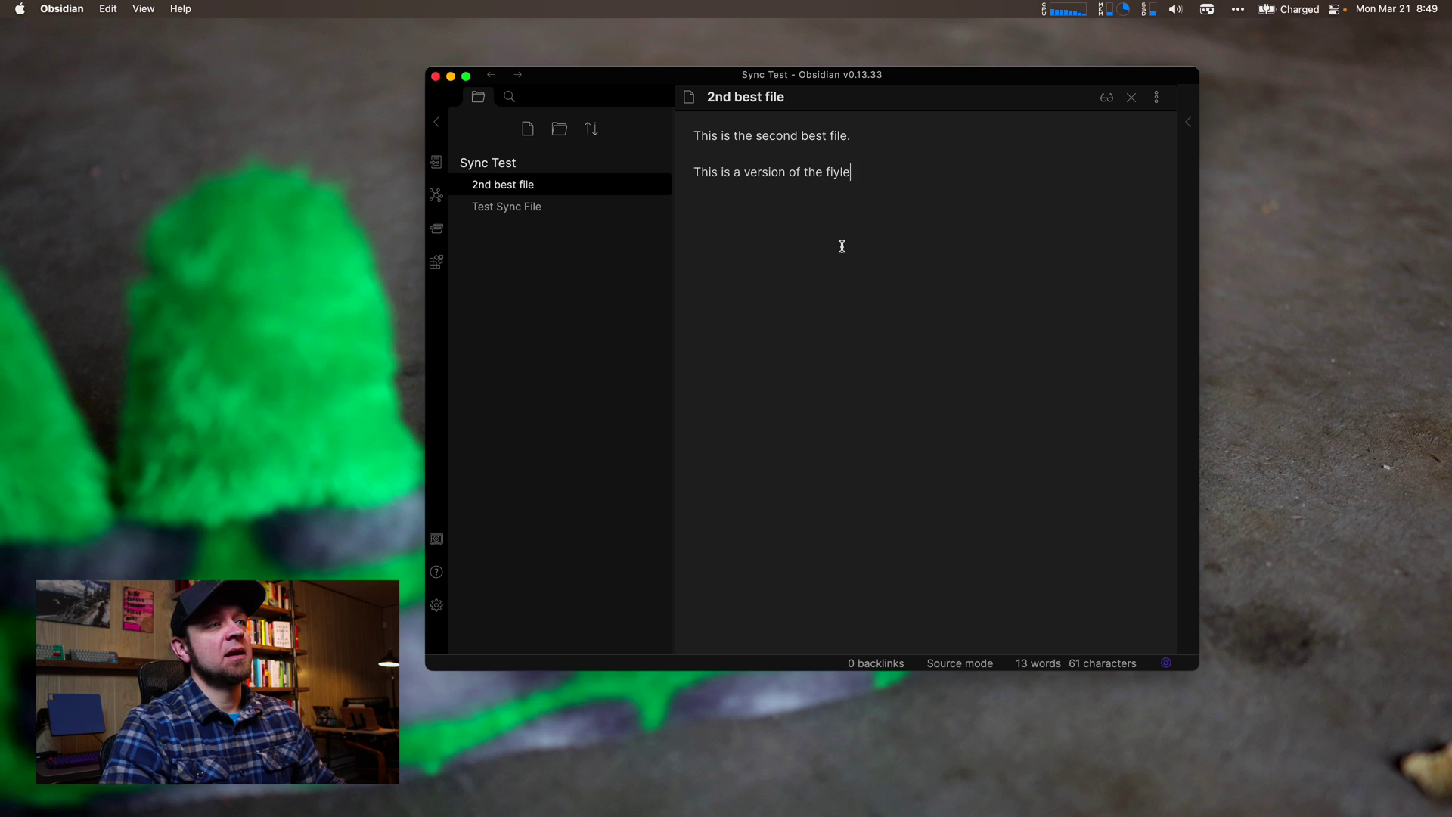
key(BackSpace)
key(BackSpace)
key(BackSpace)
text(le.)
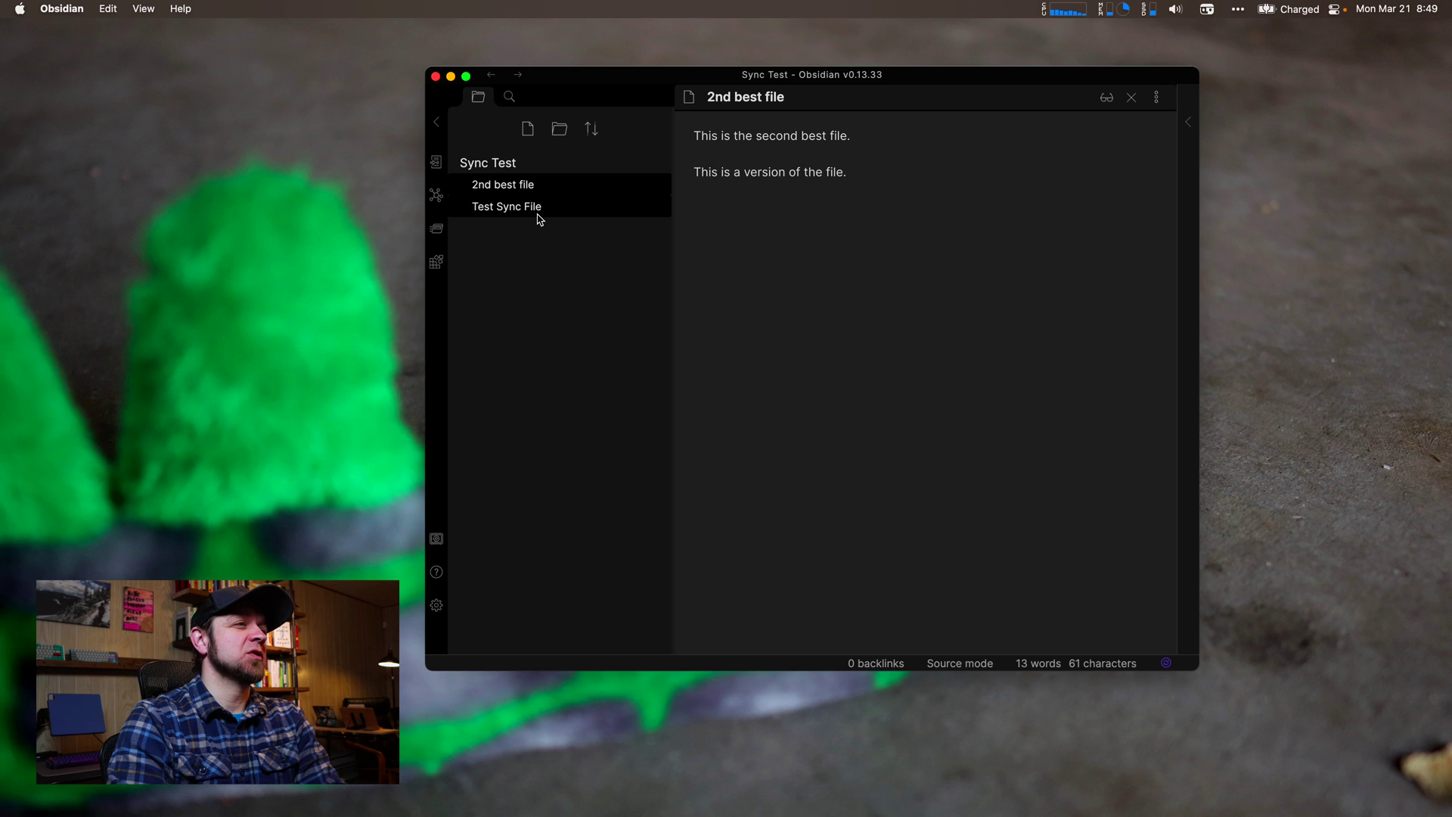
Step: Compare the 8:47, 69 B and 89 B versions of 2nd best file, then restore the 8:47 one
right_click(527, 191)
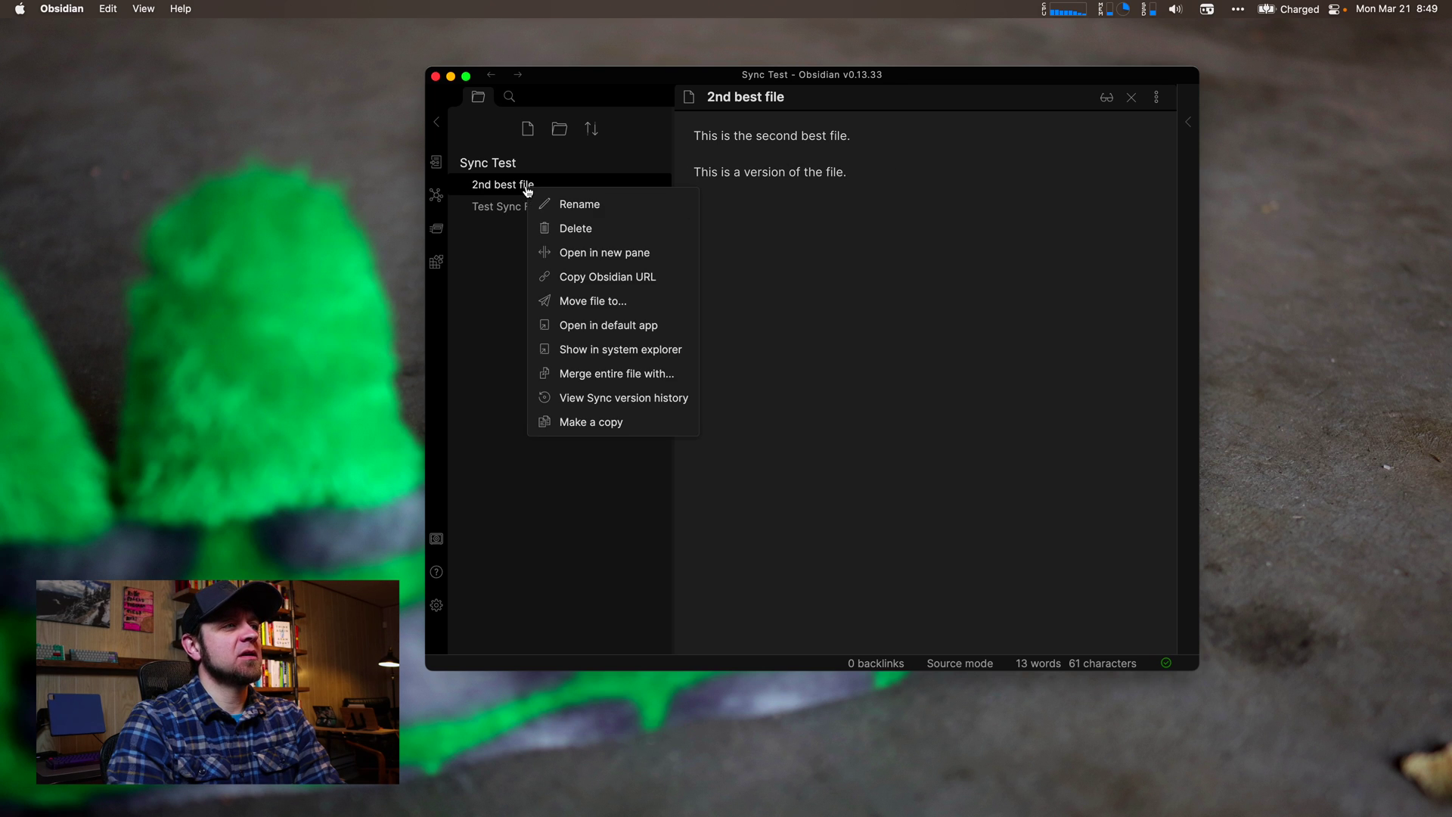
click(598, 399)
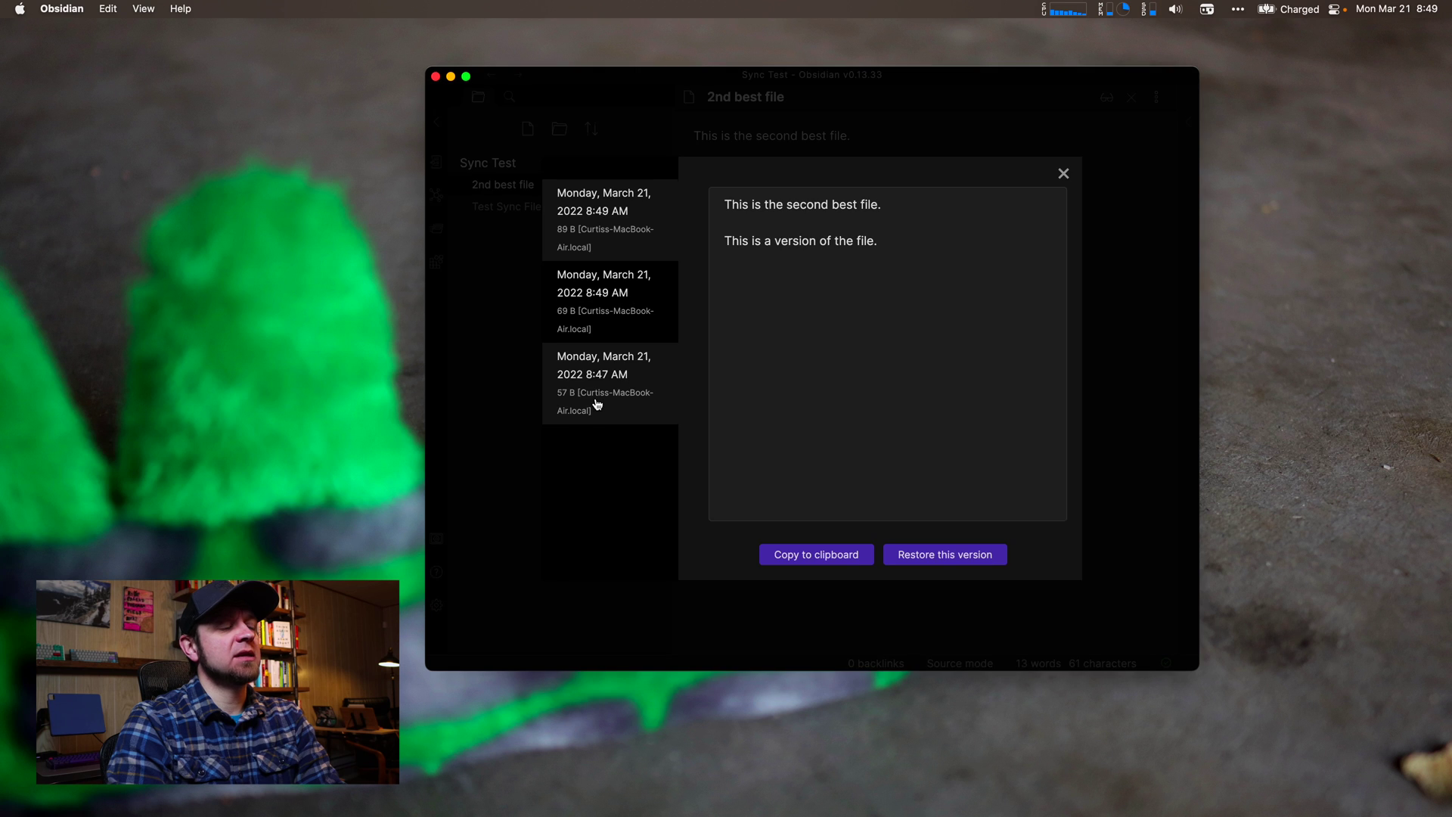
click(560, 382)
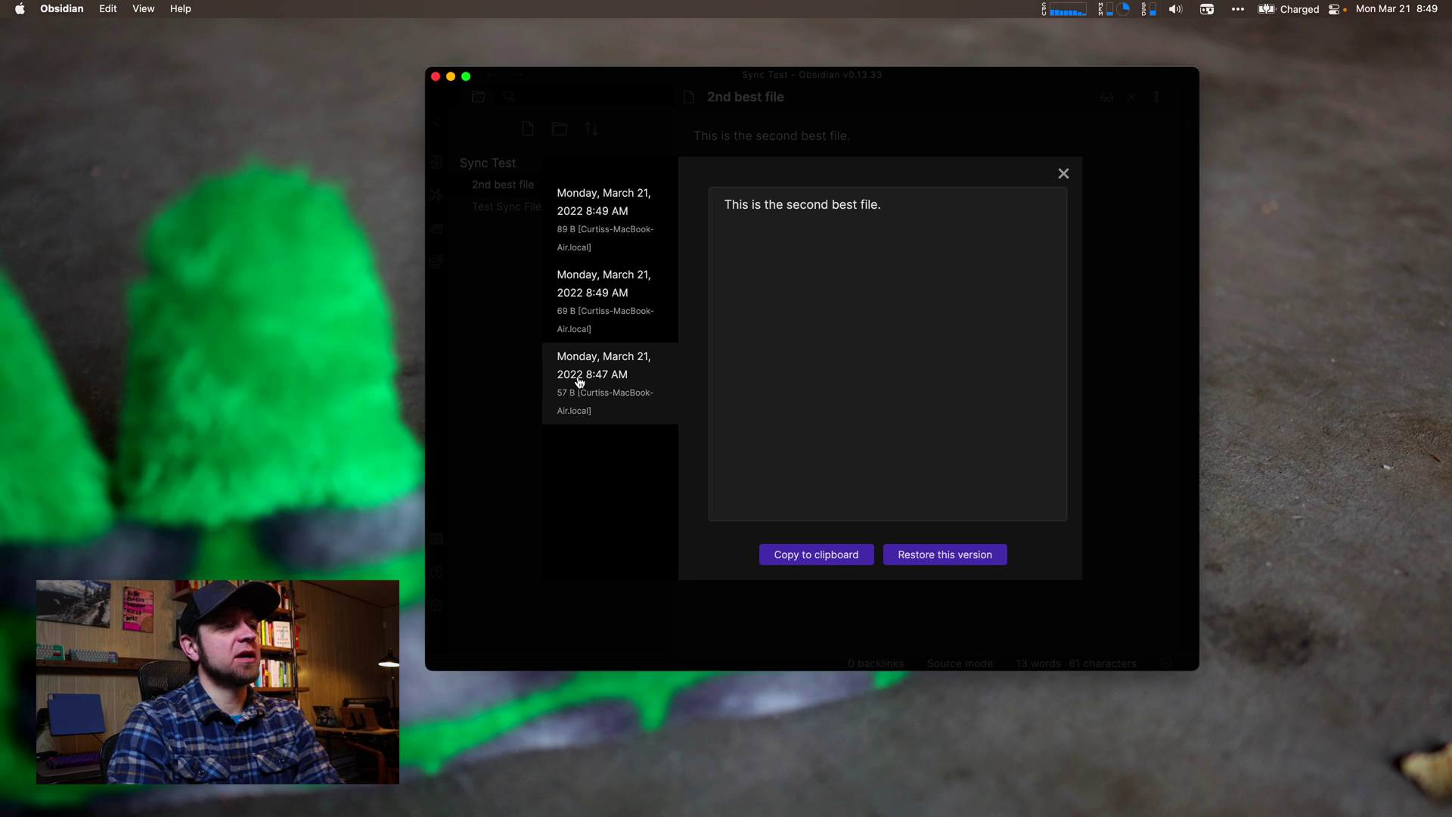
click(604, 316)
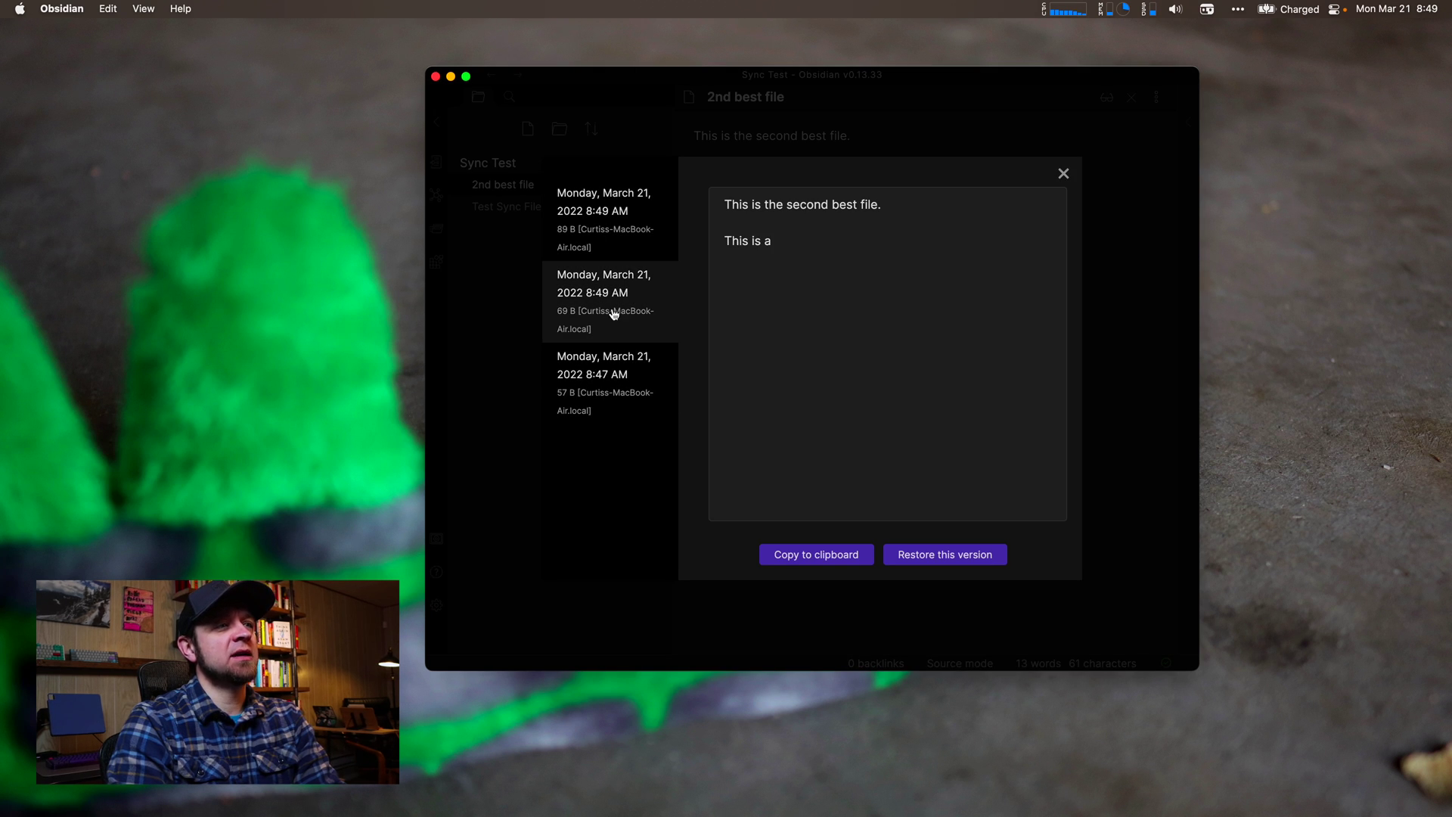
click(591, 212)
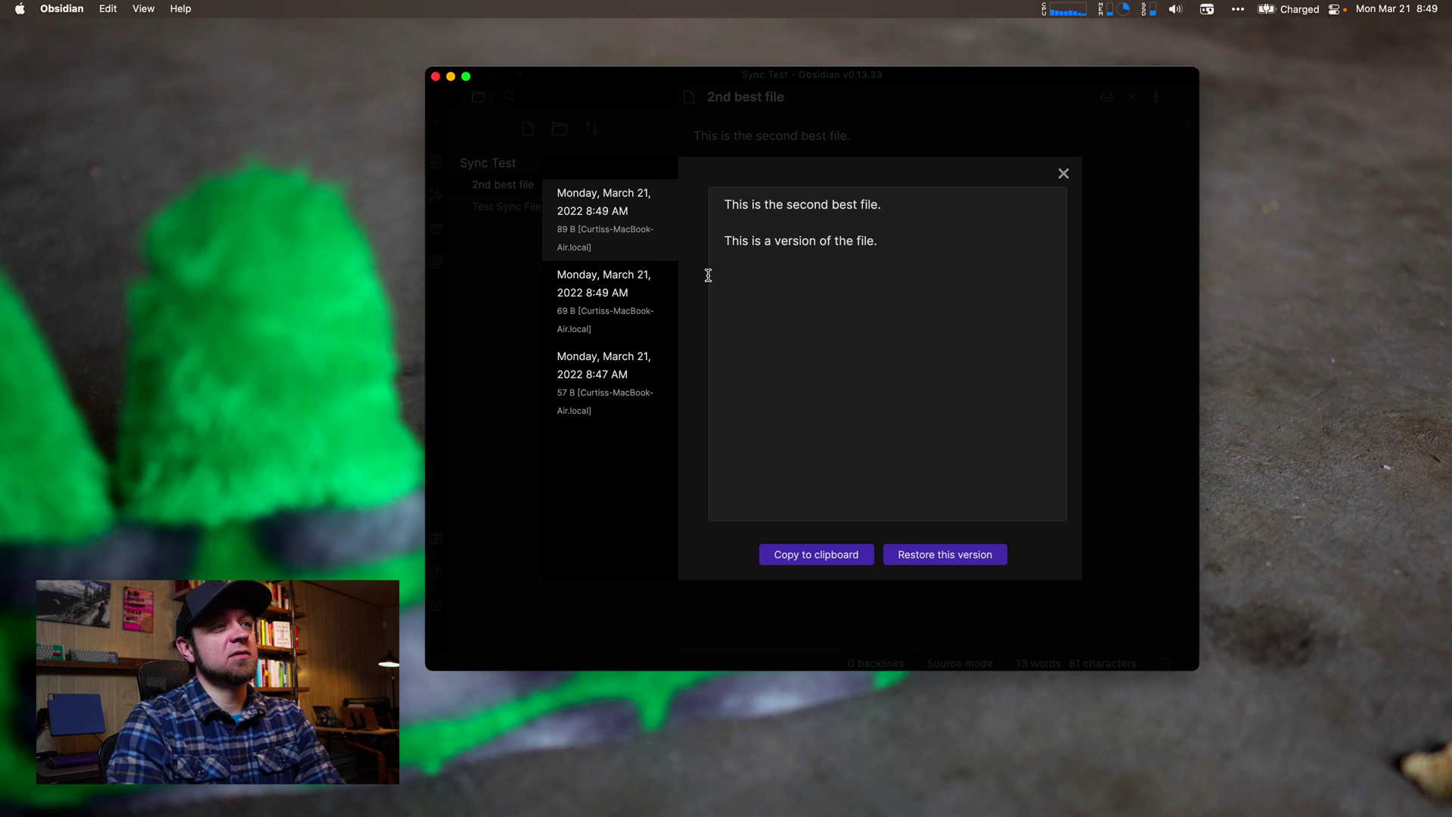
click(610, 385)
click(606, 315)
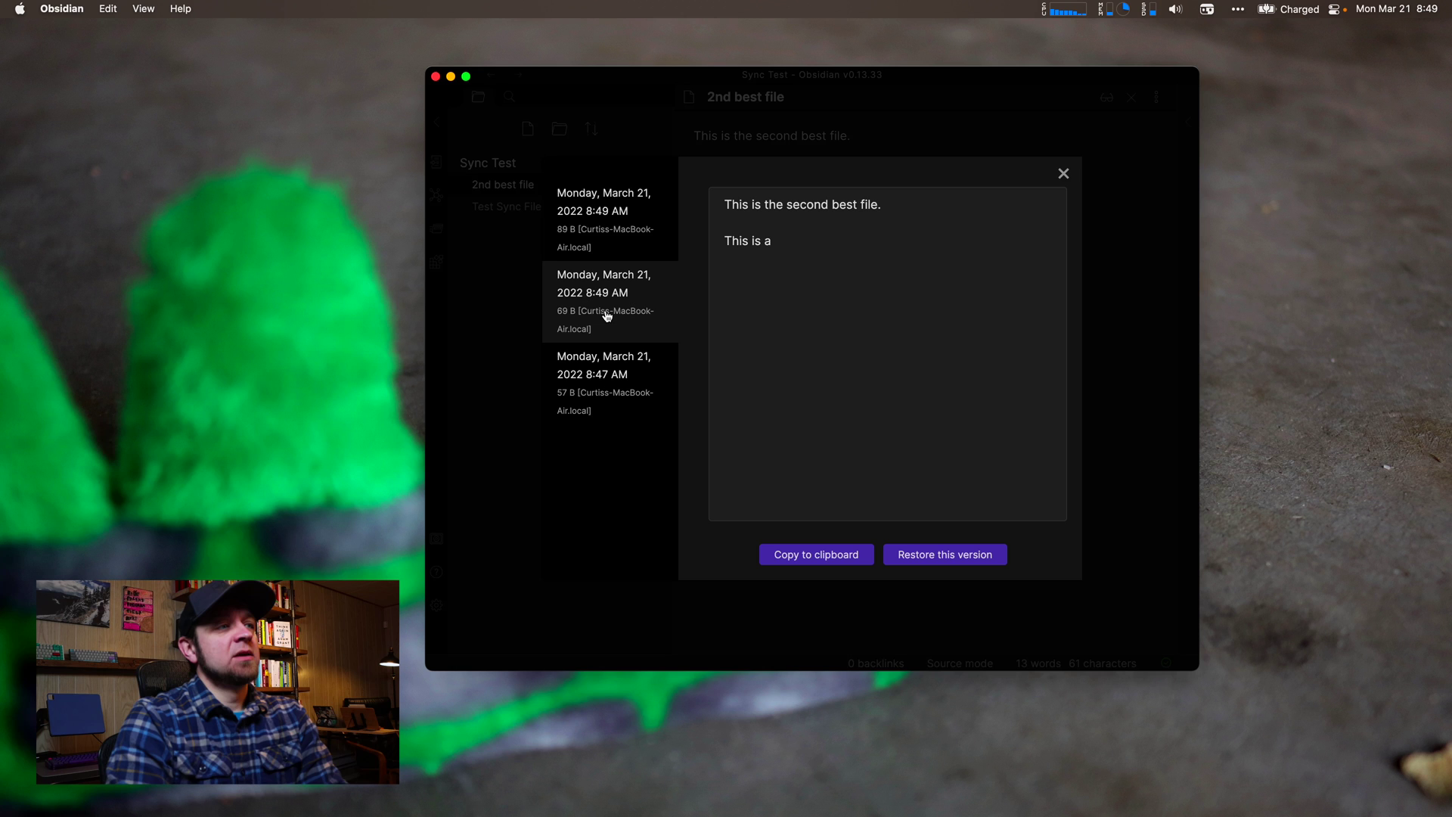
click(596, 234)
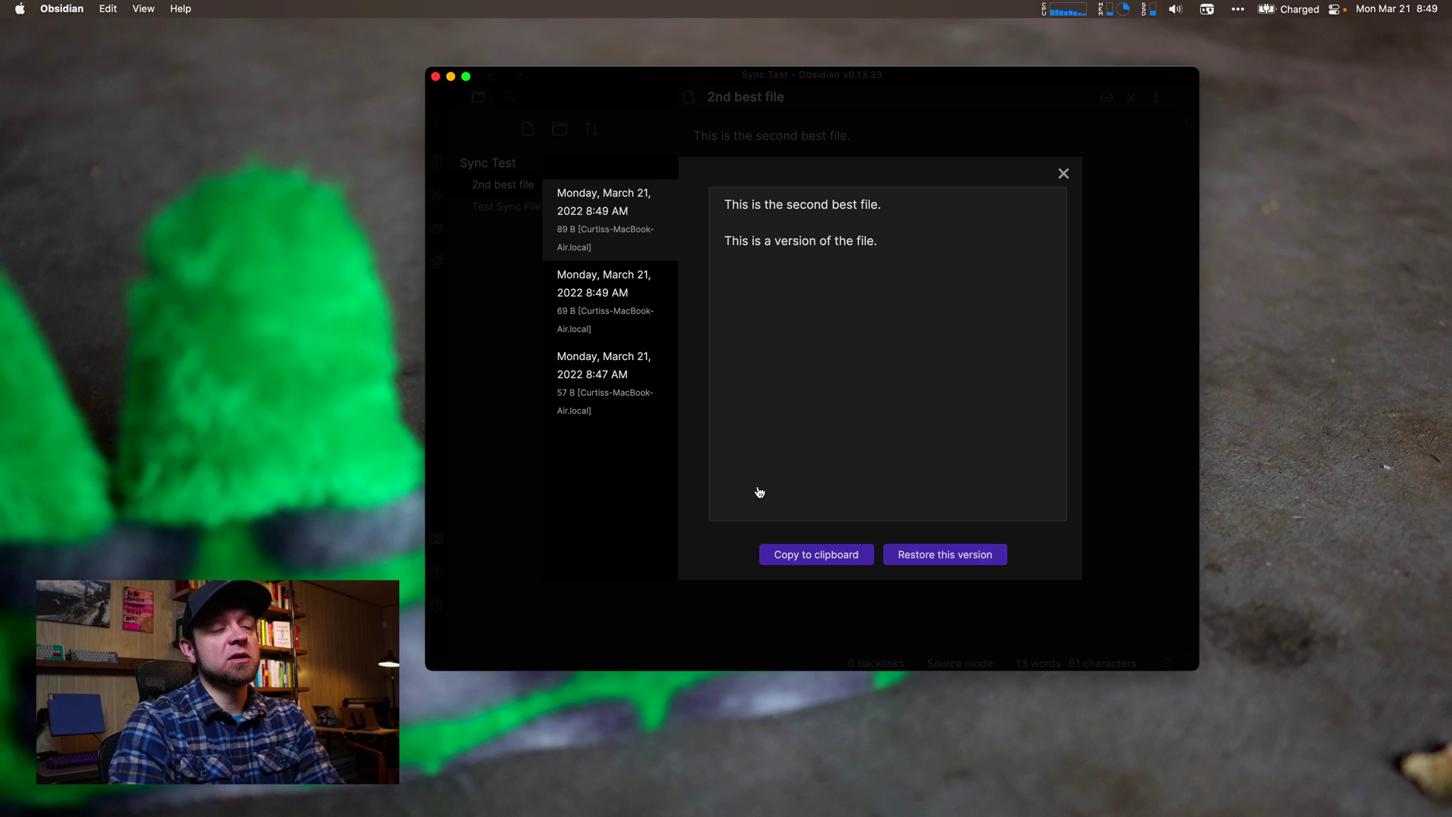
click(648, 407)
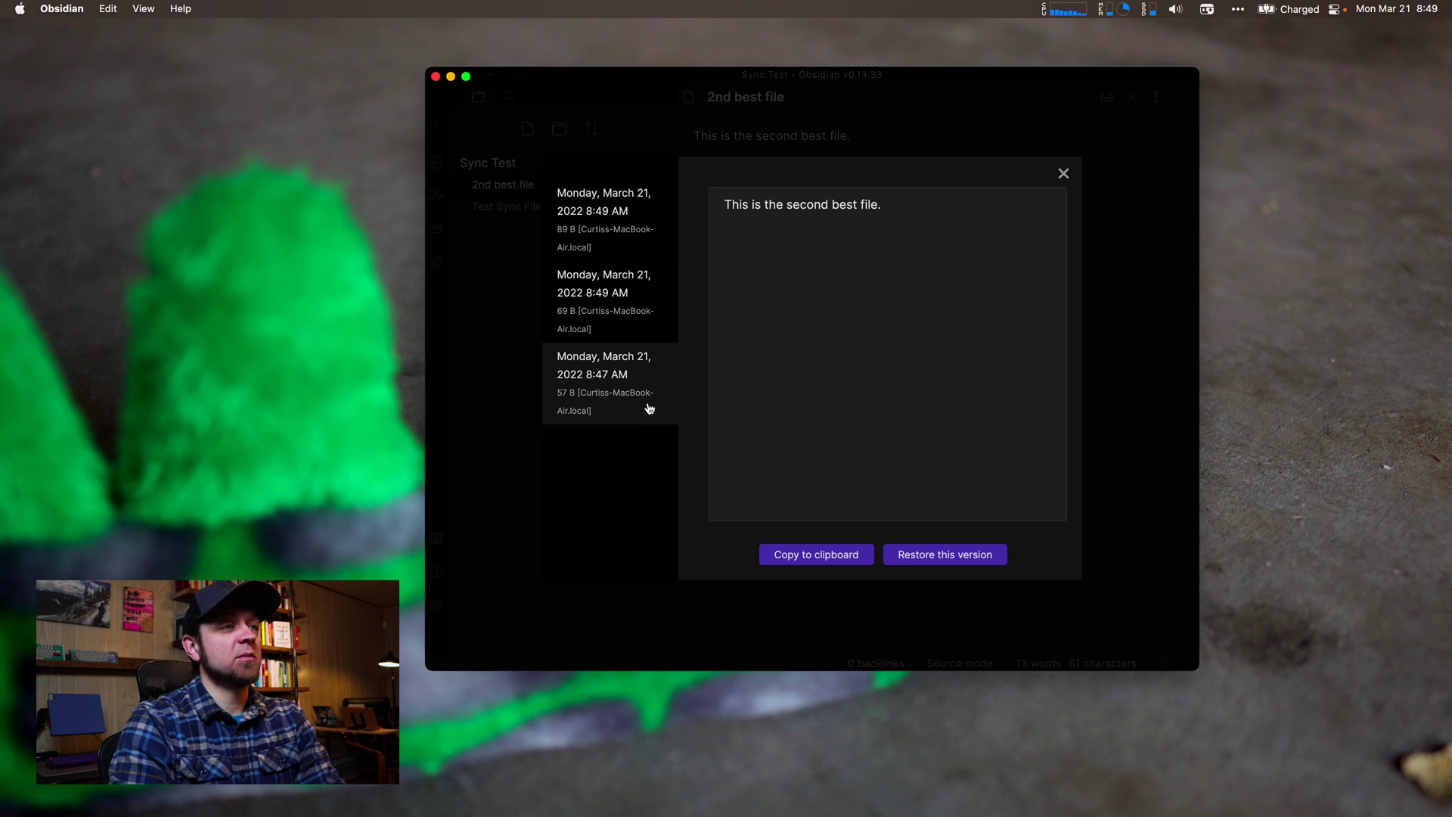
click(952, 557)
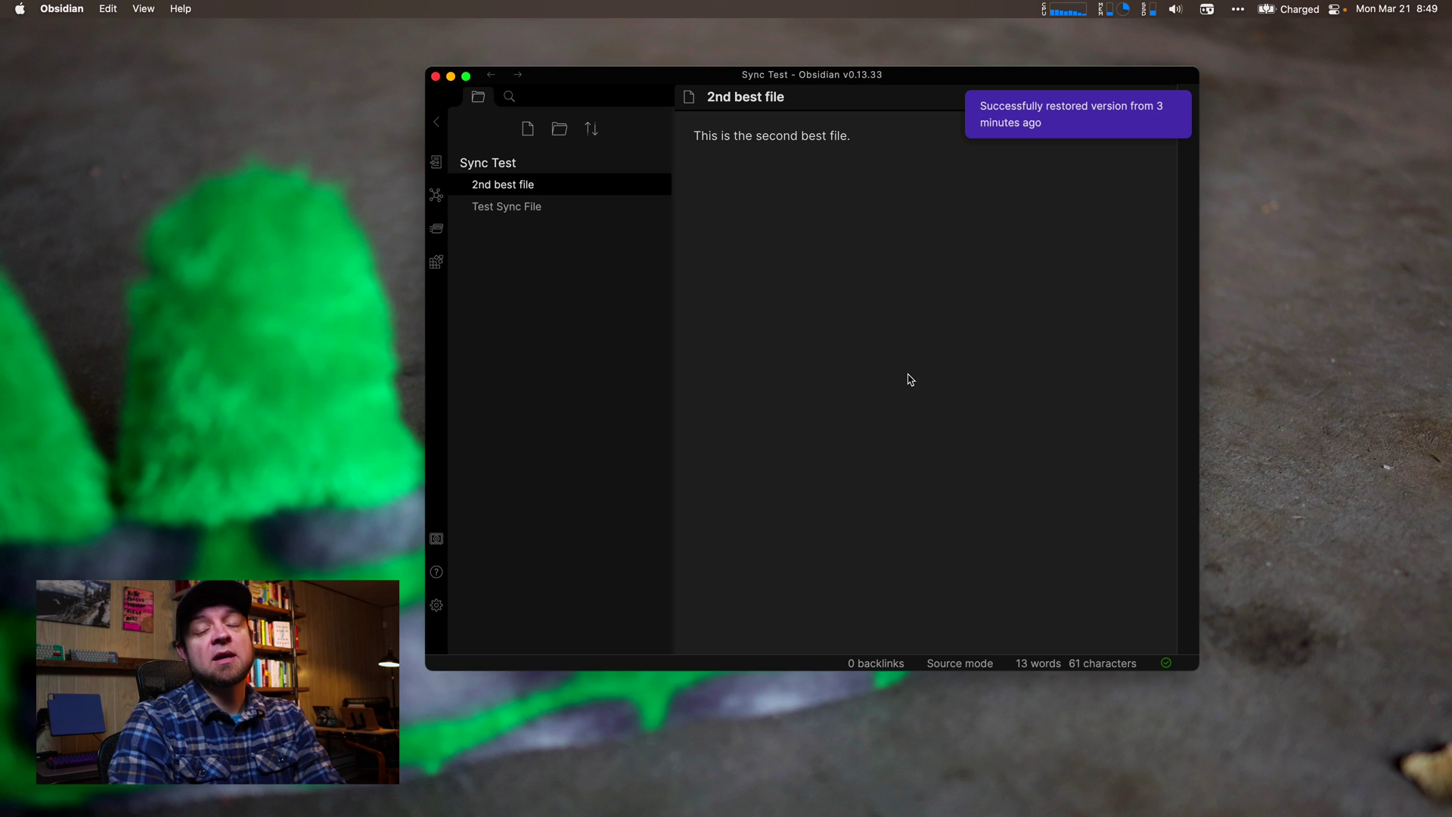
Step: Restore 2nd best file from its sync history to the 89 B version with both lines
right_click(604, 187)
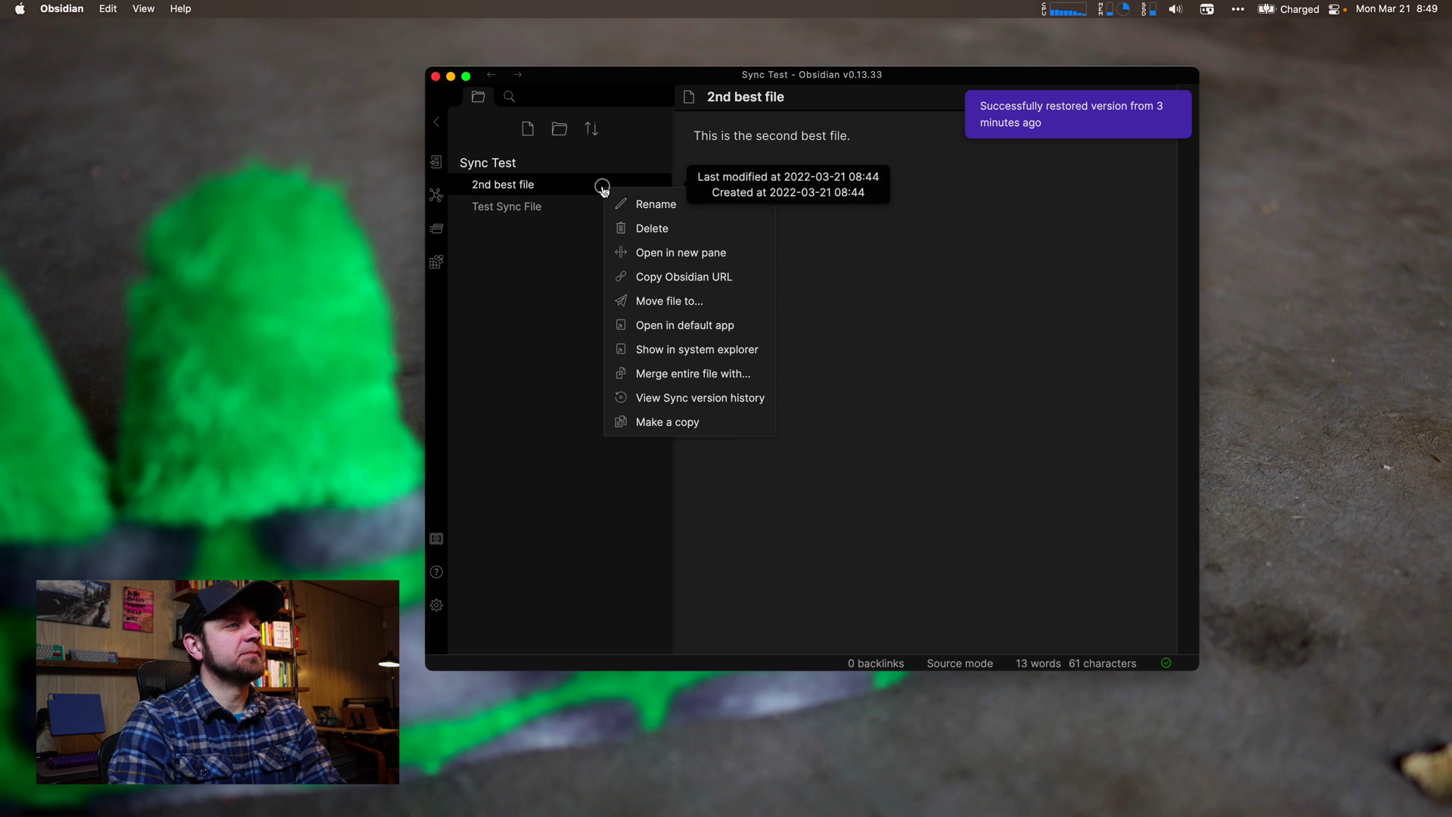
click(658, 396)
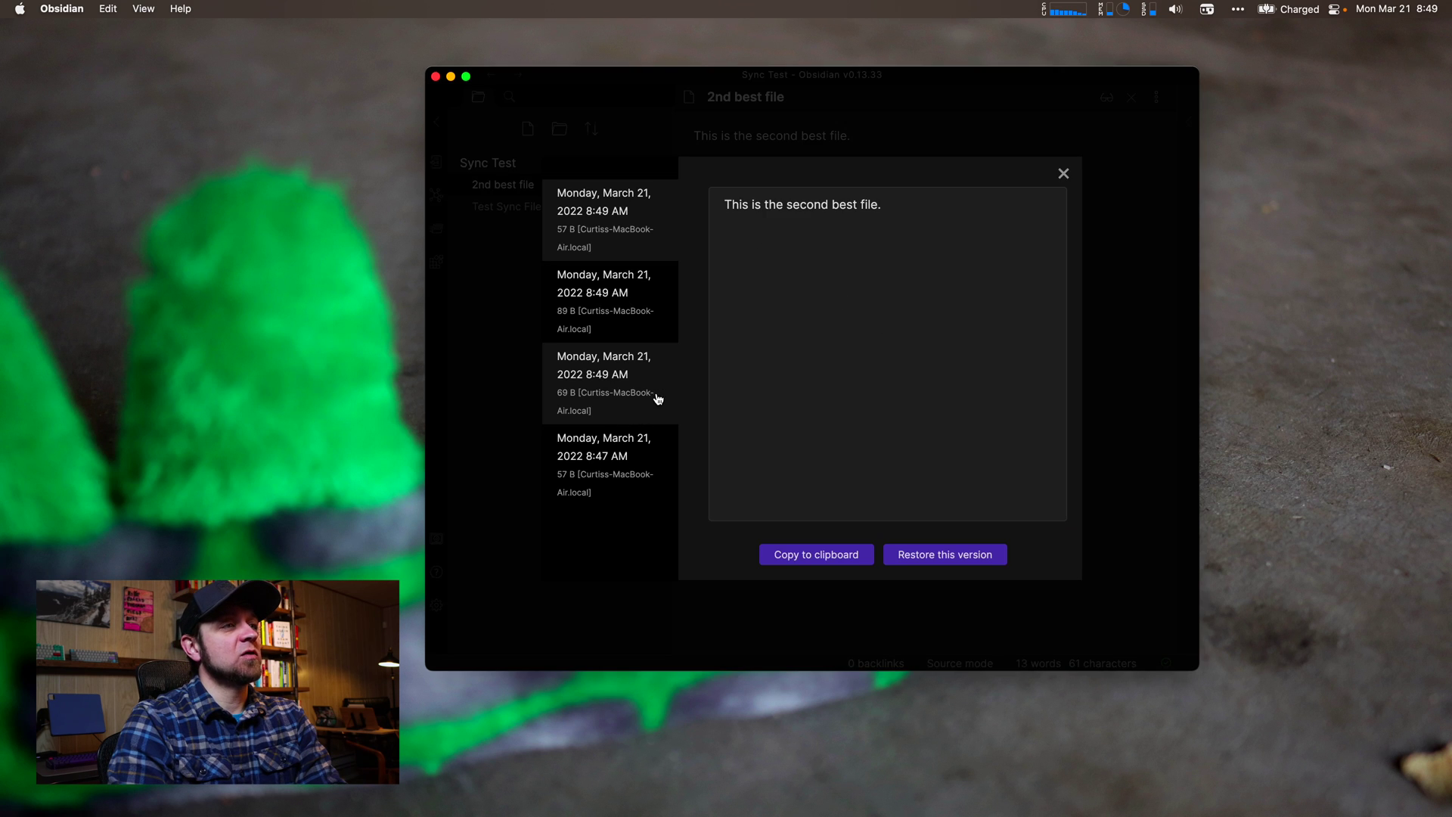
click(624, 305)
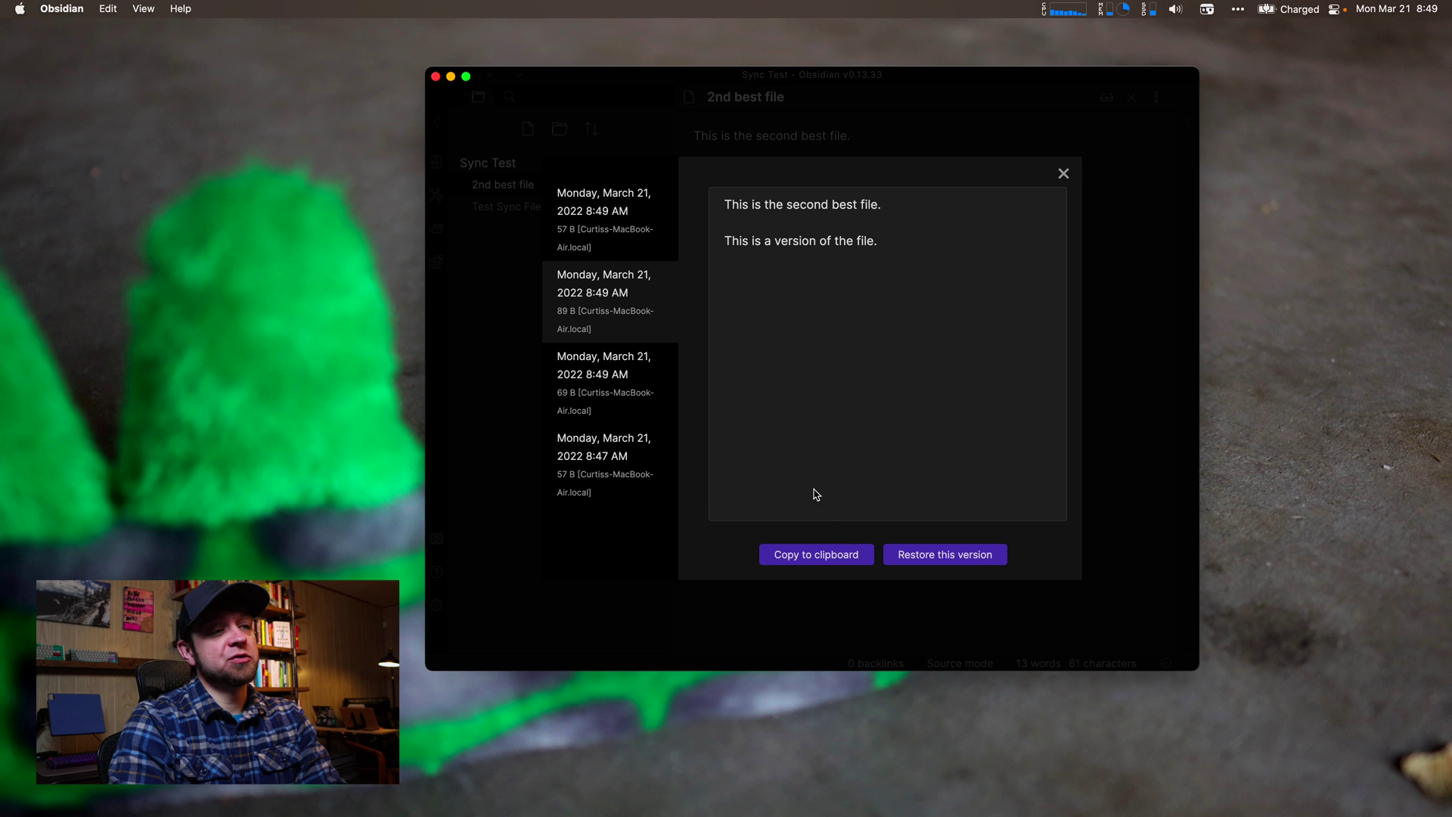
click(905, 557)
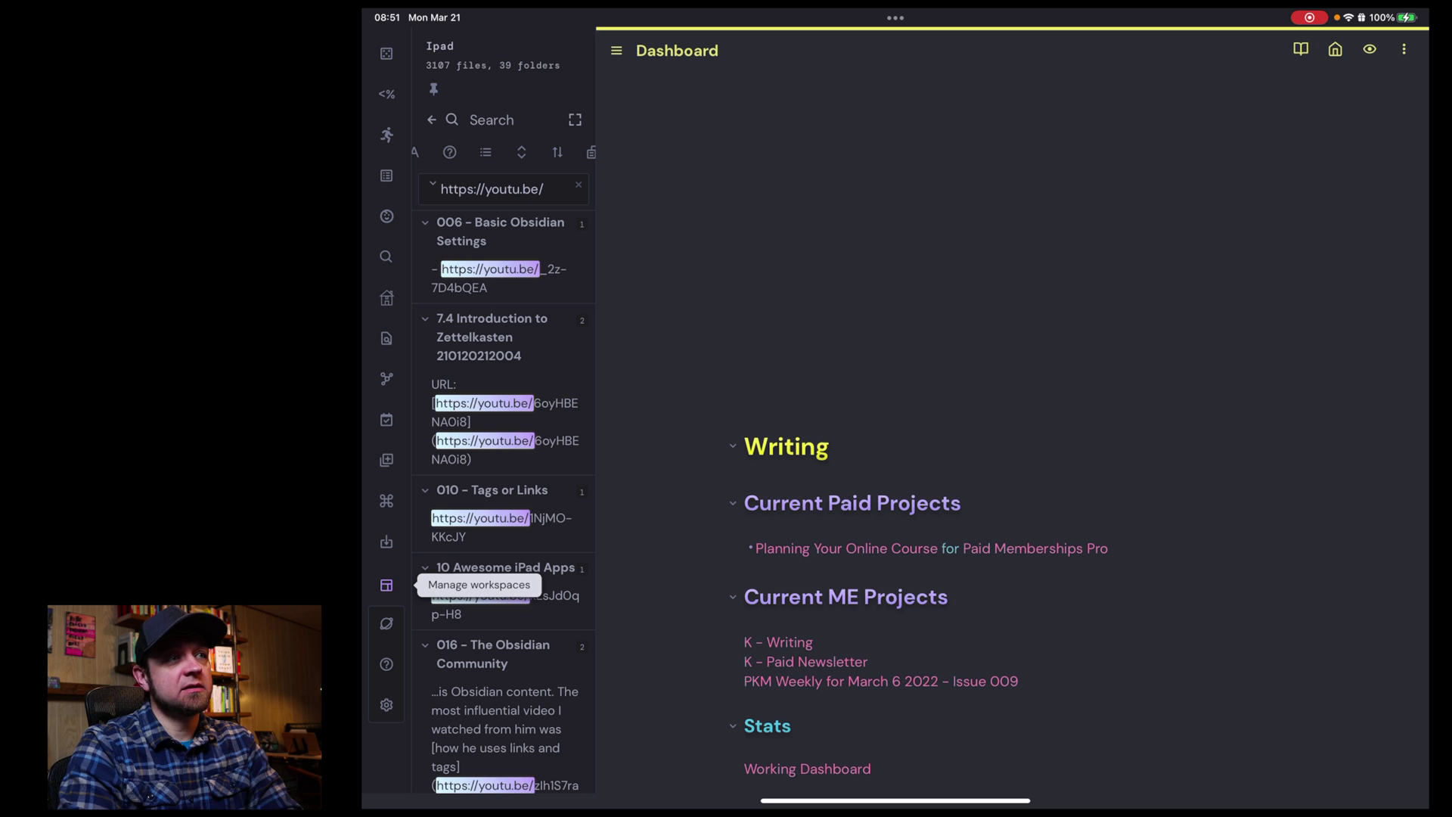
Step: On the iPad, create a local vault named 'Sync test' with iCloud storage left off
click(754, 333)
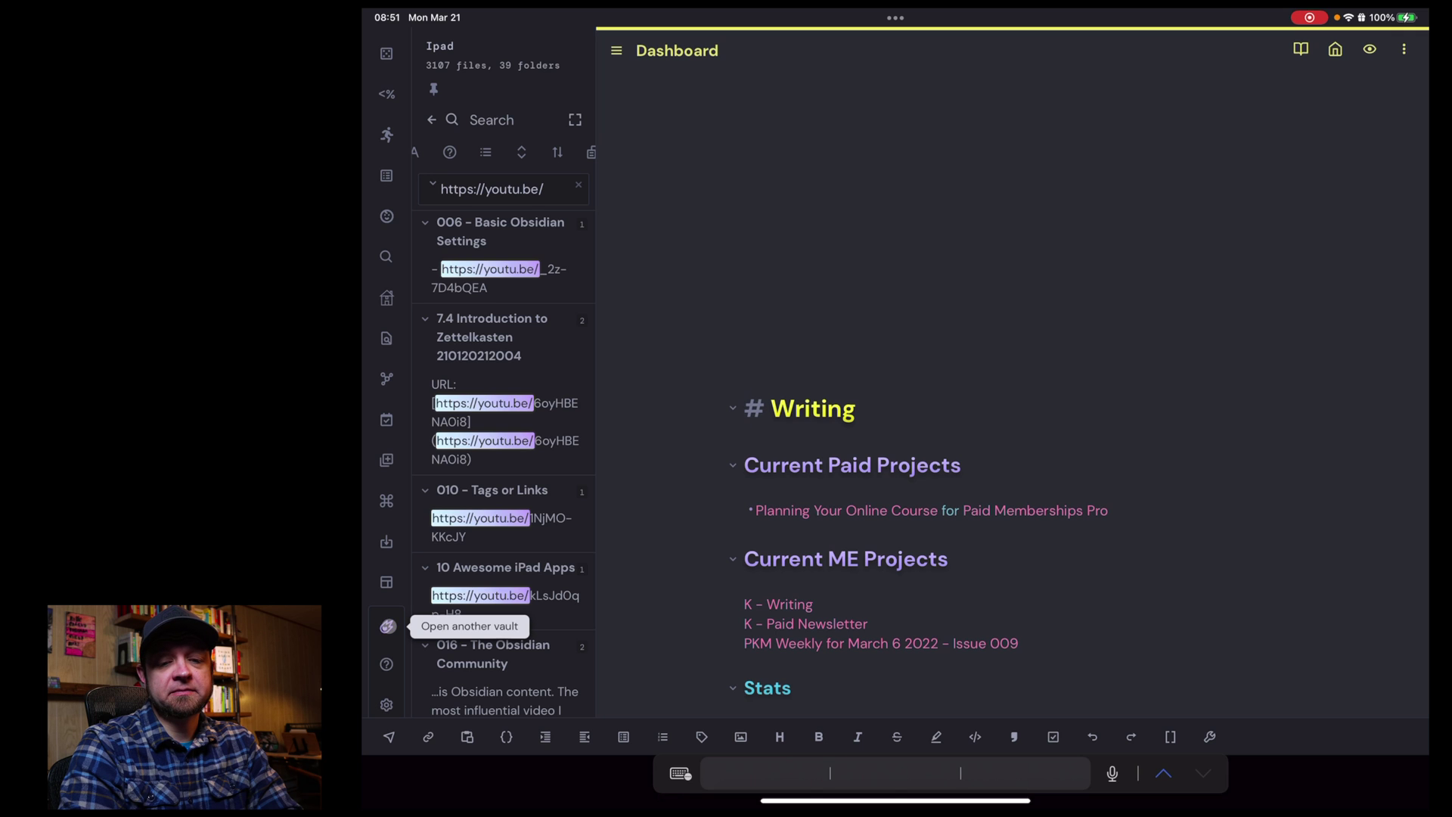
click(387, 626)
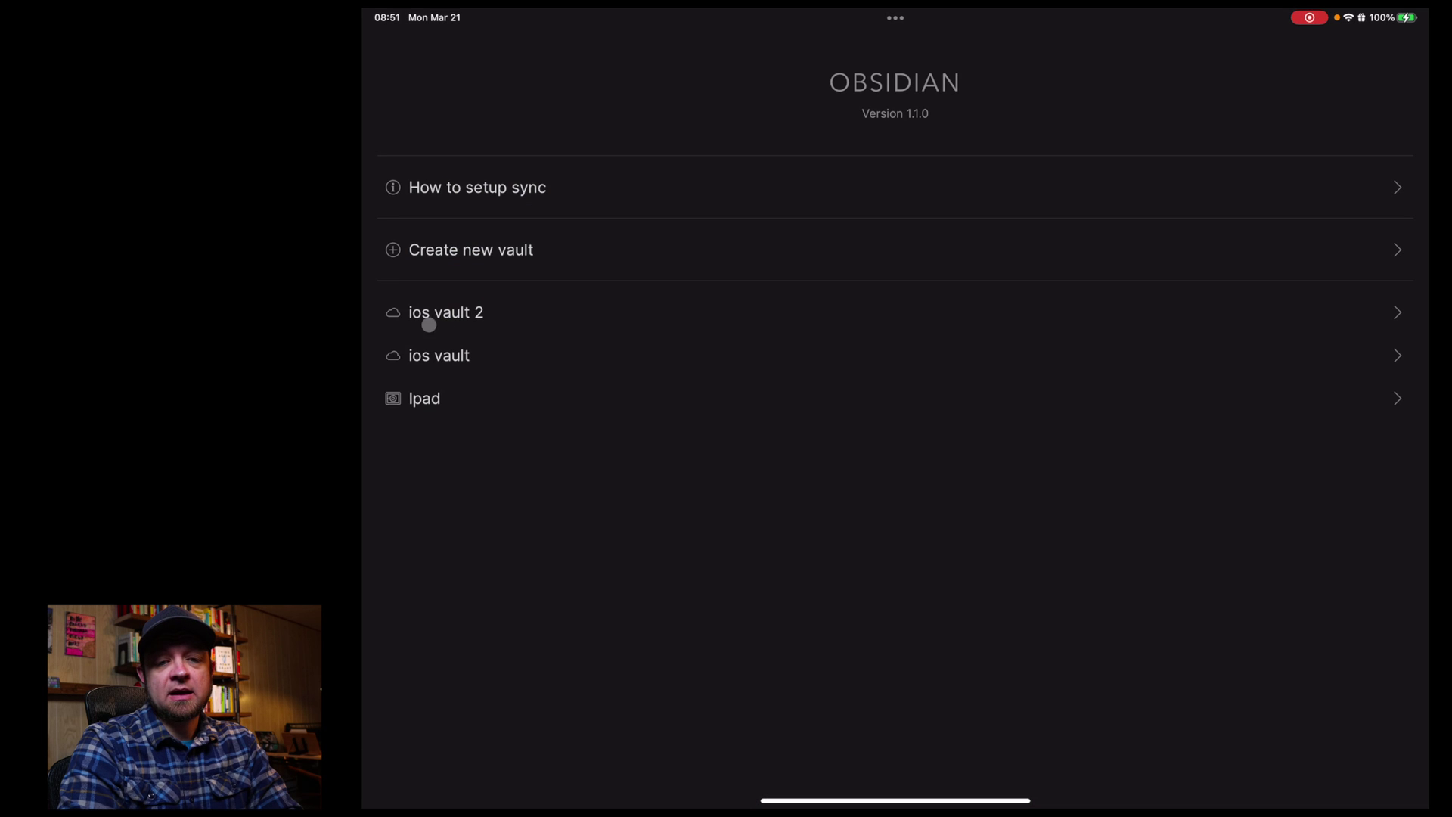
click(500, 250)
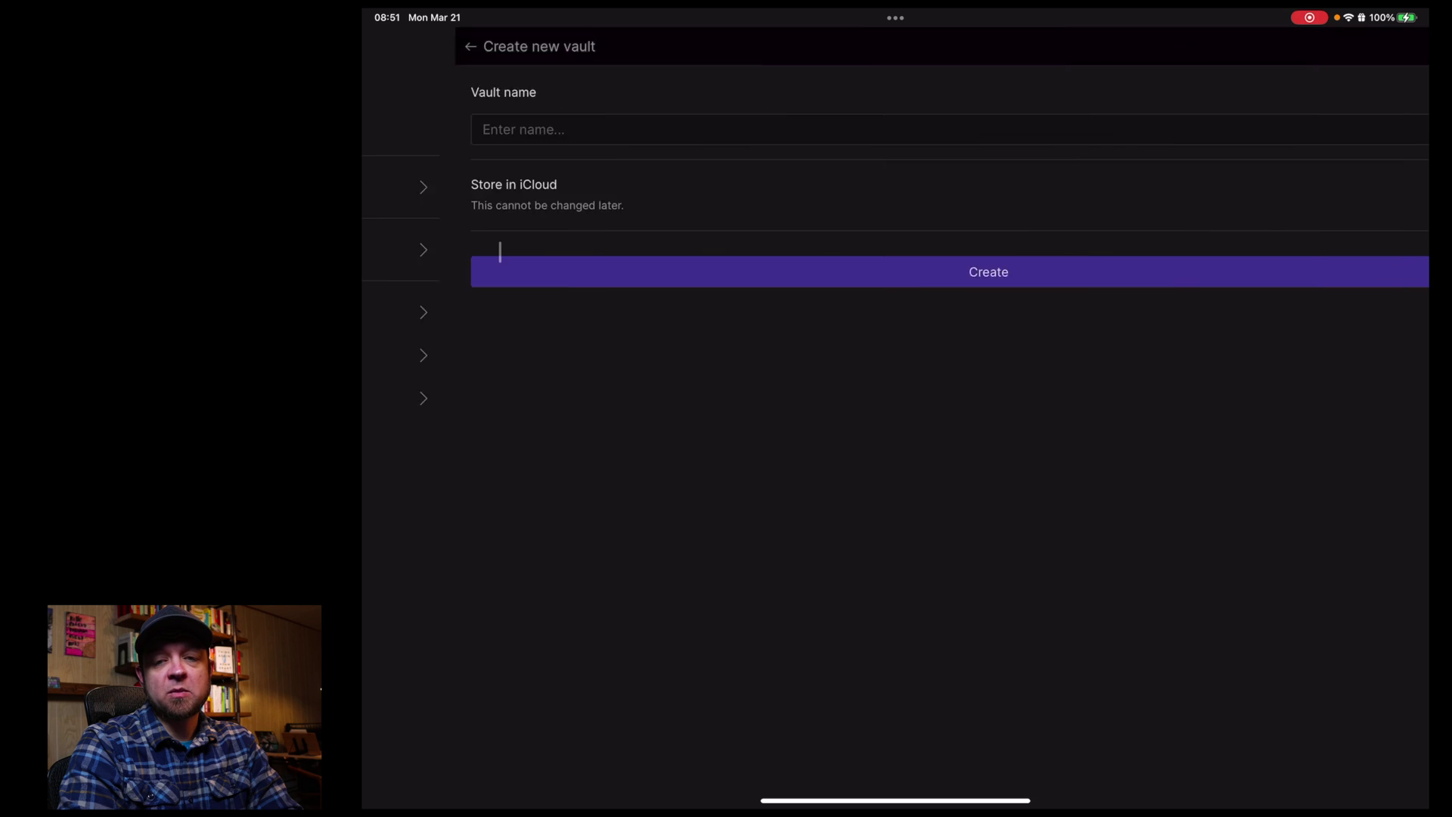
click(523, 132)
text(Sync te)
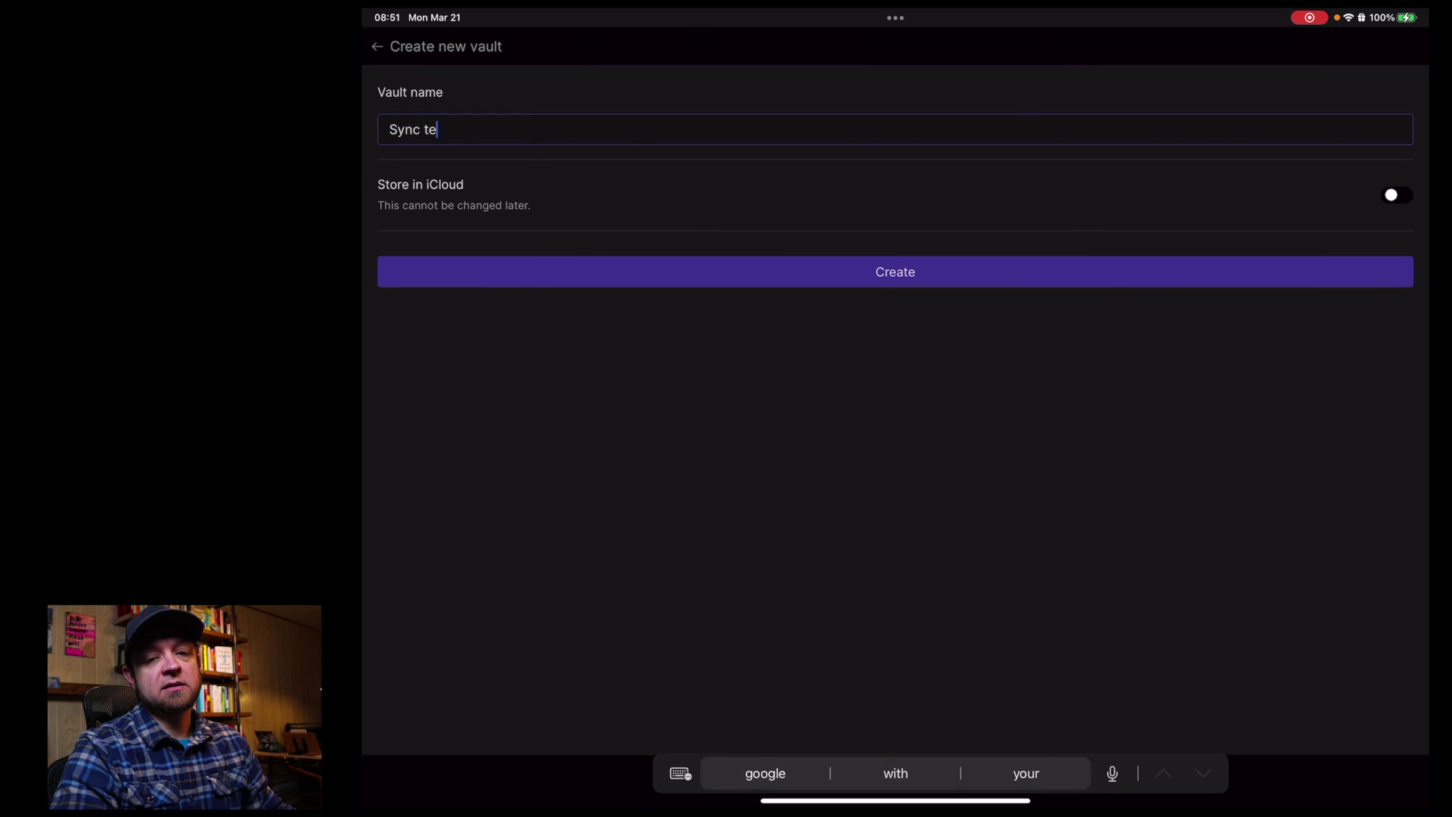
text(st)
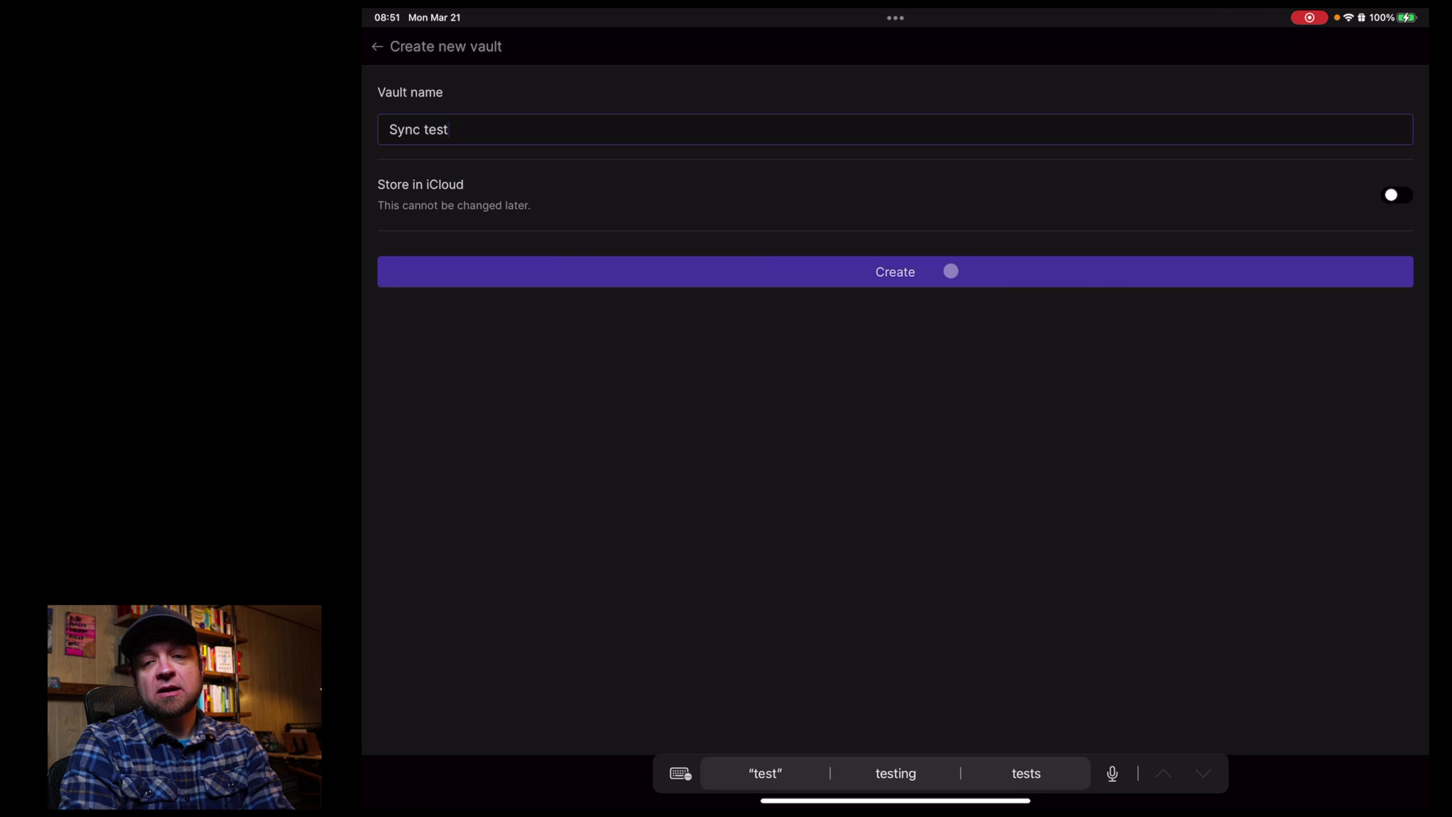
click(951, 270)
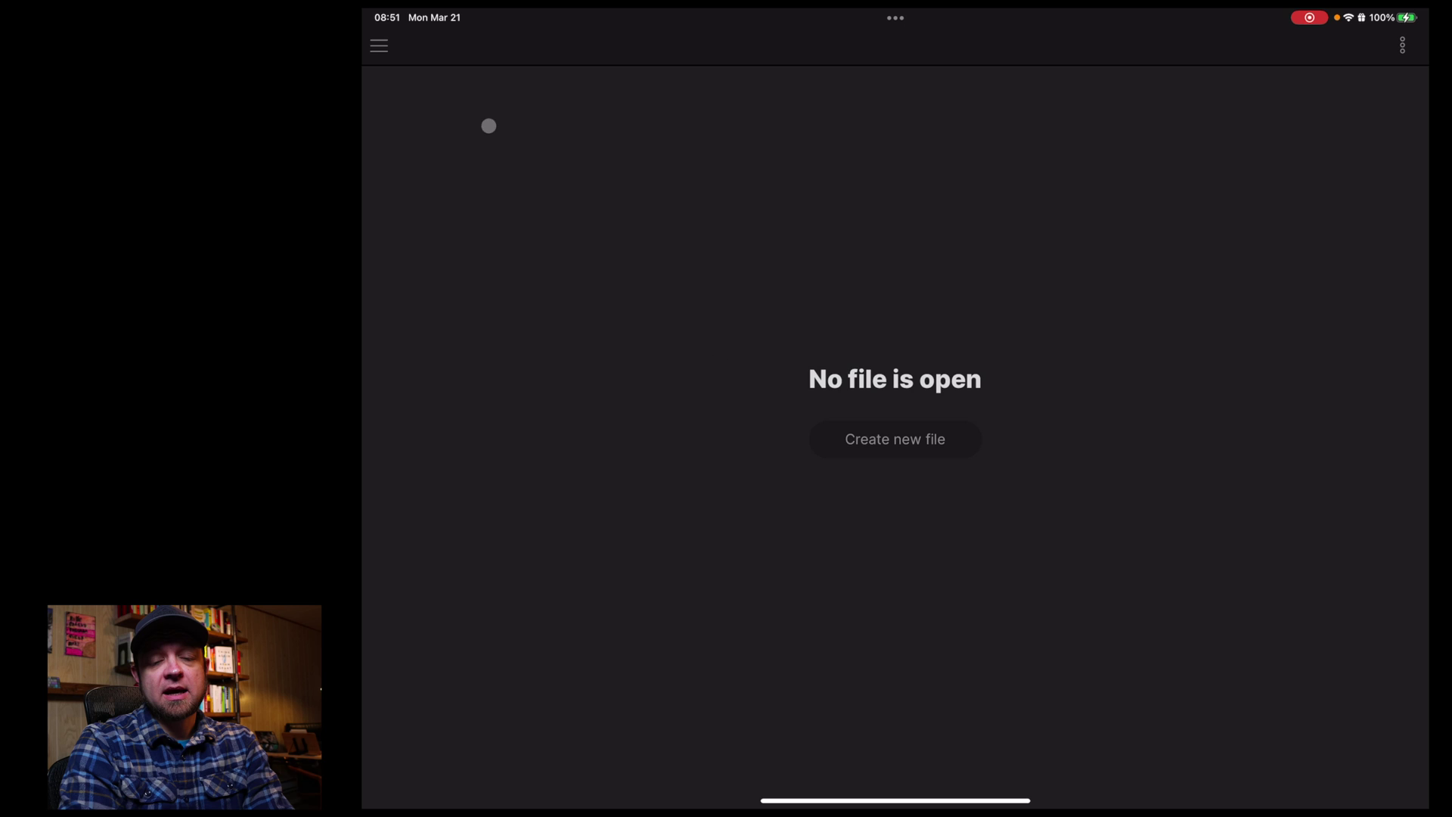
Step: Pin the file list open and enable the Sync core plugin in Settings
click(378, 45)
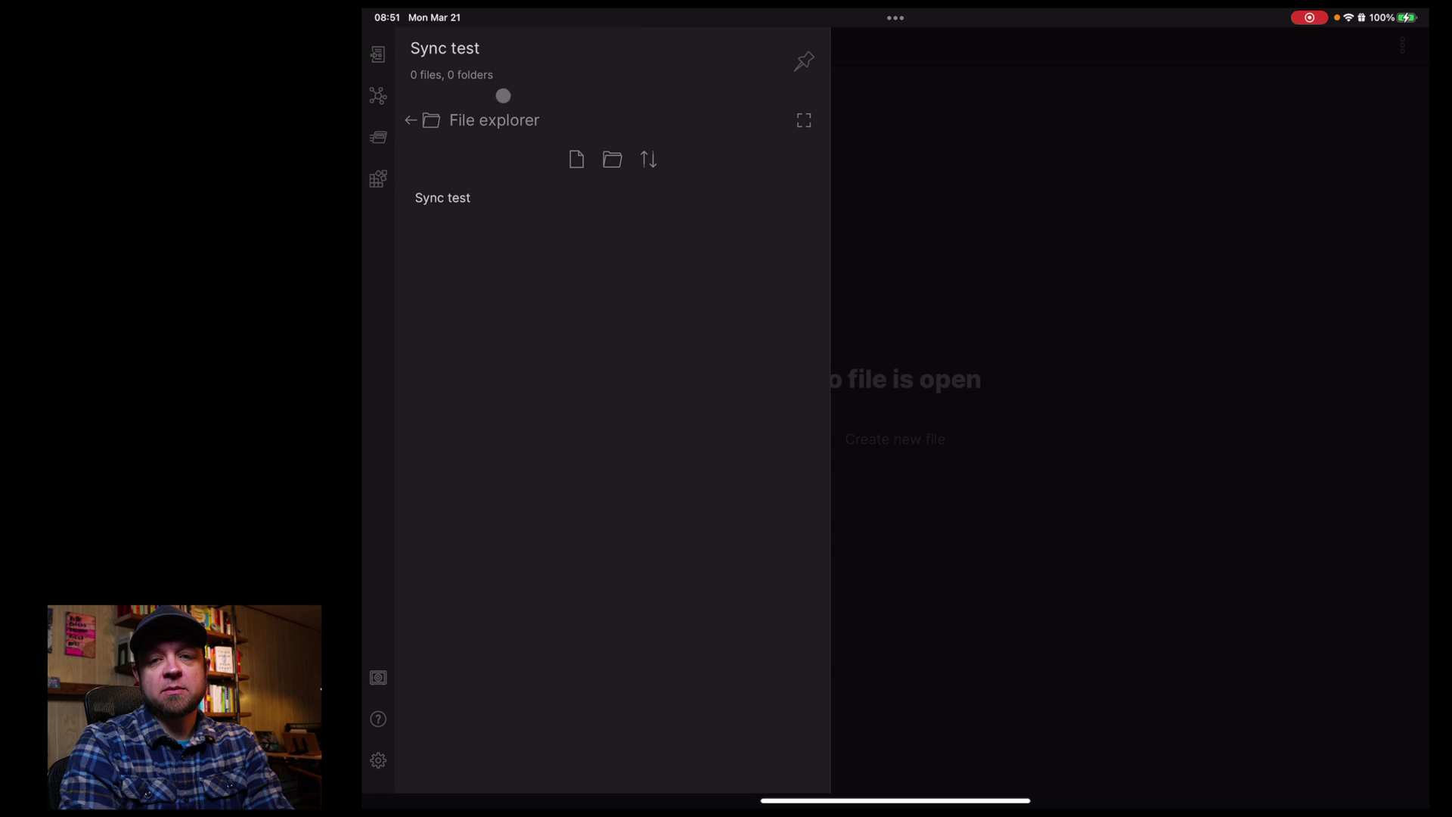
click(802, 60)
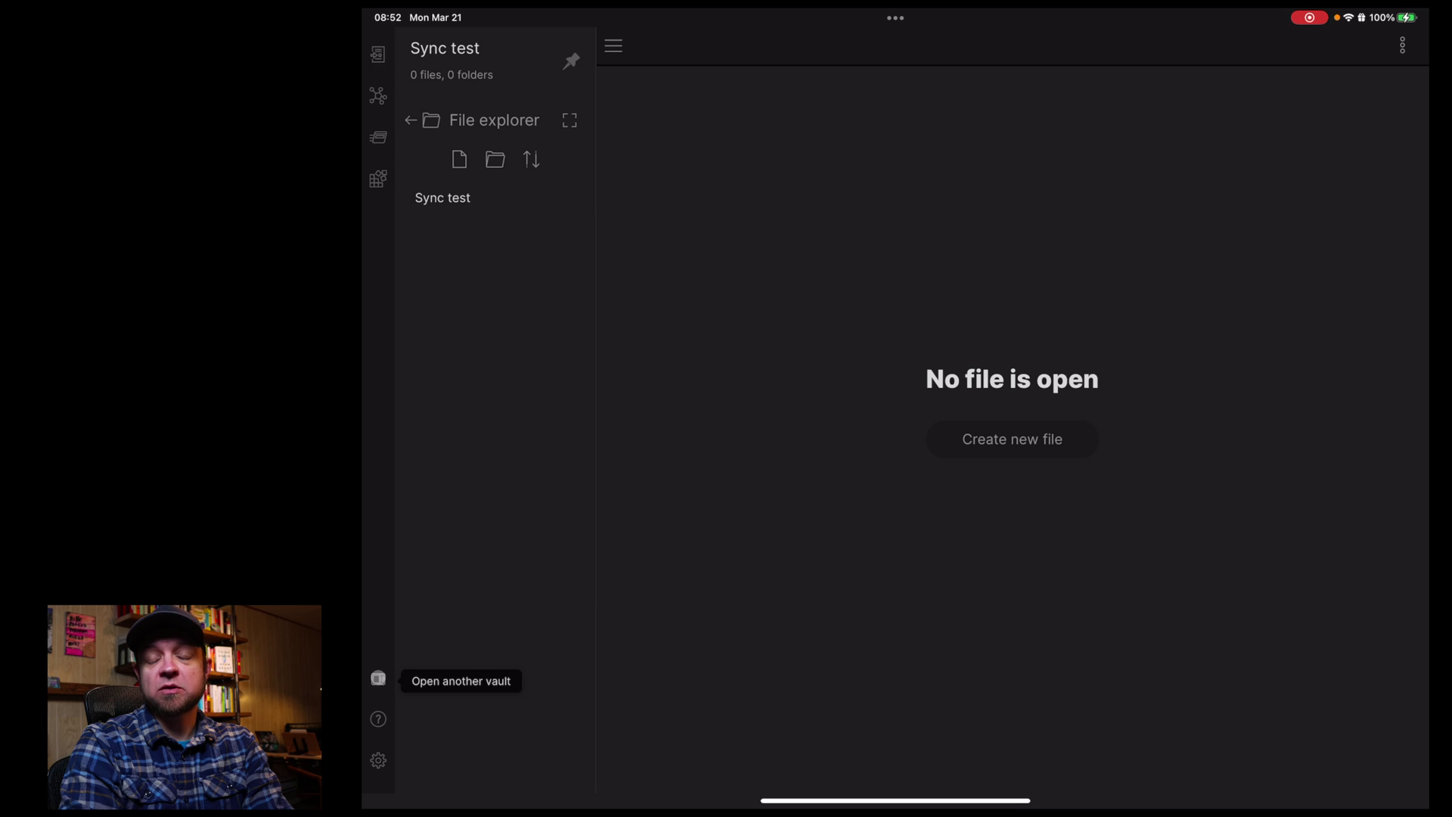
click(378, 760)
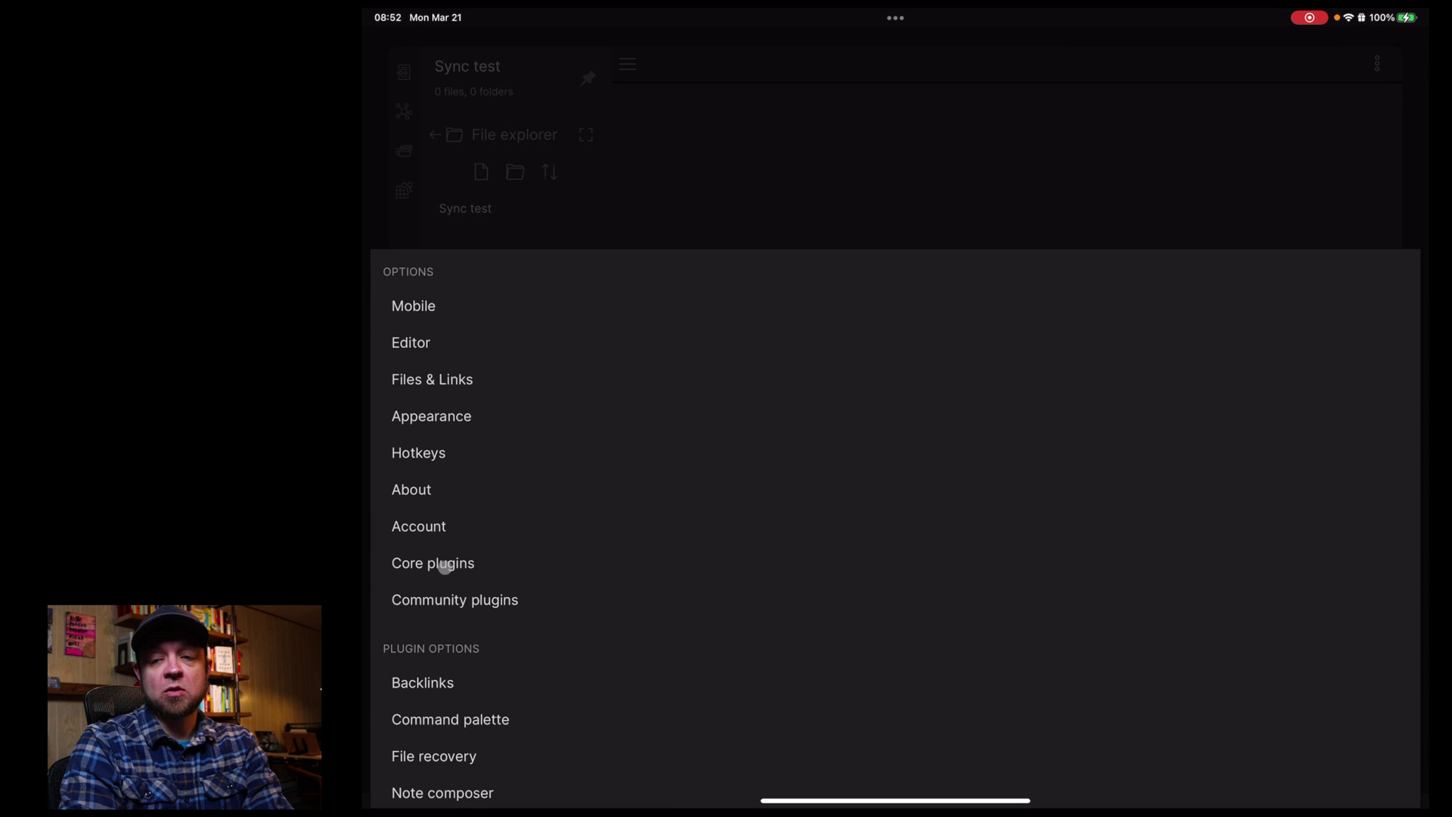
click(444, 564)
click(1213, 370)
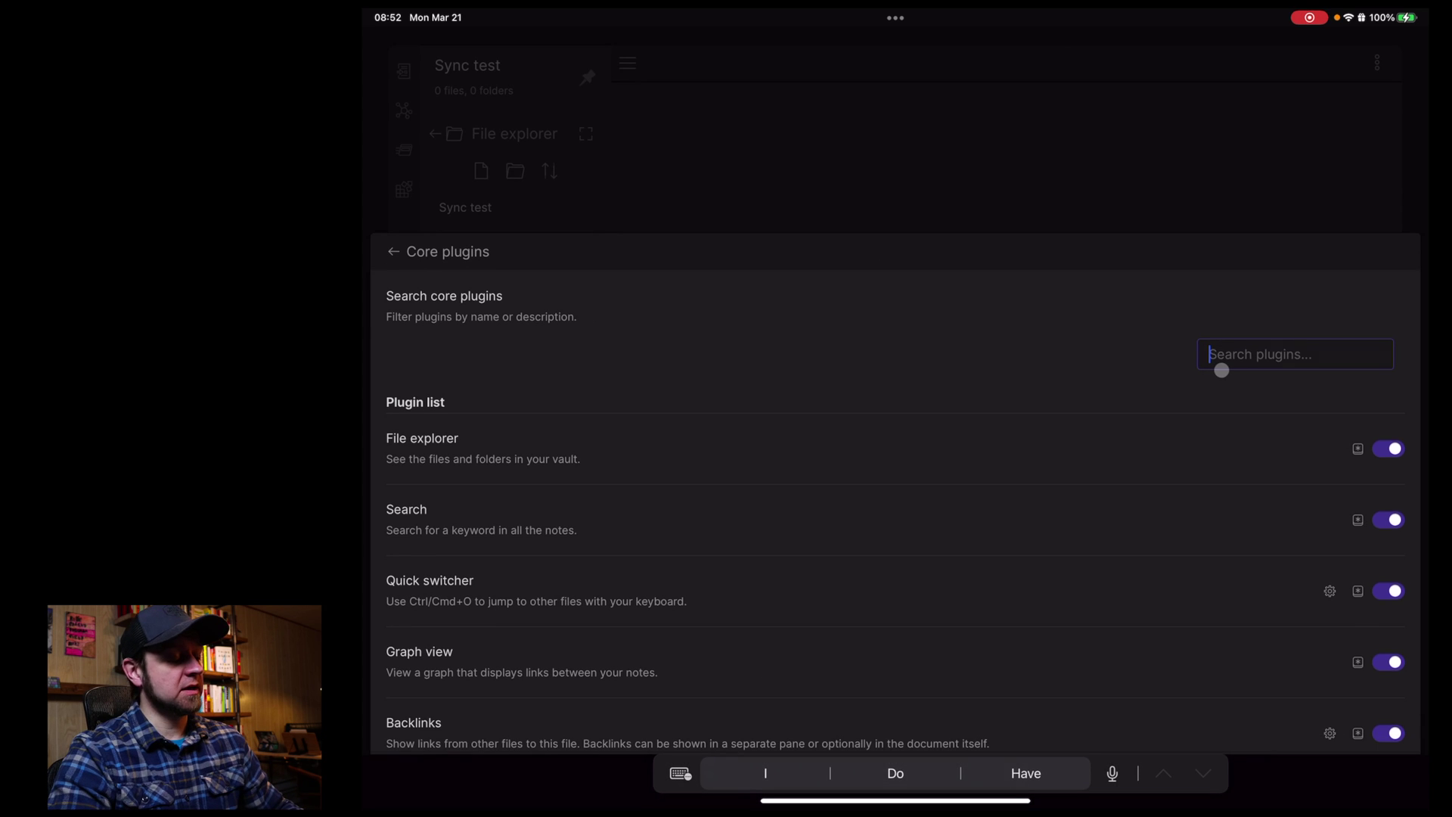
text(Sync)
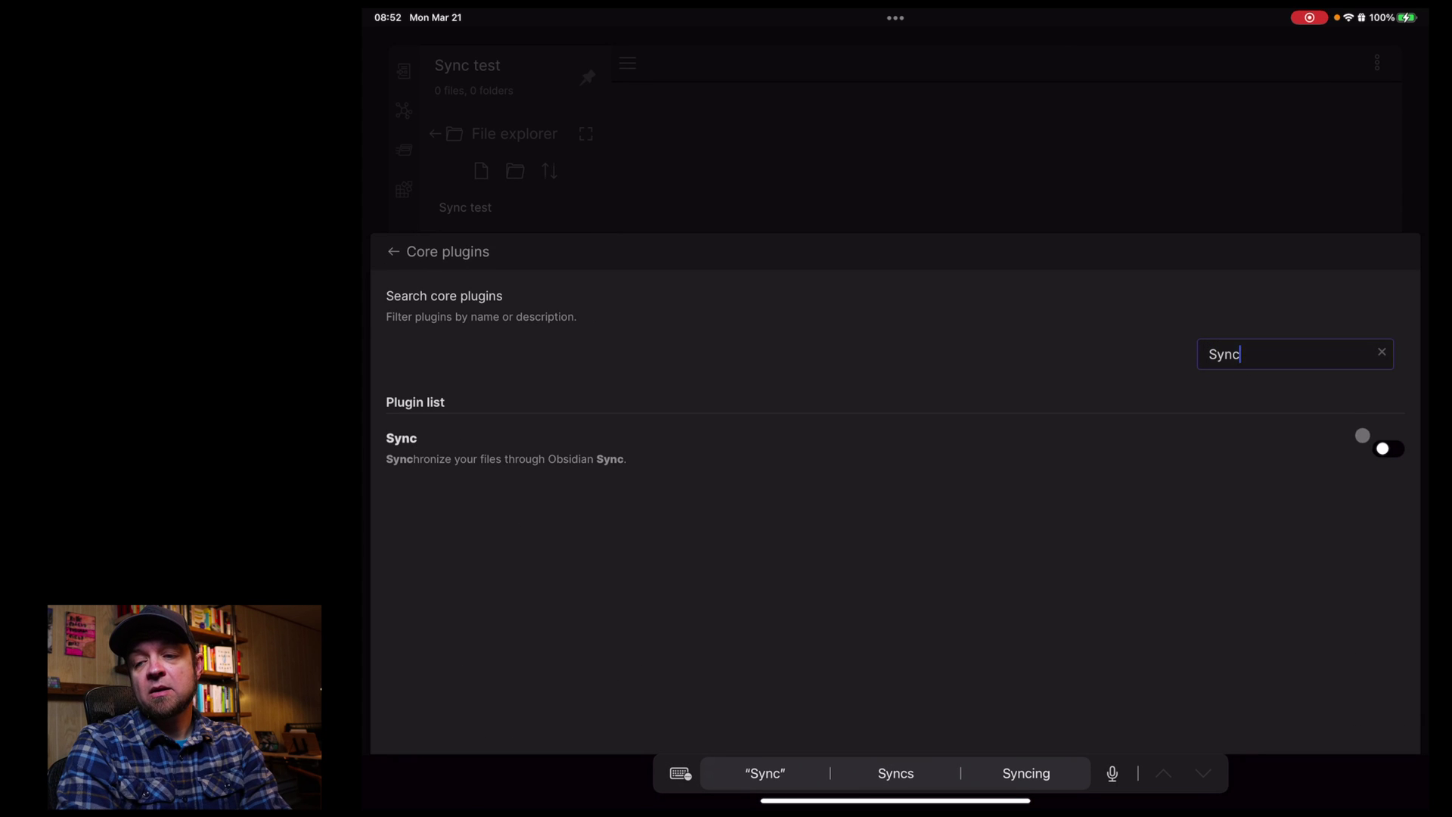
click(1384, 448)
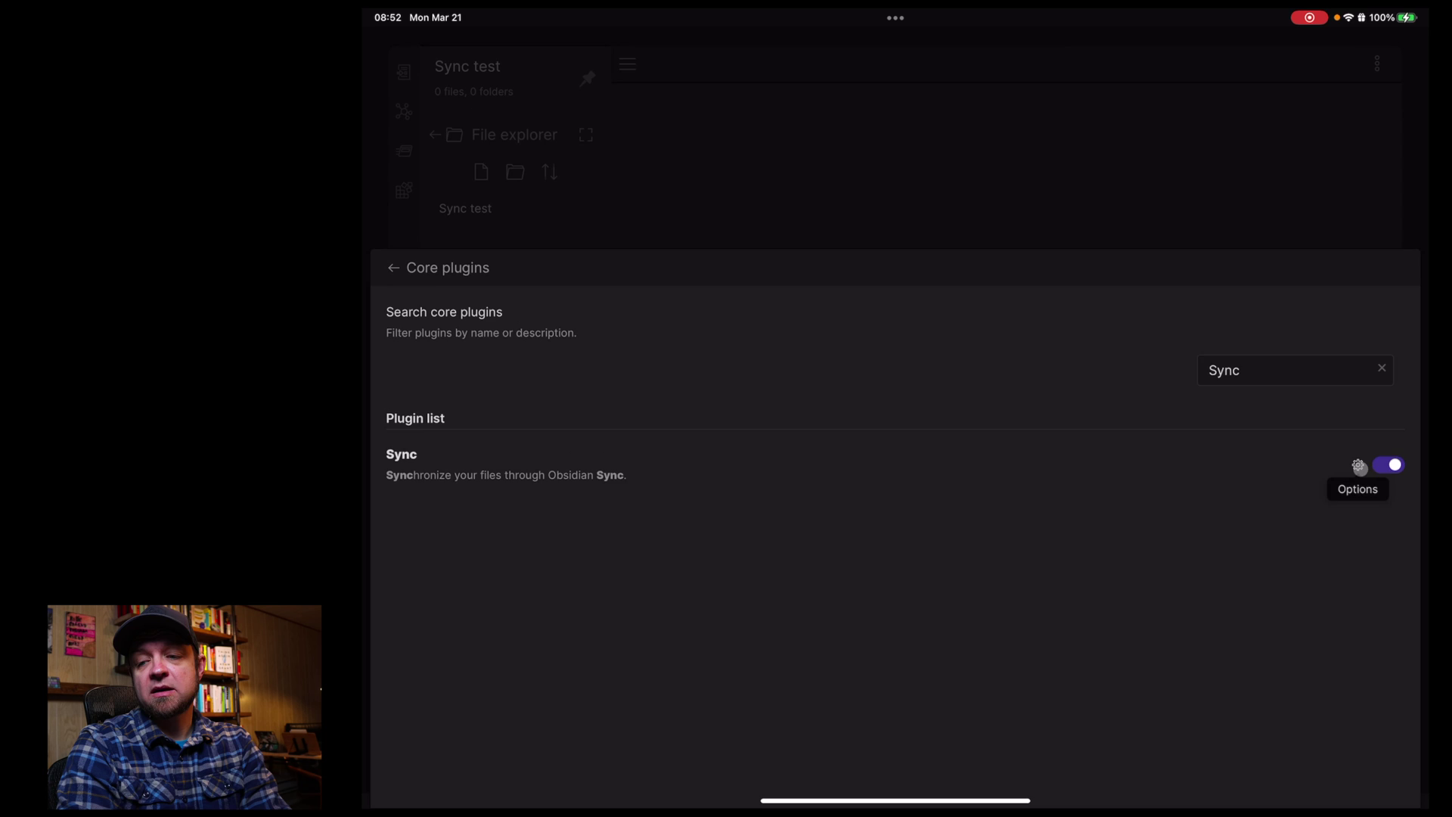
Step: In the Sync options, choose the Sync Test remote vault and connect to it
click(1359, 467)
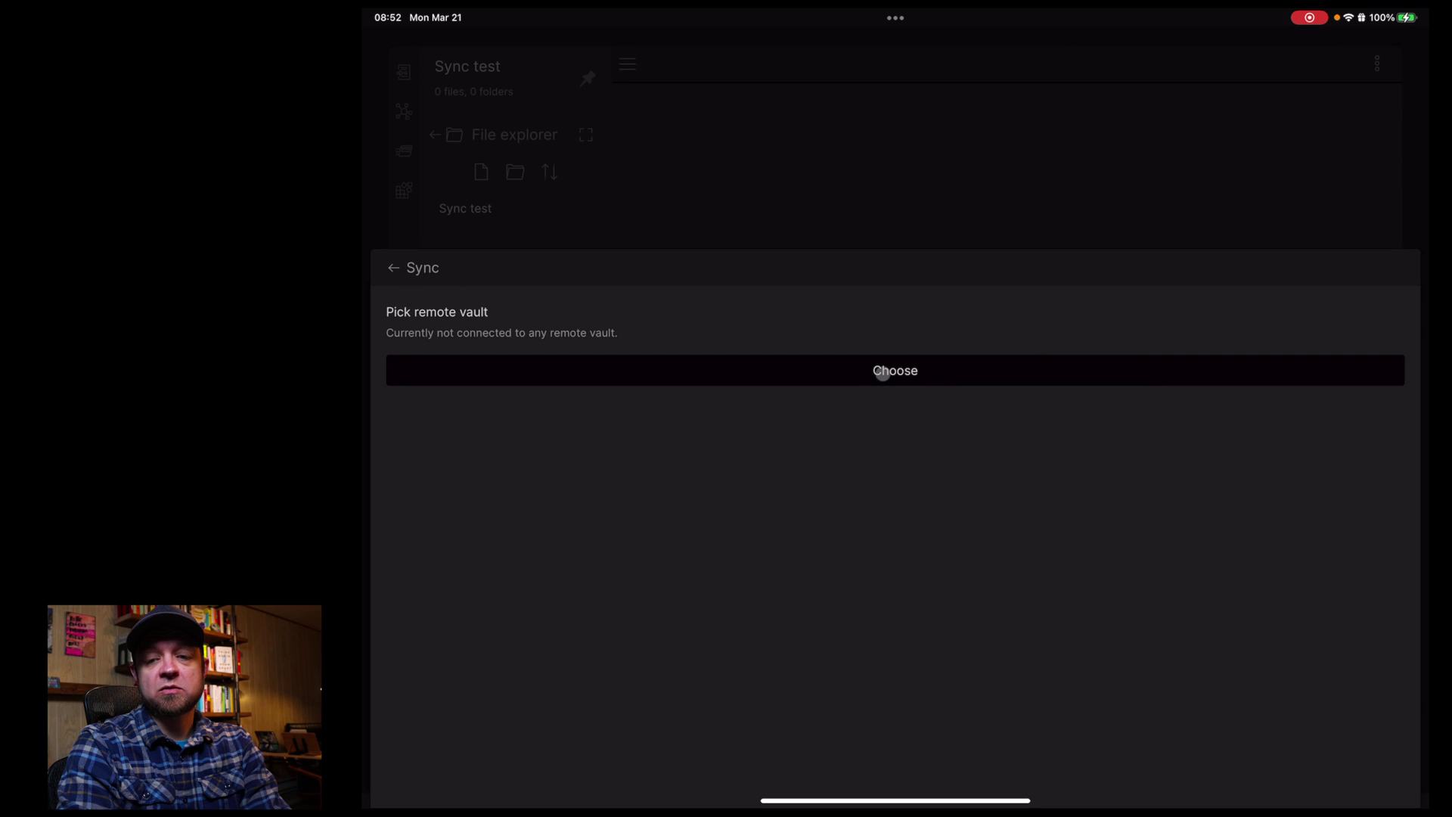
click(883, 371)
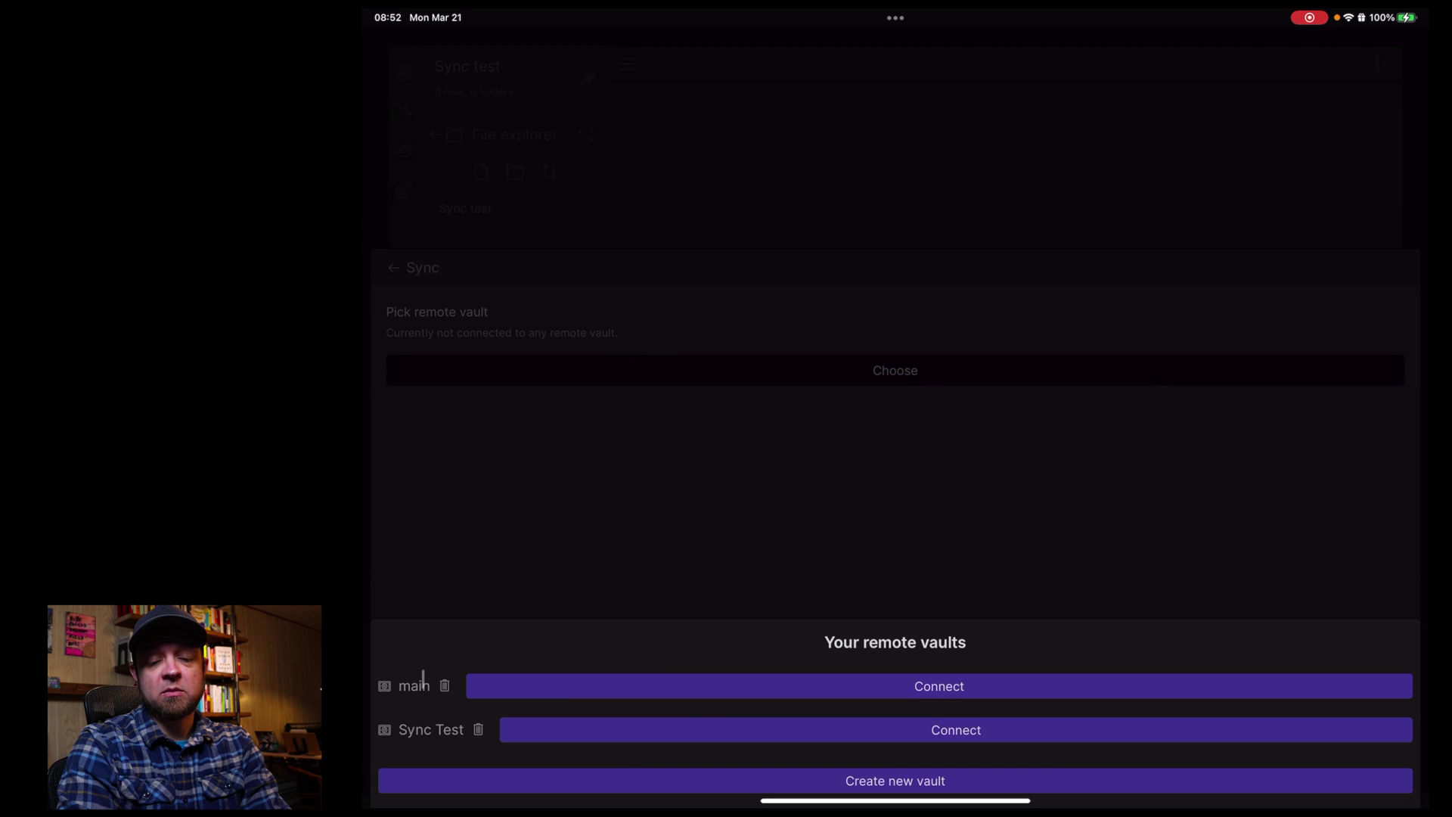
click(959, 734)
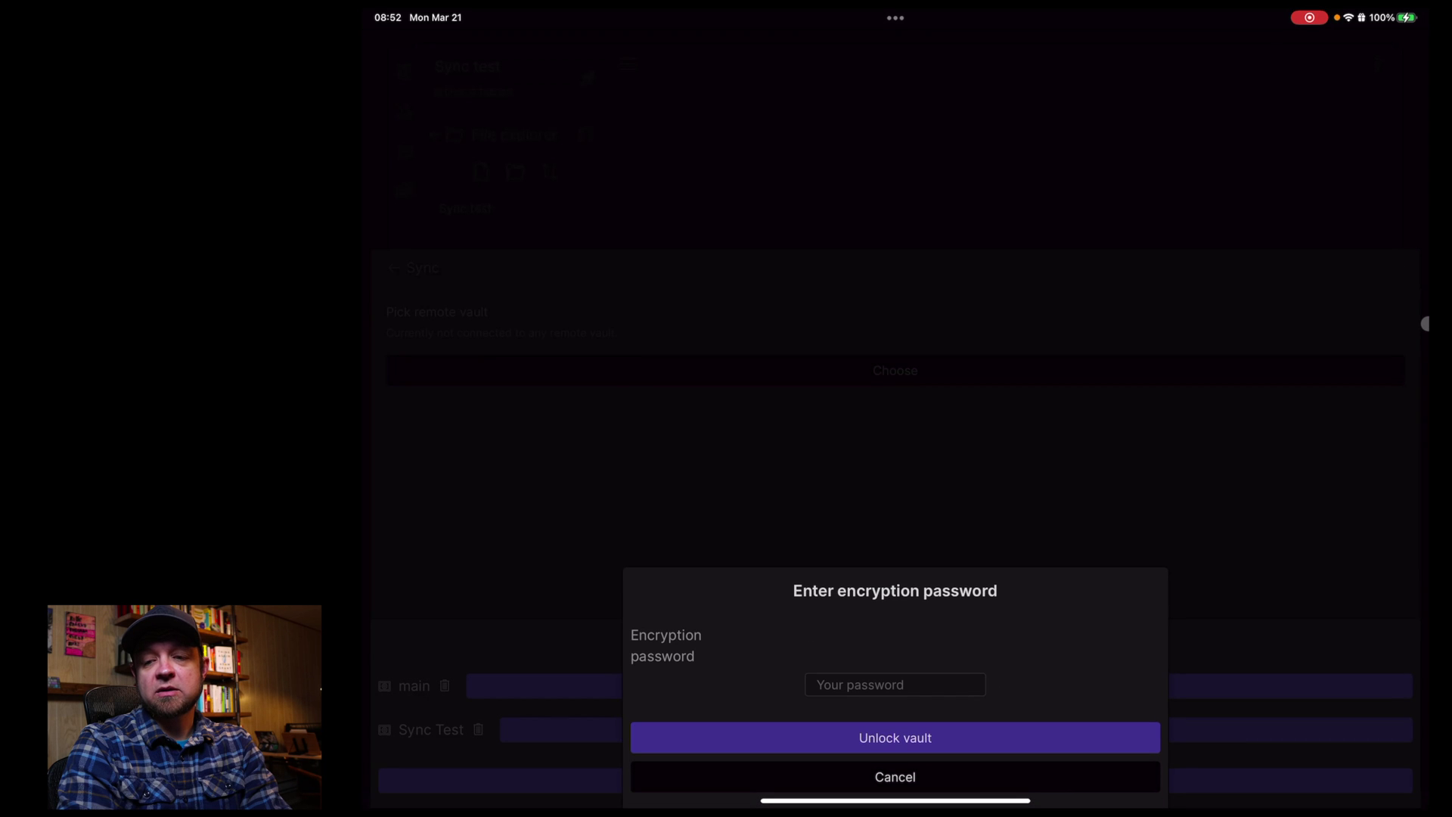
Step: Copy the Sync Test Obsidian Vault password from 1Password and return to Obsidian
key(super+space)
text(pas)
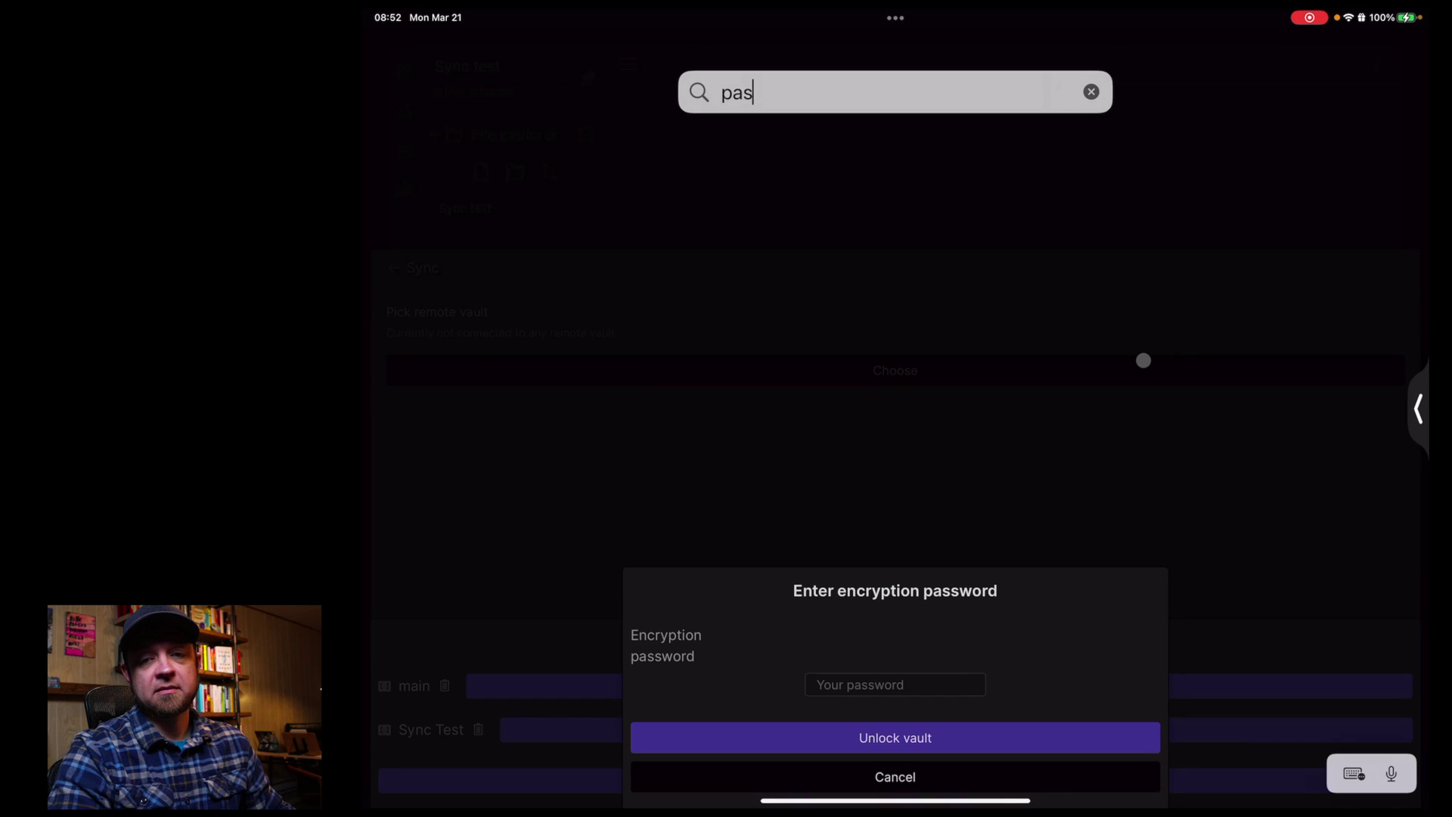
key(Return)
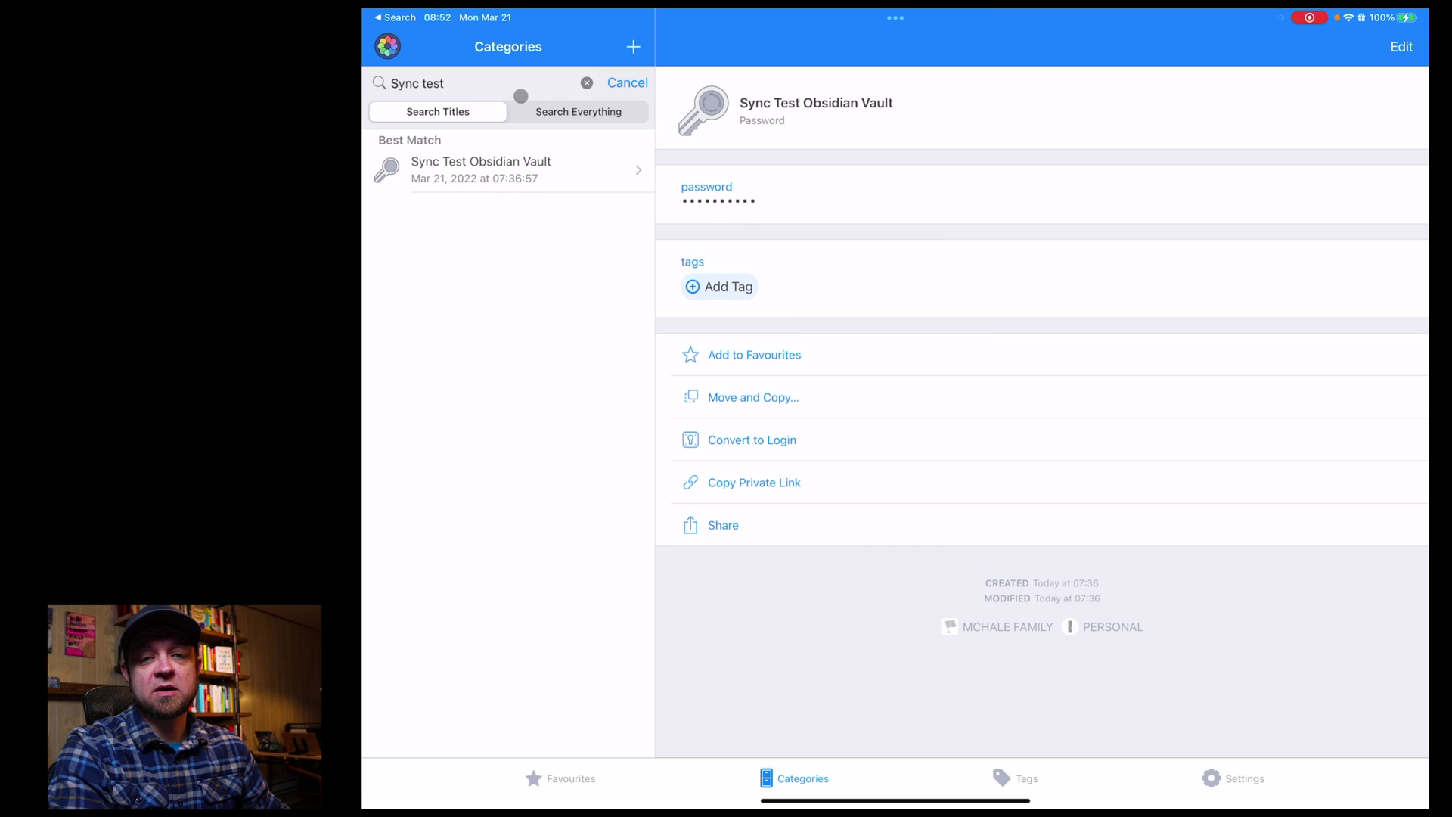
click(821, 197)
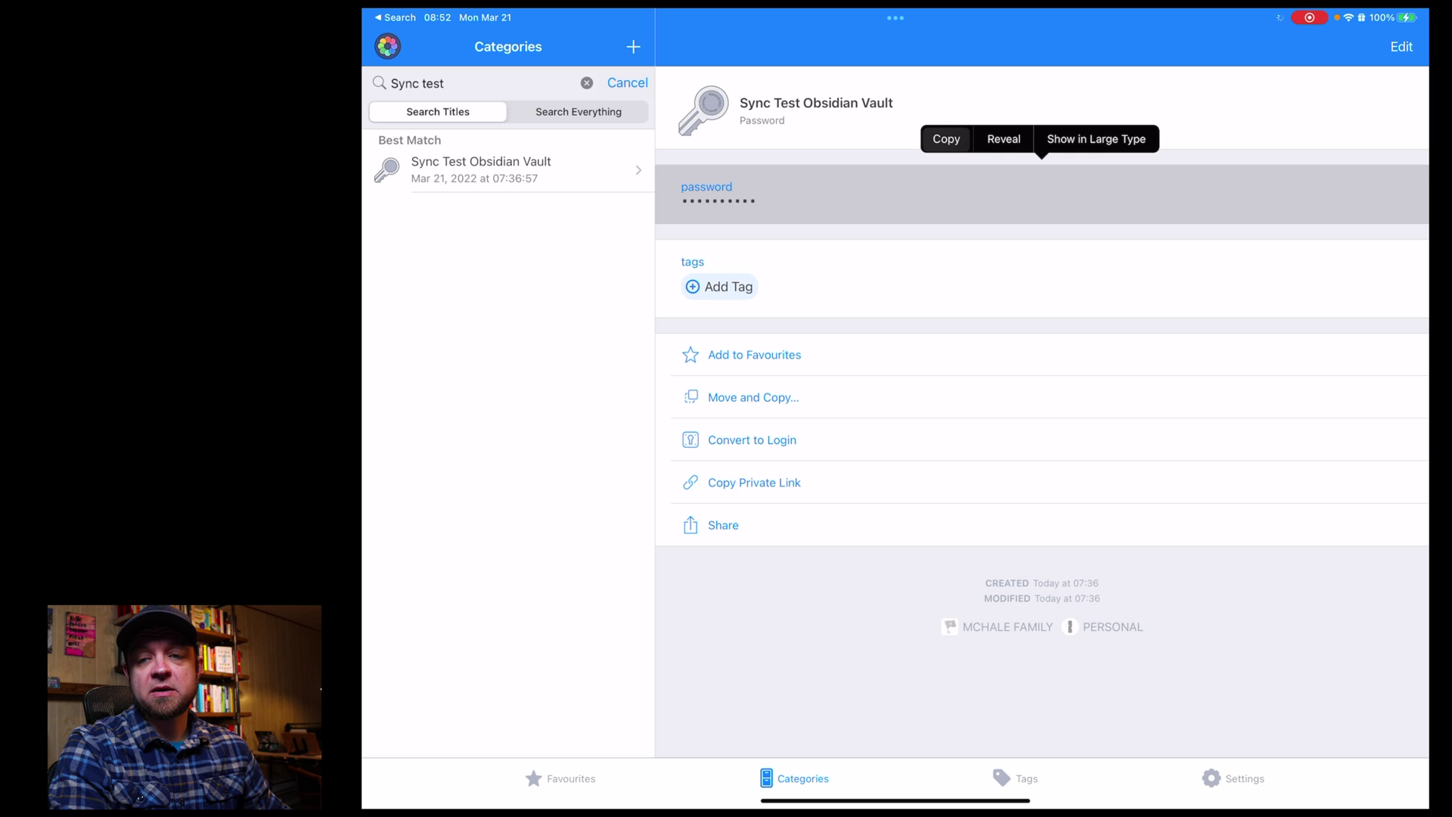
click(945, 138)
key(super+Tab)
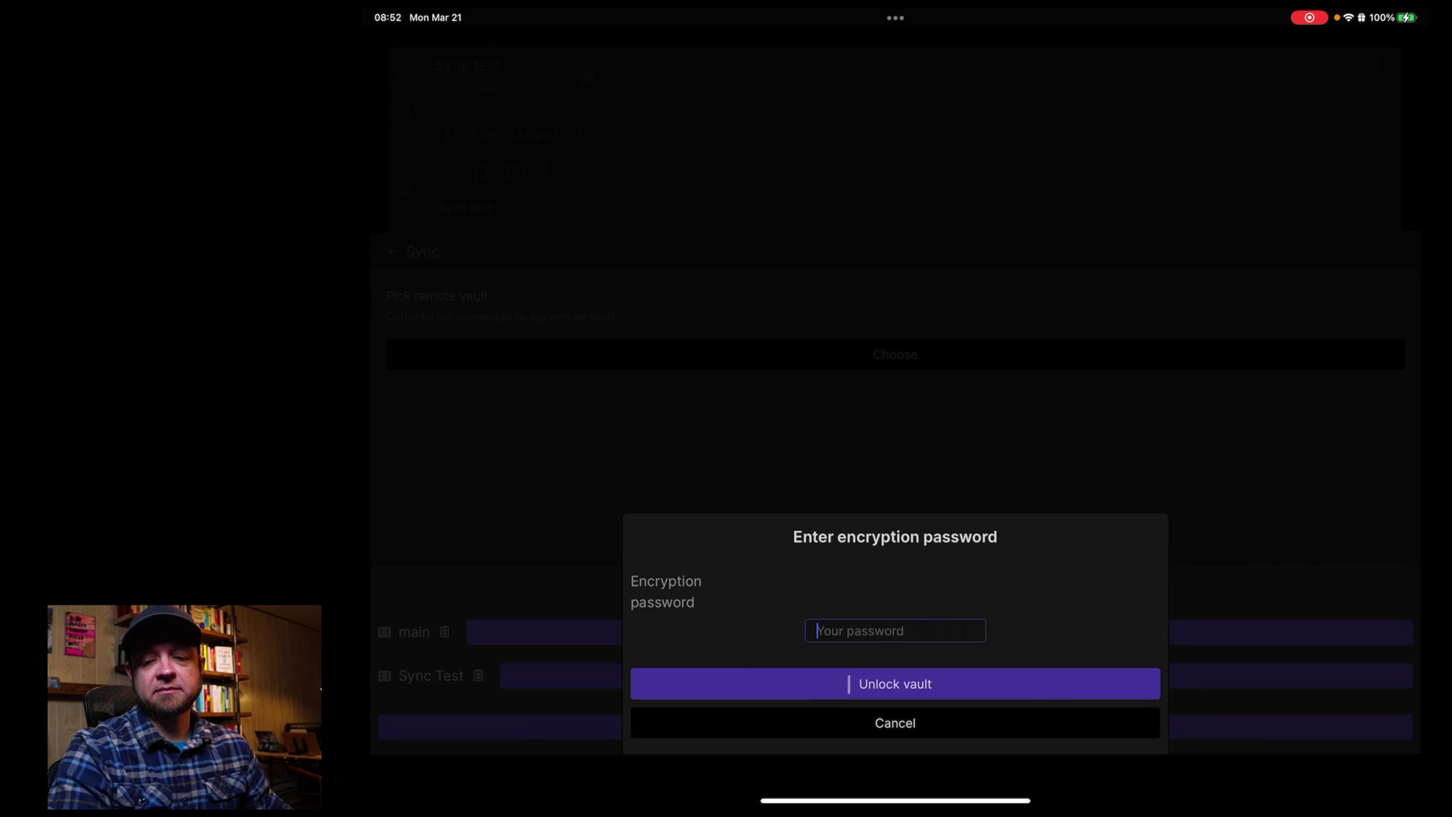
Step: Paste the encryption password to unlock Sync Test, start syncing, and close the Sync settings
key(super+v)
click(883, 683)
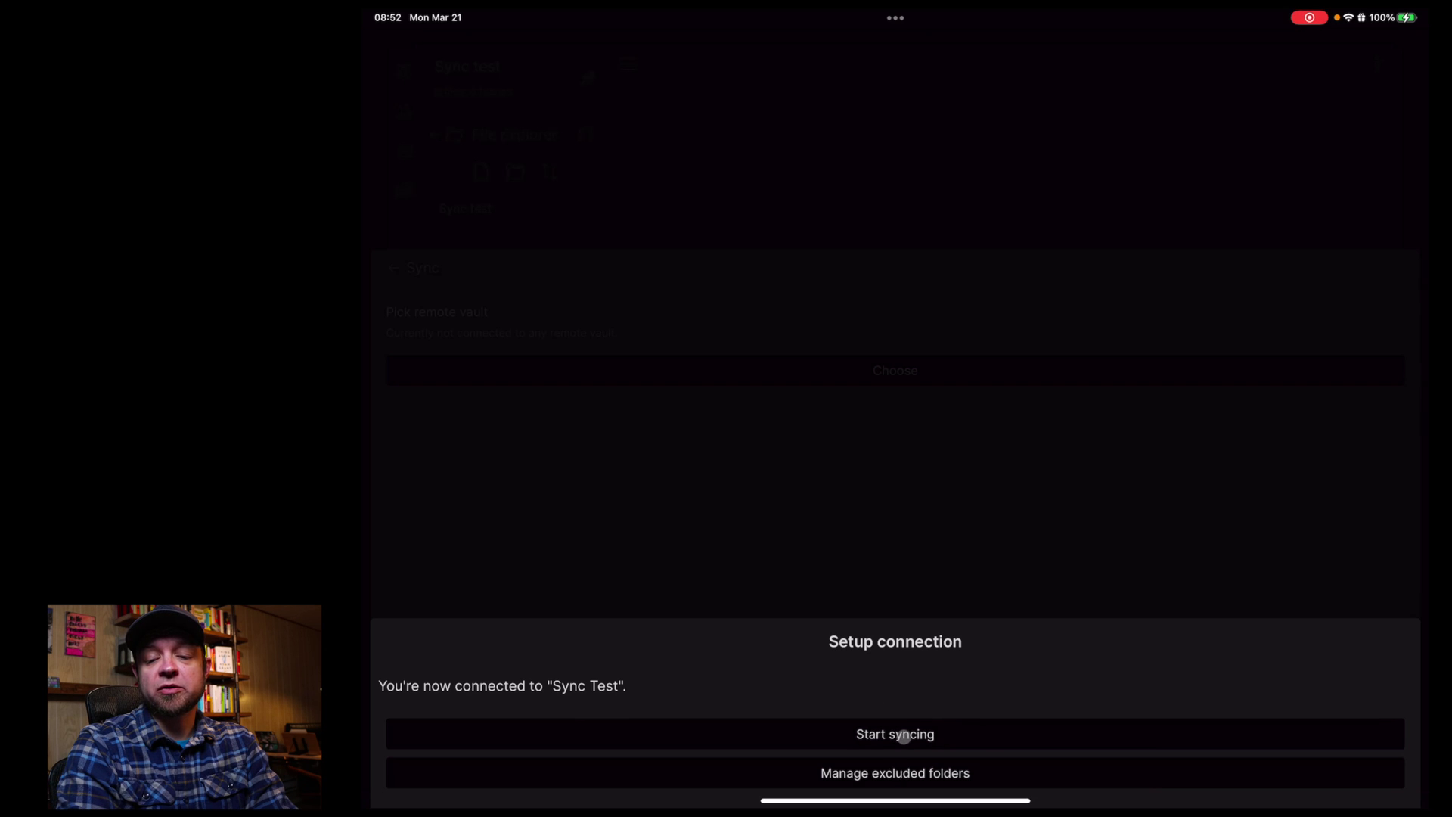
click(901, 735)
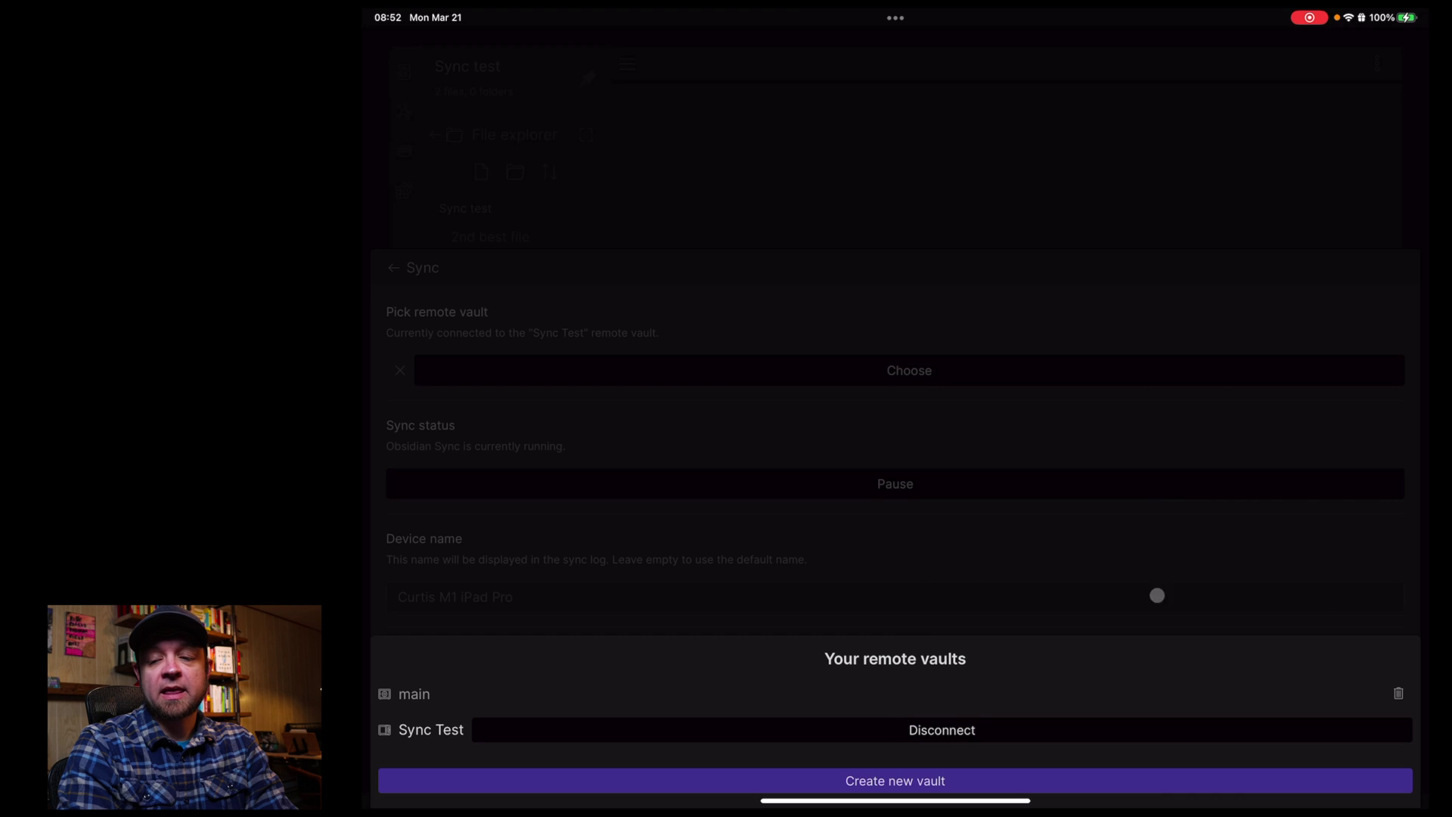
click(1292, 600)
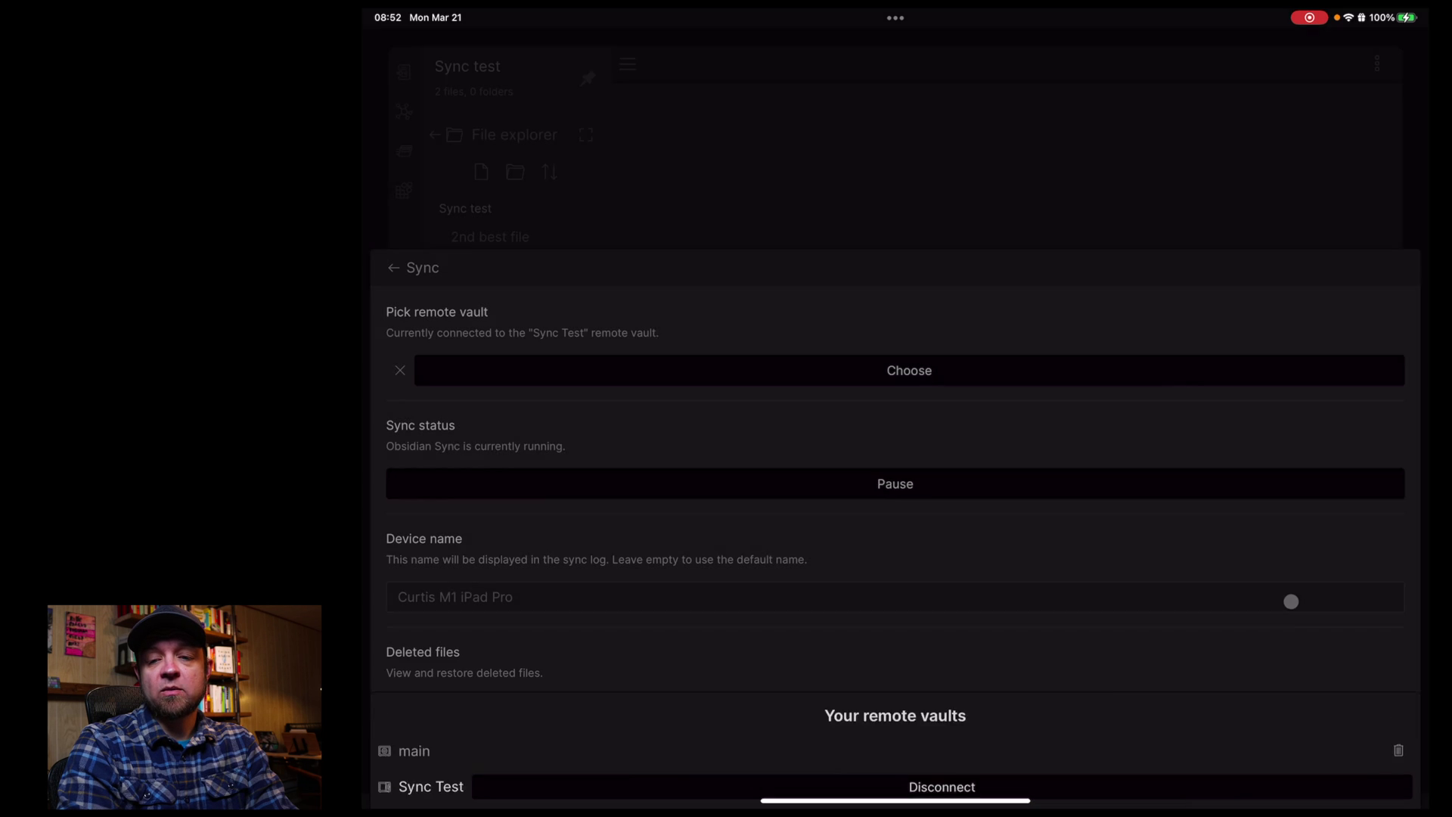
click(1004, 182)
Step: Append the line 'From the iPad.' to 2nd best file and bring up its file options
click(501, 230)
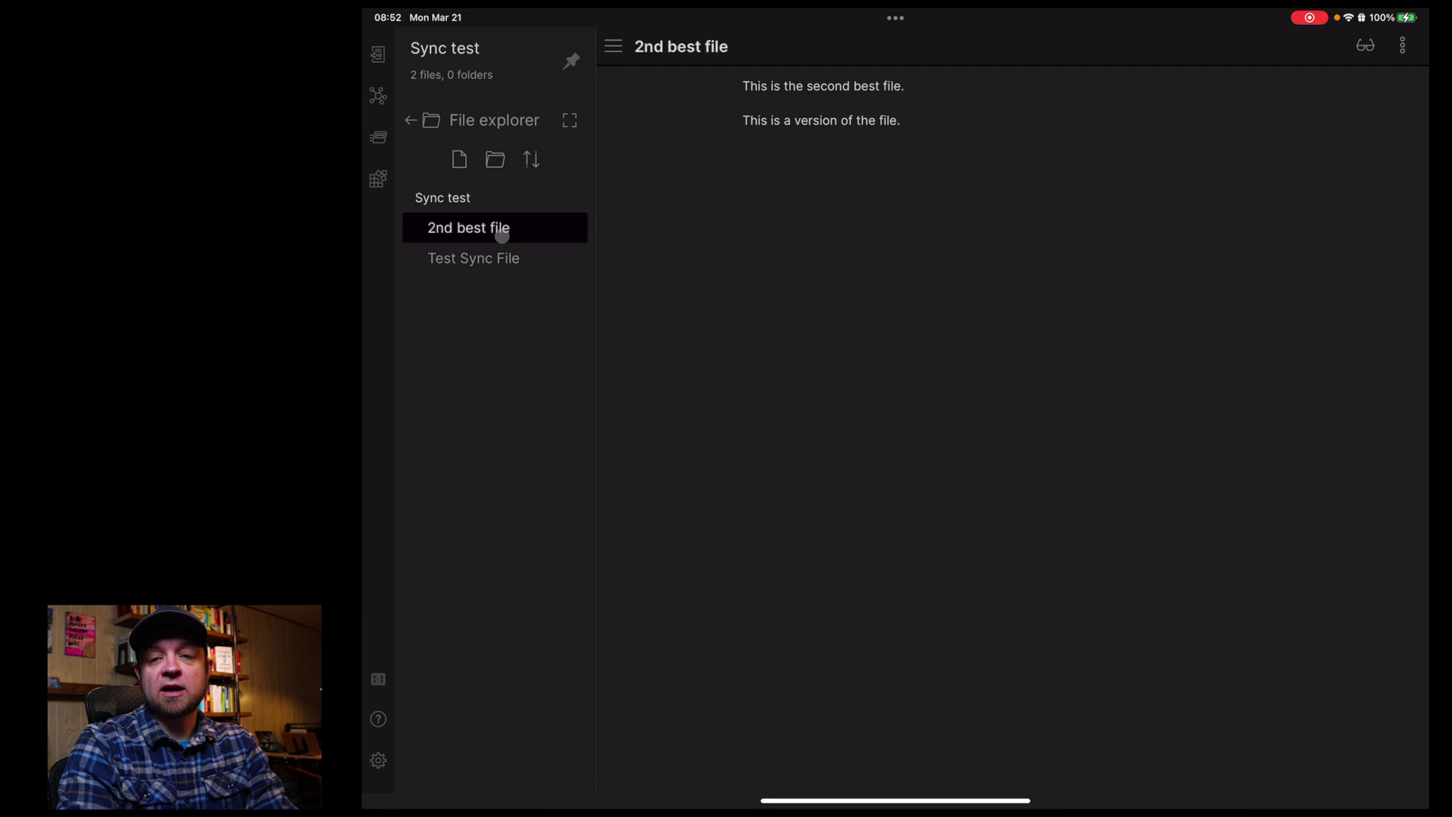
click(940, 130)
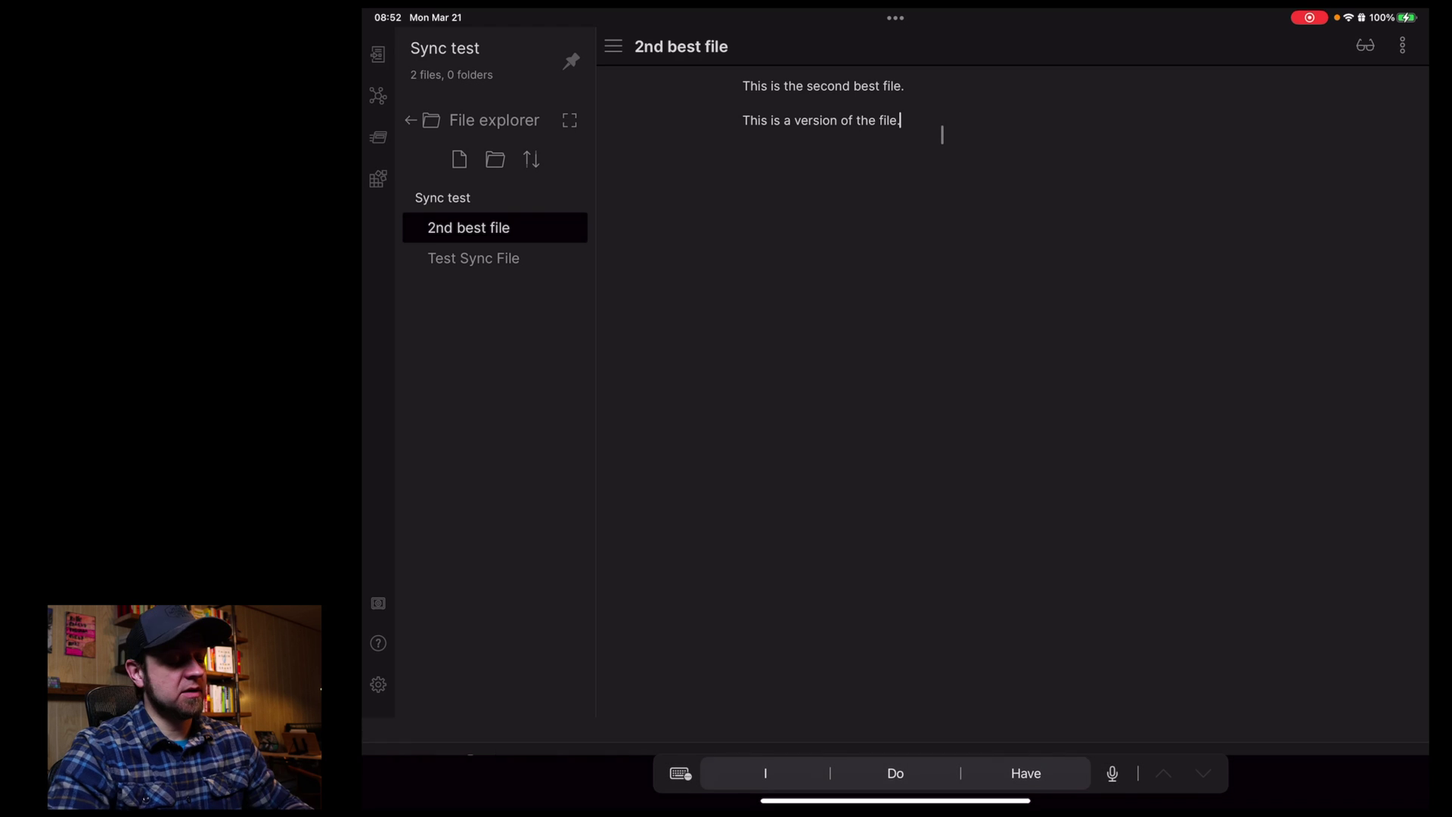
key(Return)
text(From the iPad)
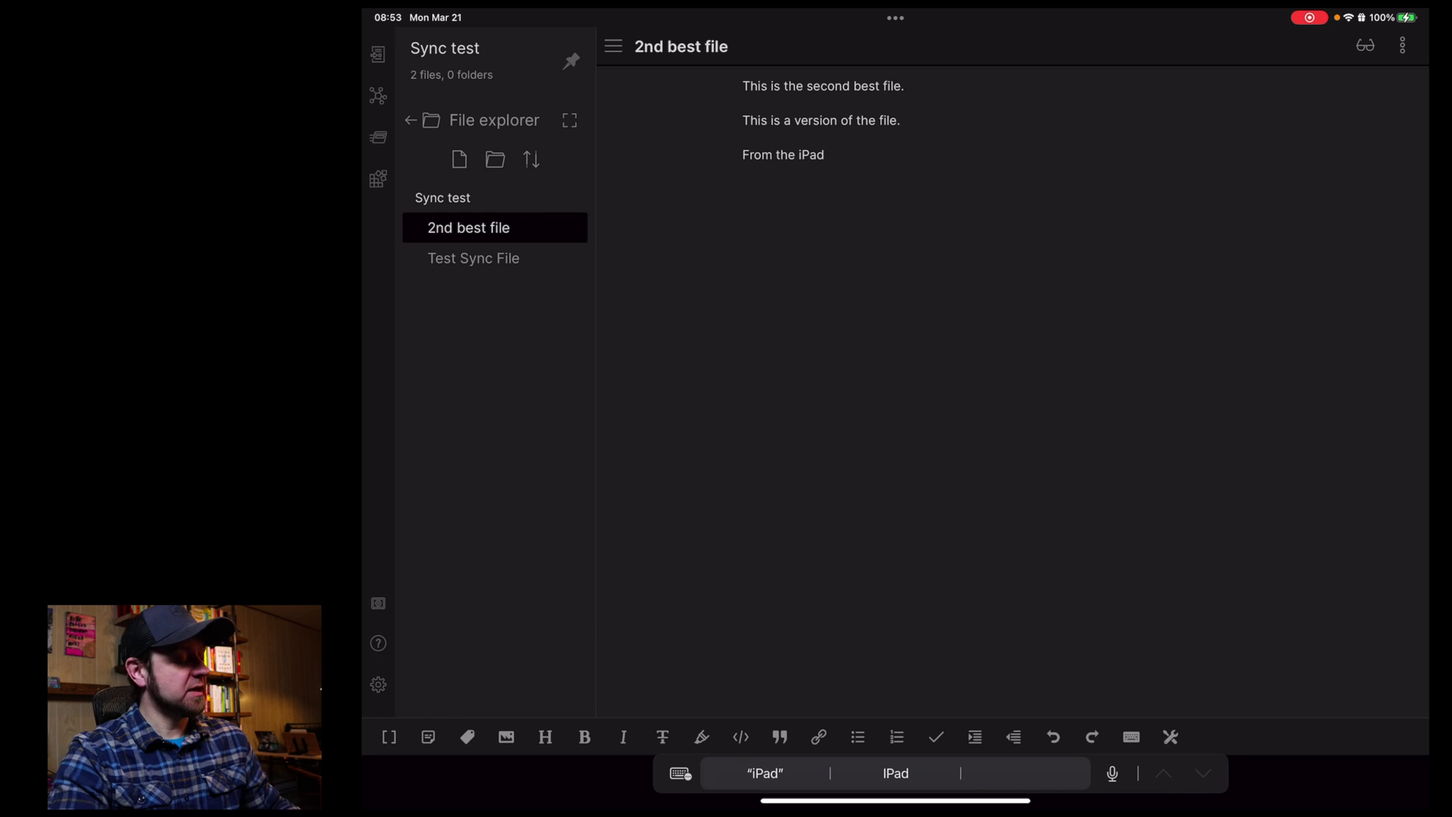
text(.)
key(Return)
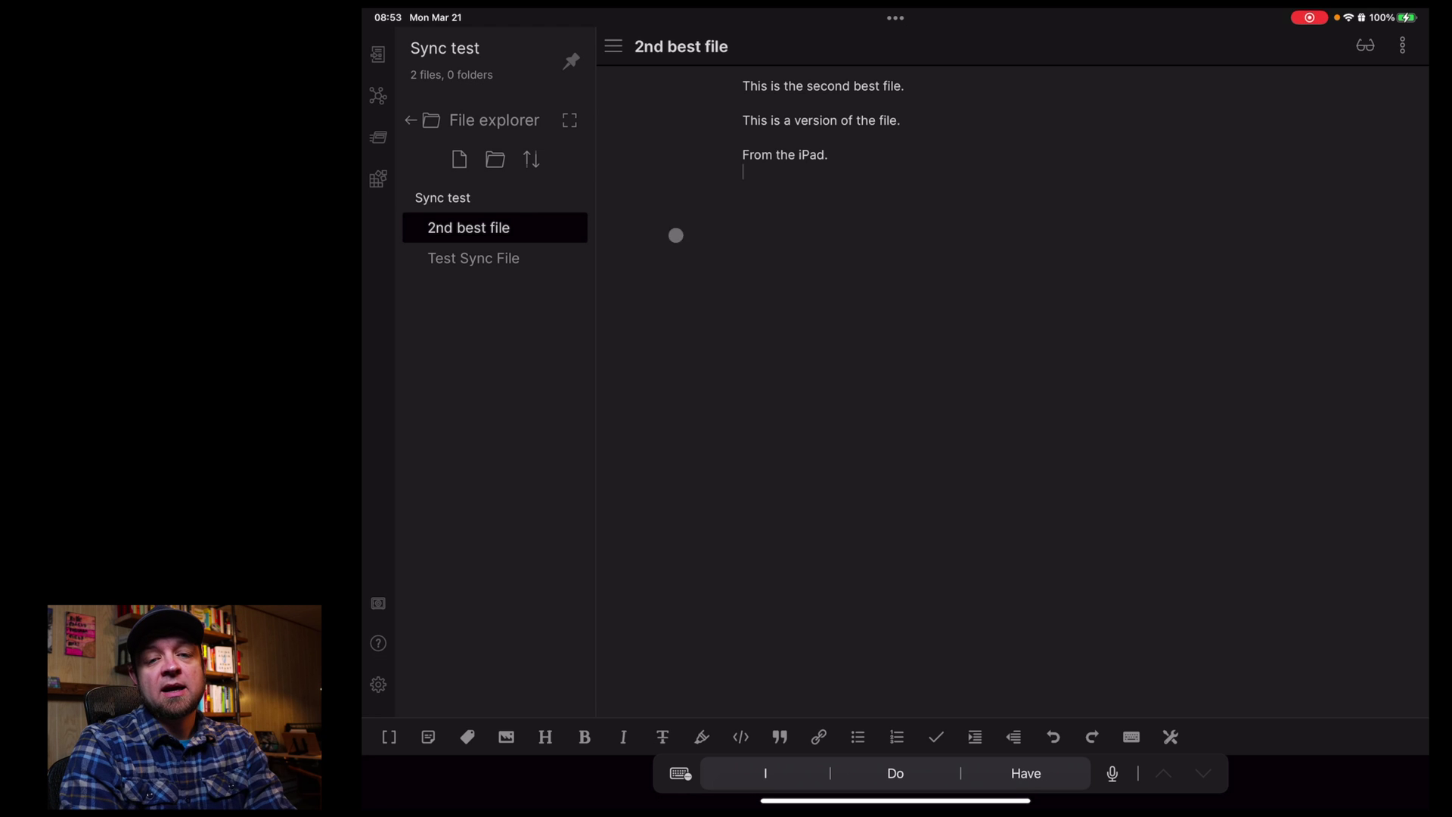
right_click(482, 228)
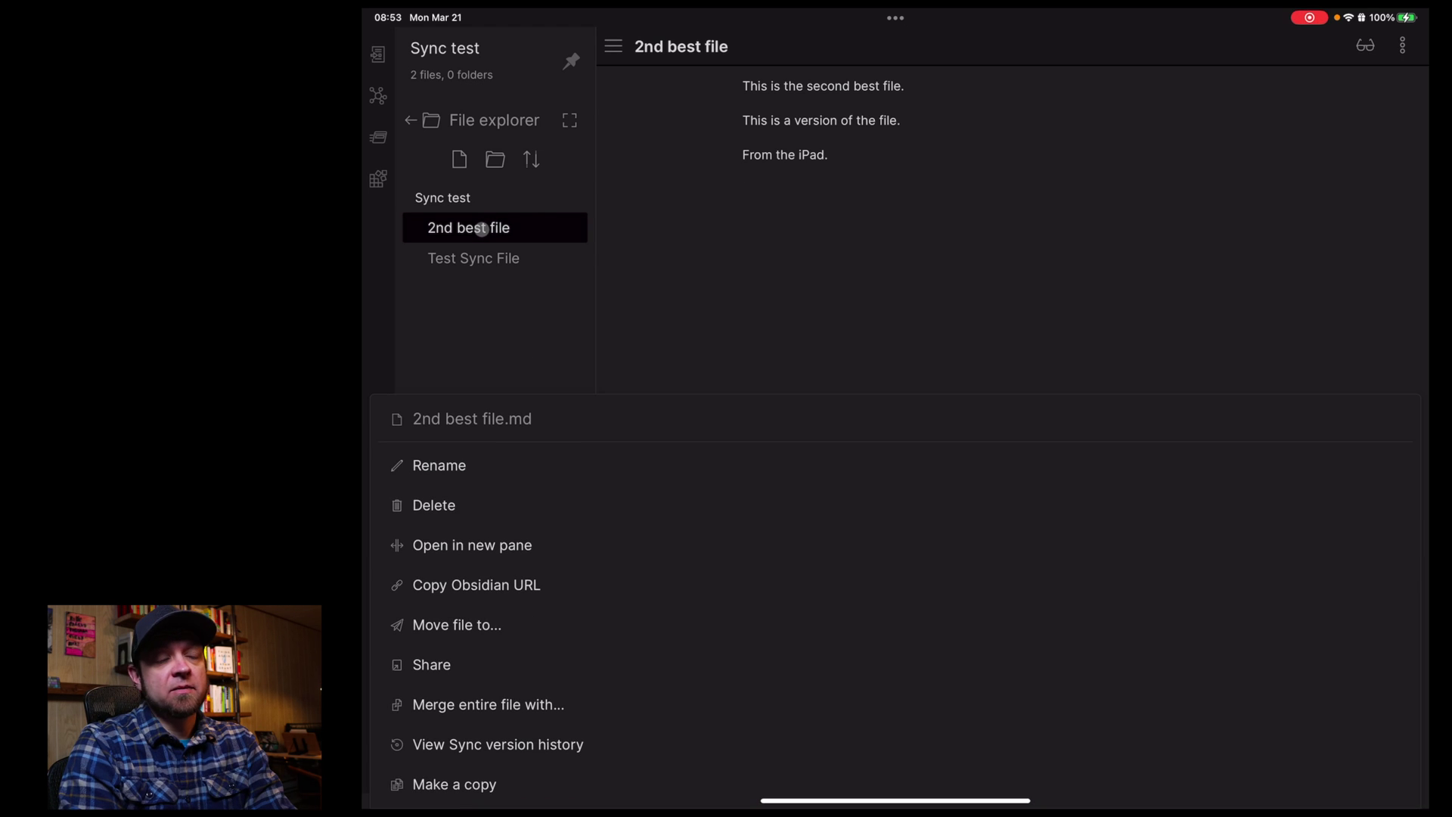
Step: Check 2nd best file's sync history, comparing the newest and an 8:49 AM version
click(515, 745)
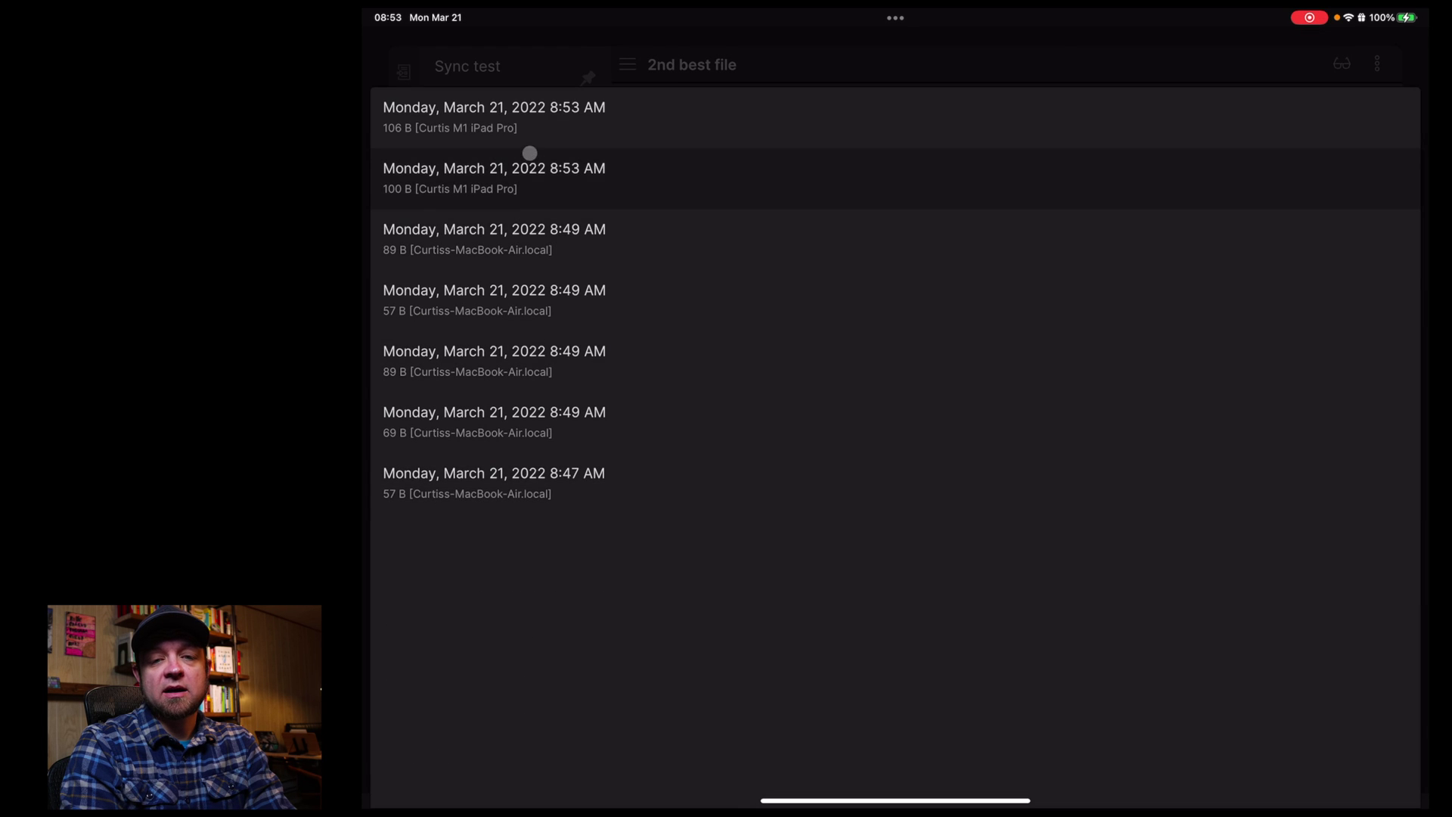
click(534, 122)
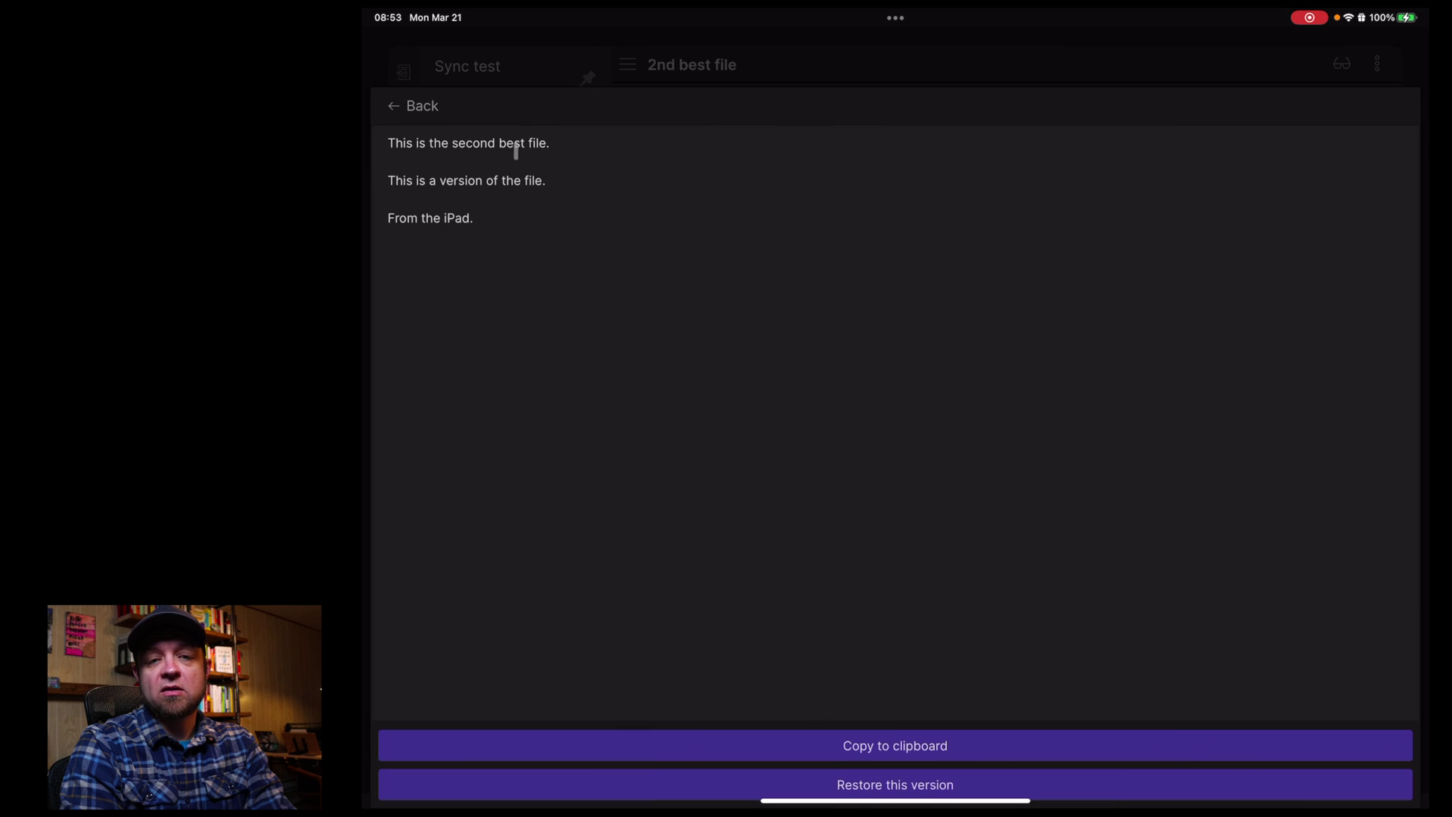
click(419, 106)
click(431, 230)
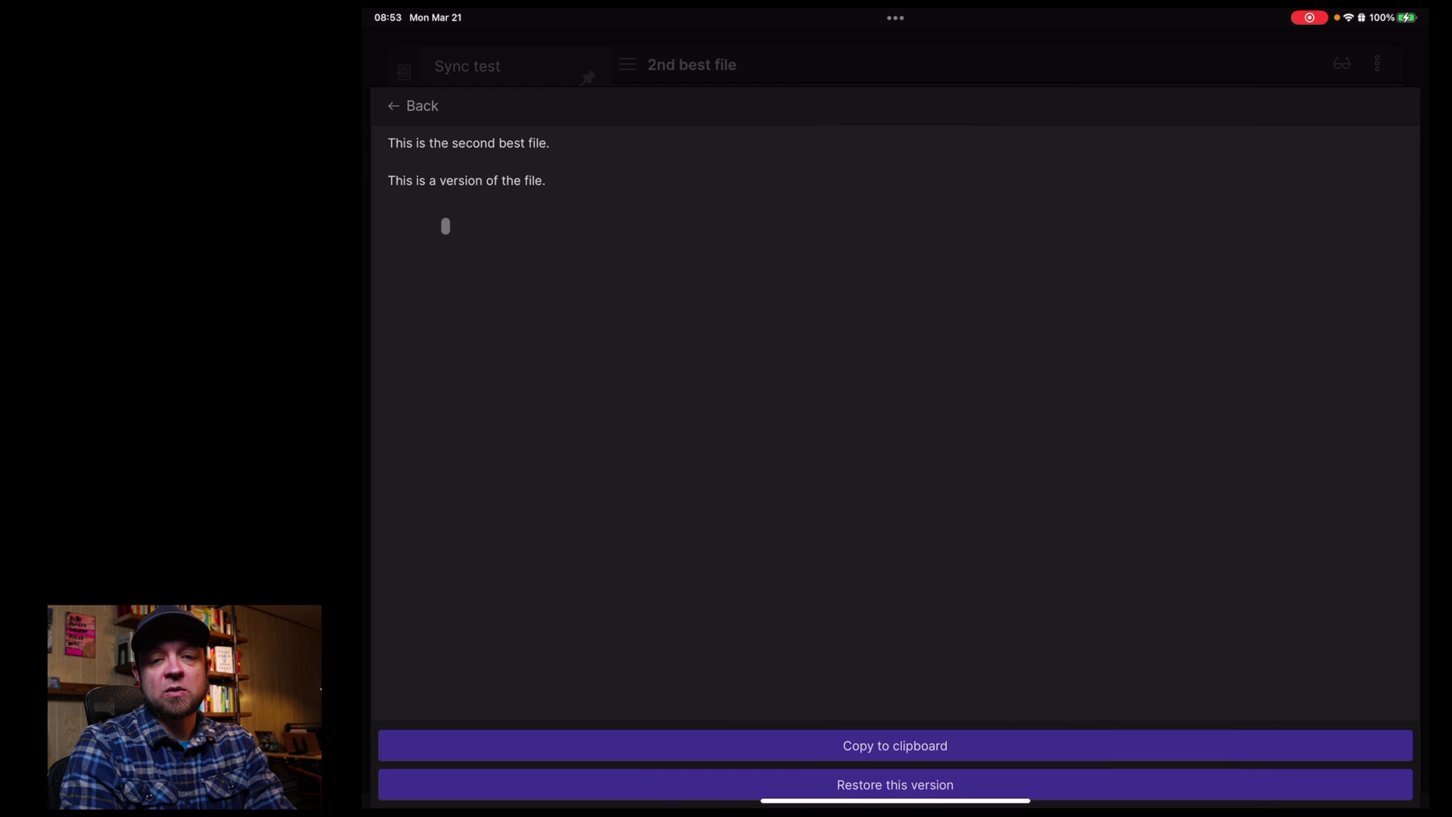
click(422, 113)
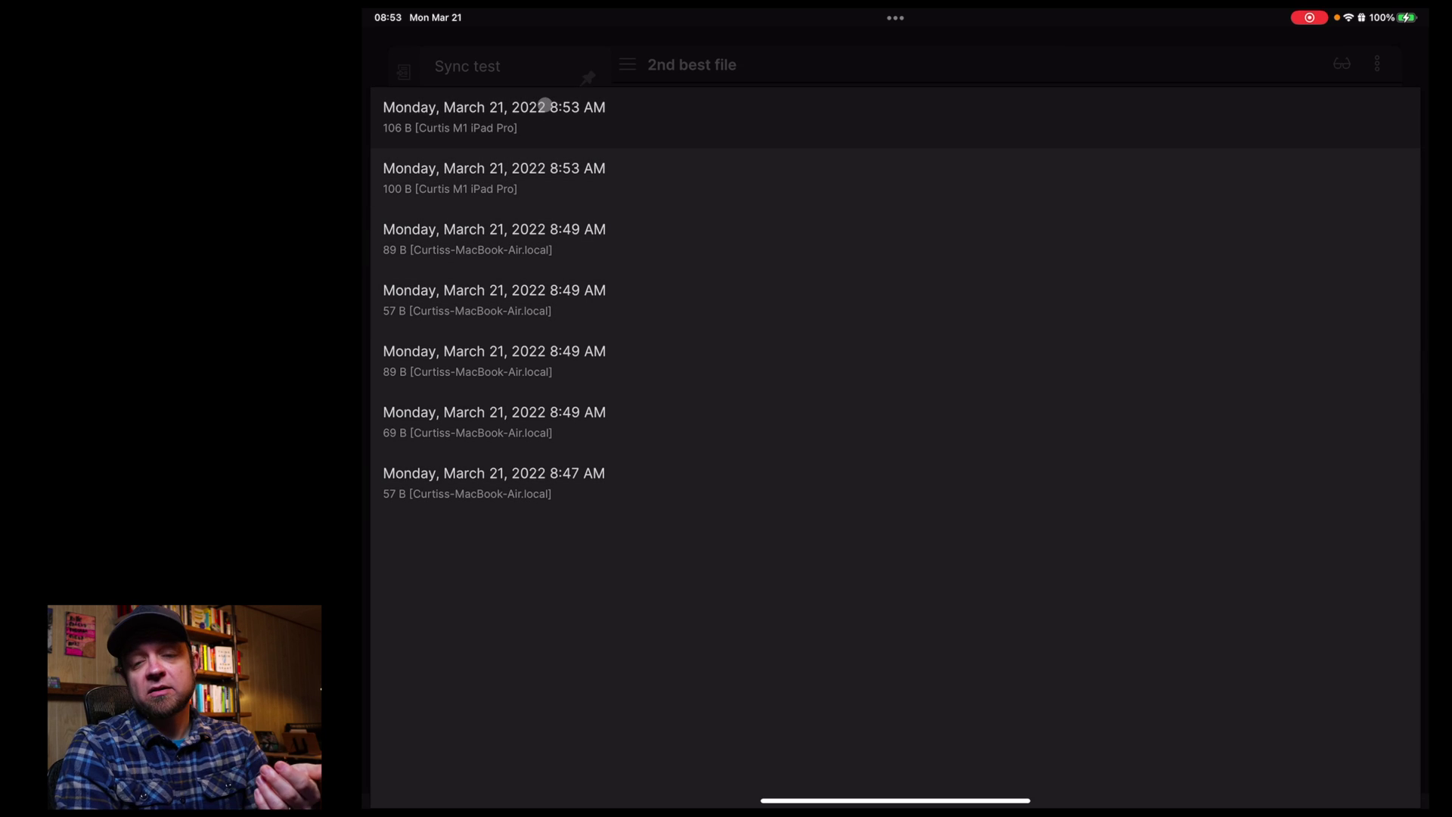
click(571, 58)
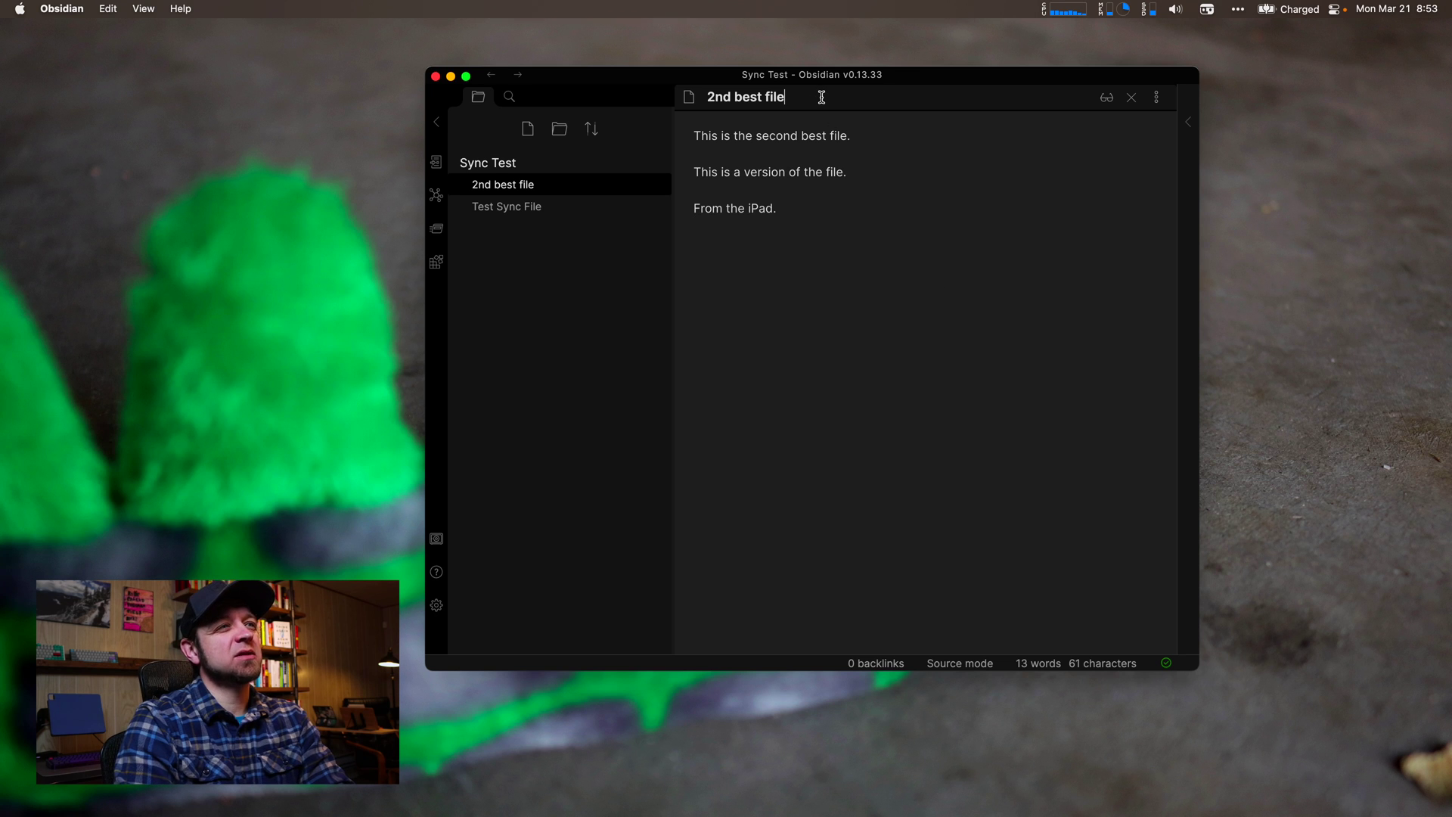
Step: Remove an invalid colon from the note title, then create a new Untitled note with Cmd+N
text(:)
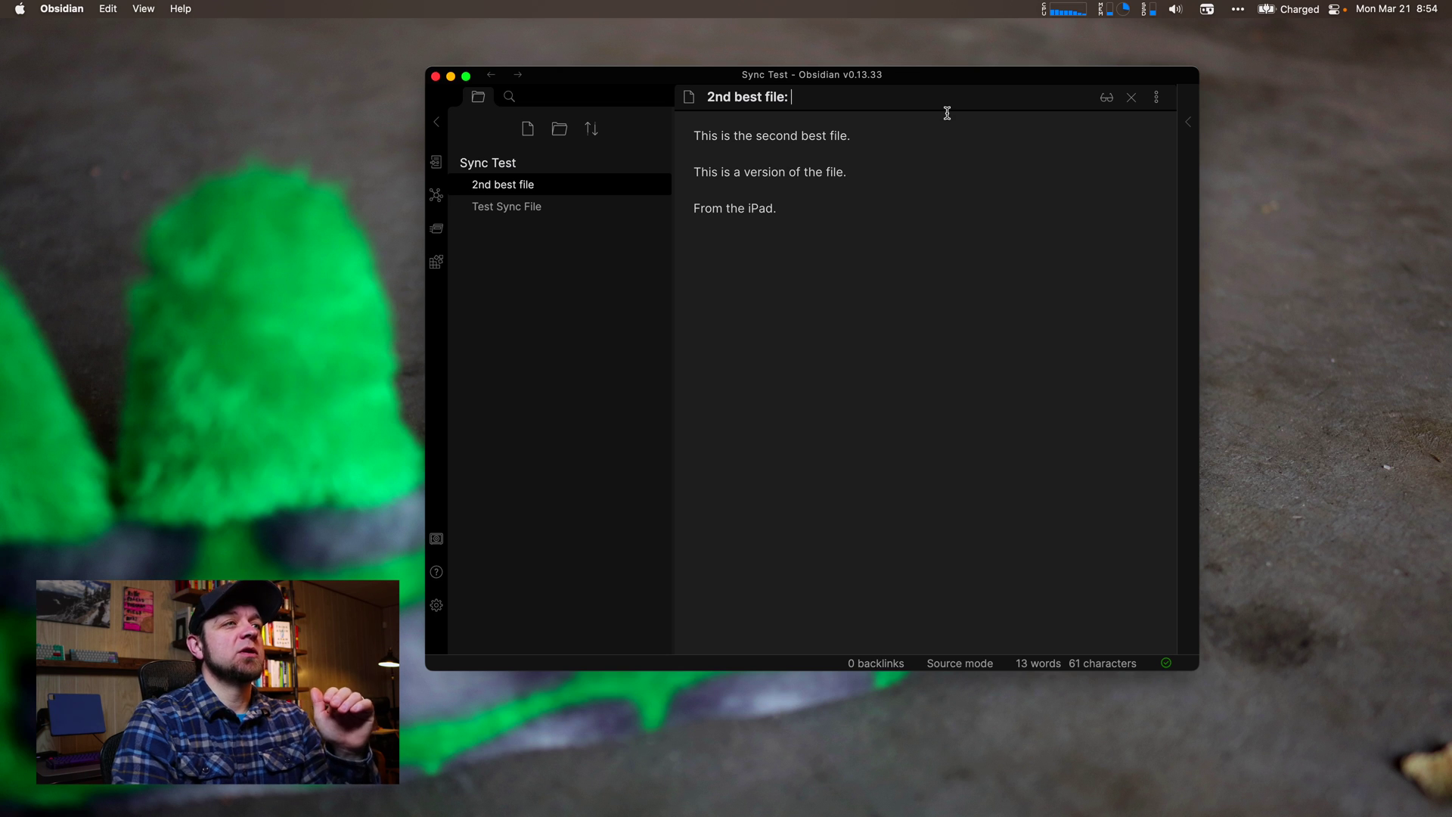
key(BackSpace)
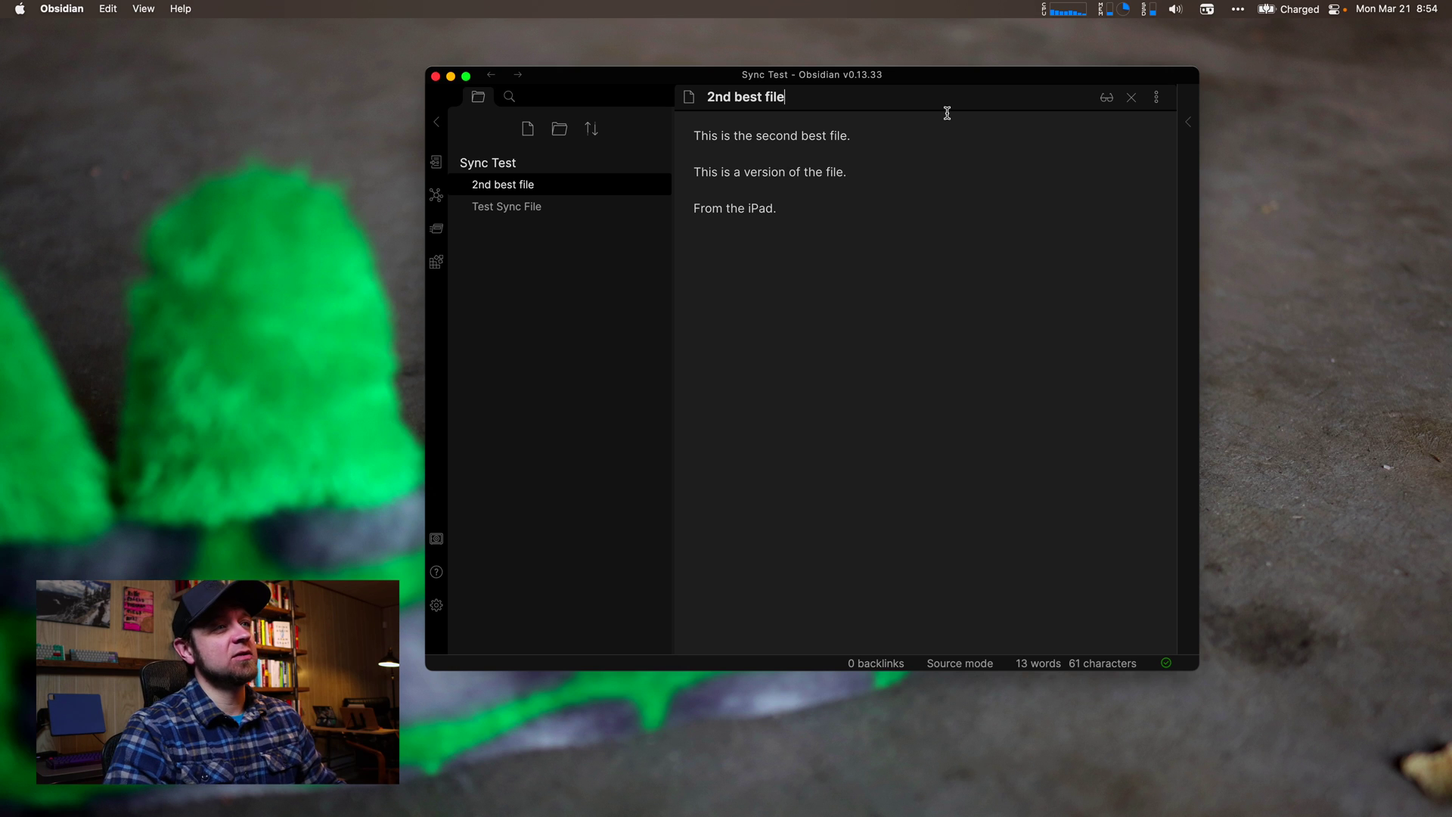
key(super+n)
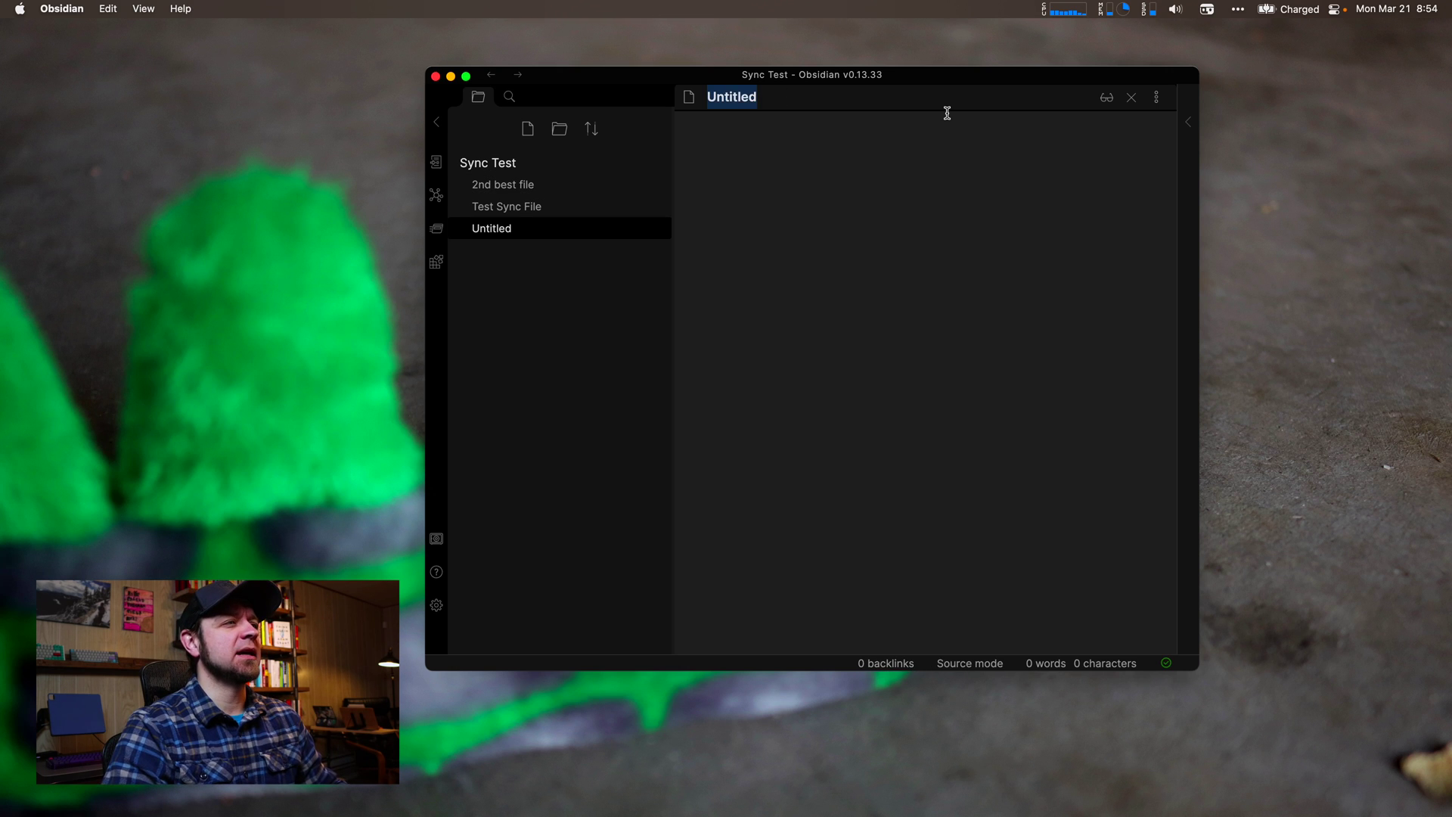
Step: Start typing the title 'Book' over Untitled in the new note
text(Book Ttil)
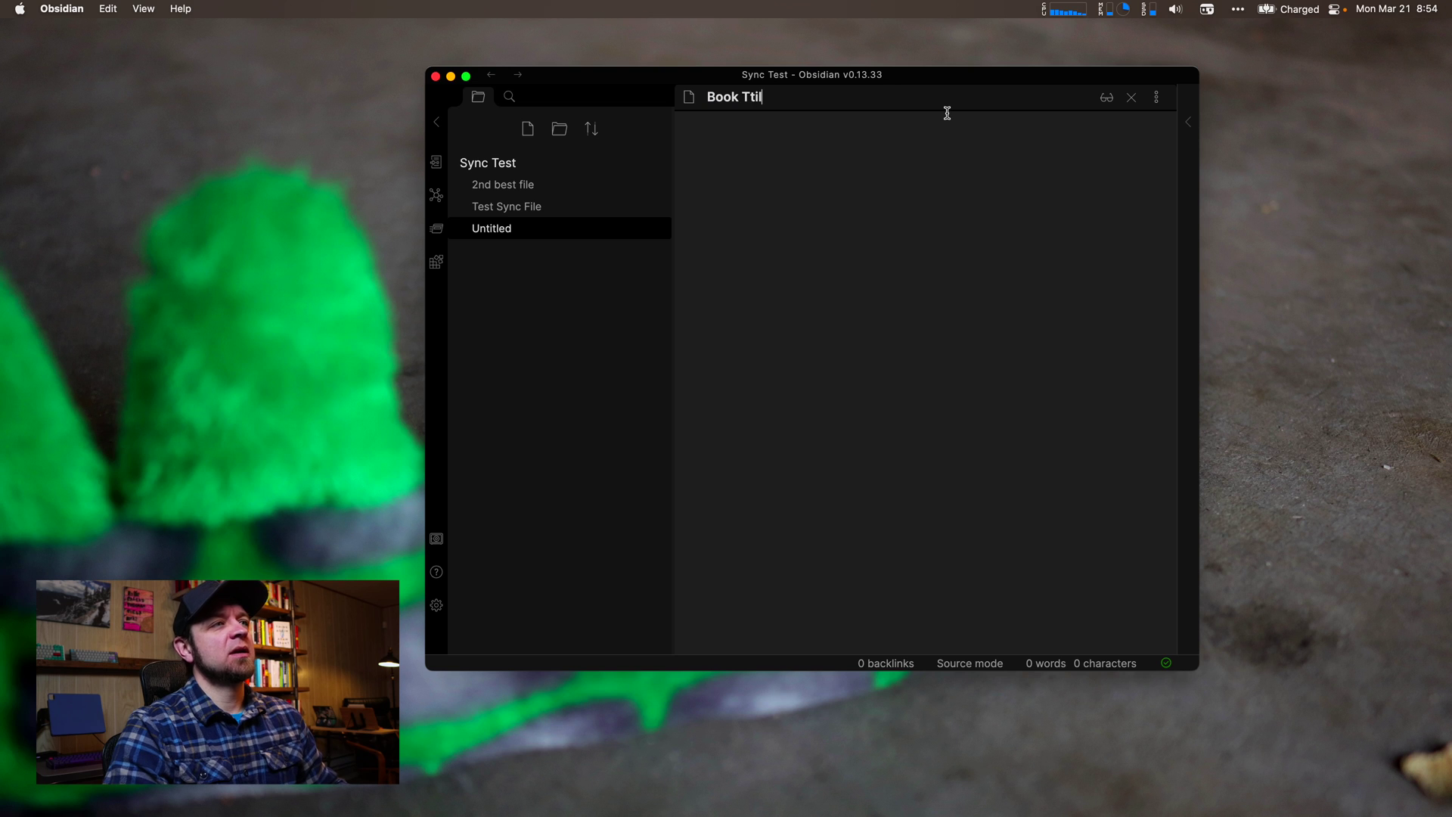